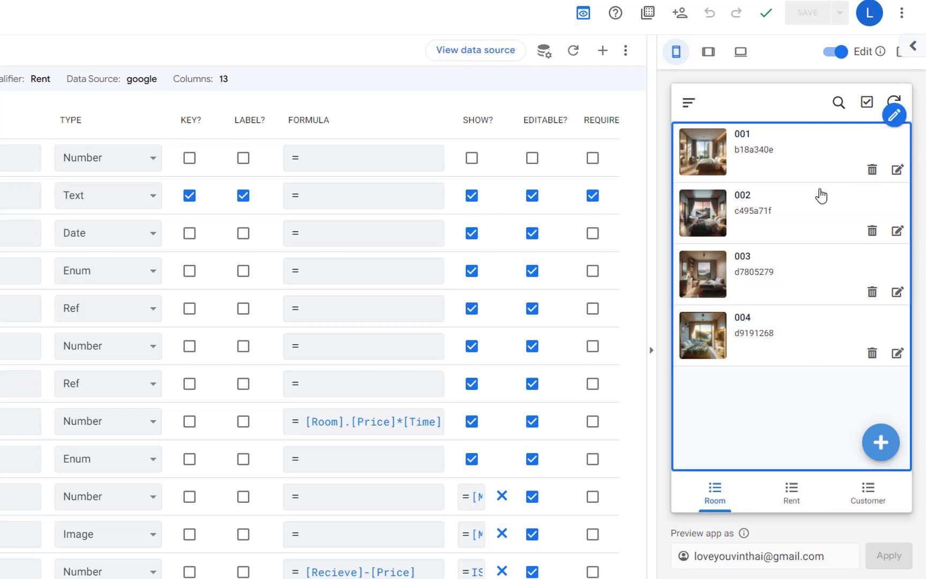
- Open the Rent form in the app preview, choose the room type เตียงเดี่ยว, and review the fields down to Status
{"action": "left_click", "coordinate": [791, 500]}
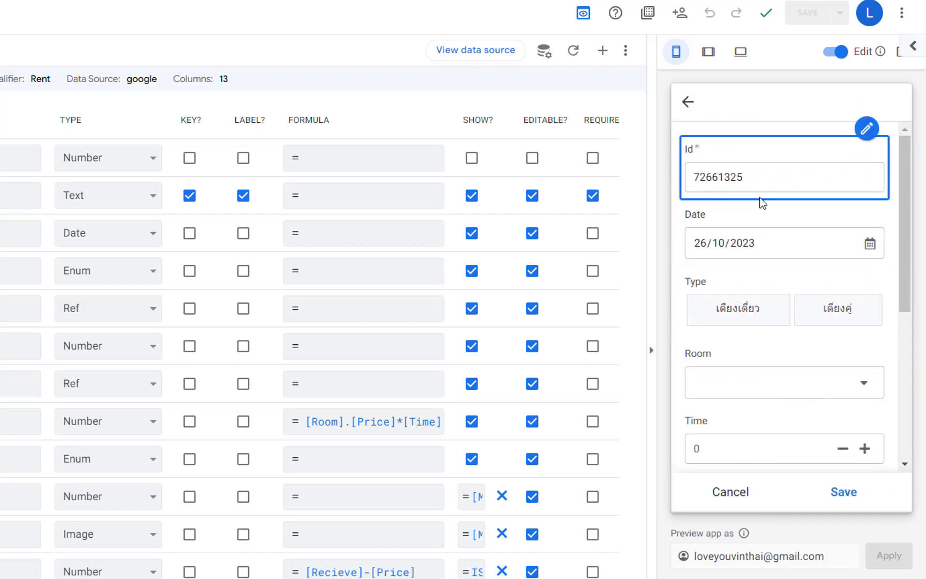
{"action": "left_click", "coordinate": [744, 309]}
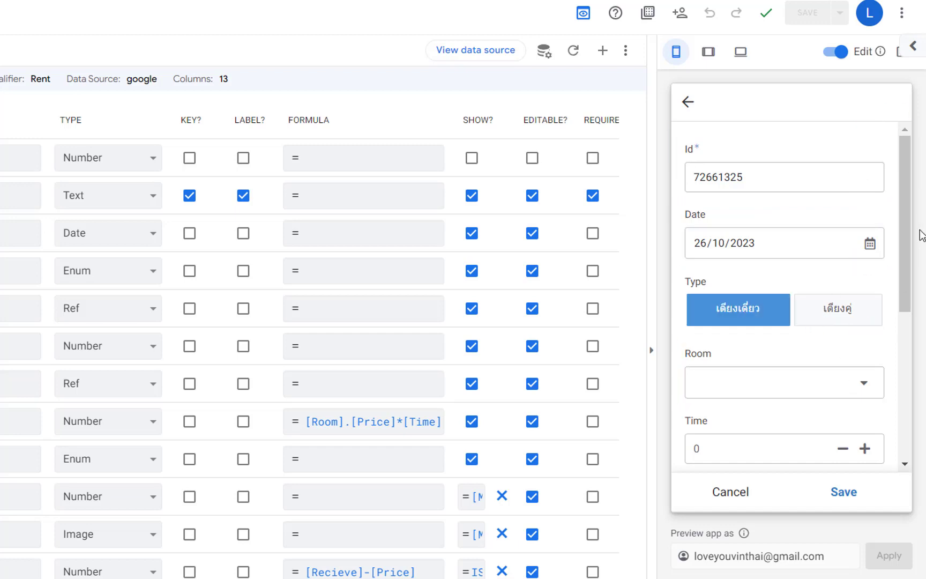
{"action": "left_click_drag", "start_coordinate": [905, 256], "coordinate": [924, 244]}
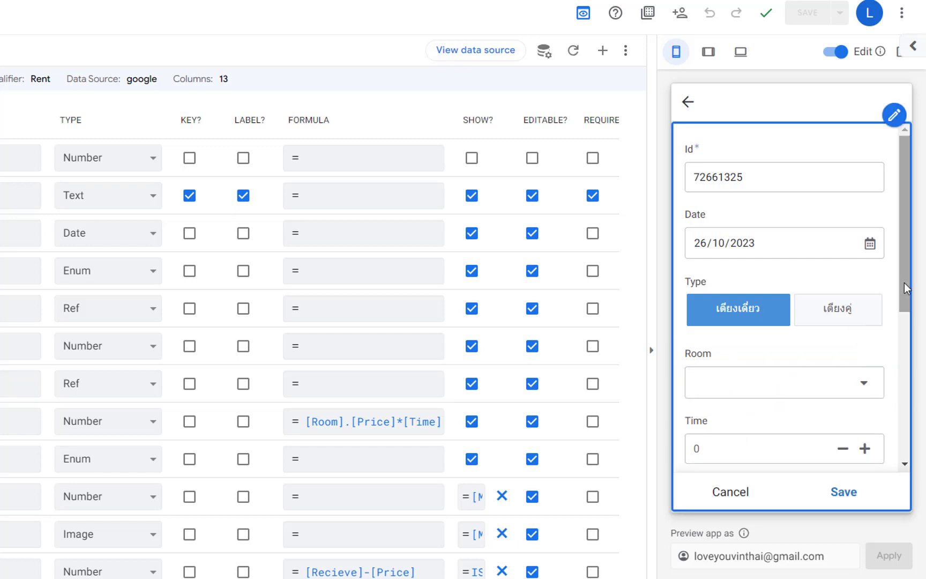
{"action": "scroll", "coordinate": [905, 282], "scroll_direction": "down", "scroll_amount": 3}
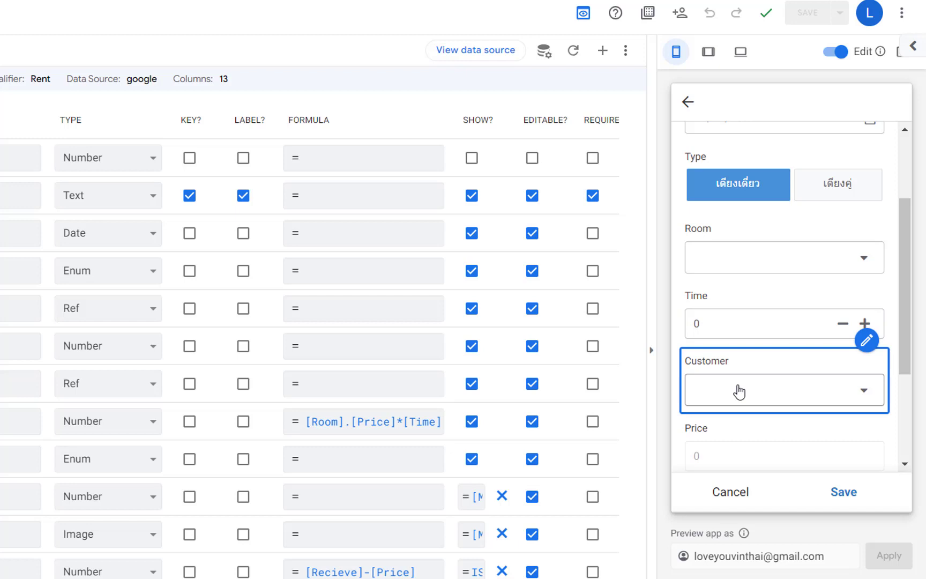
{"action": "left_click_drag", "start_coordinate": [905, 319], "coordinate": [898, 370]}
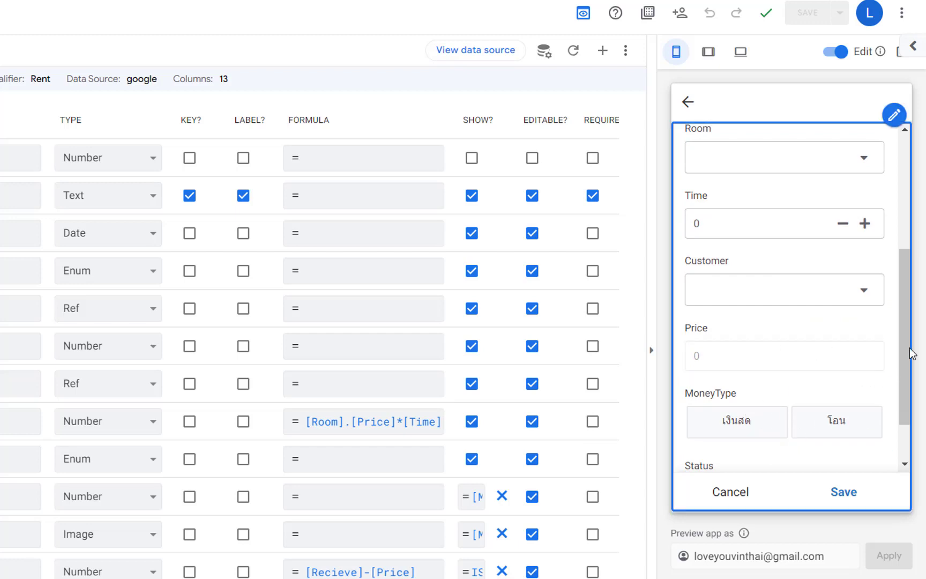
{"action": "scroll", "coordinate": [910, 352], "scroll_direction": "down", "scroll_amount": 2}
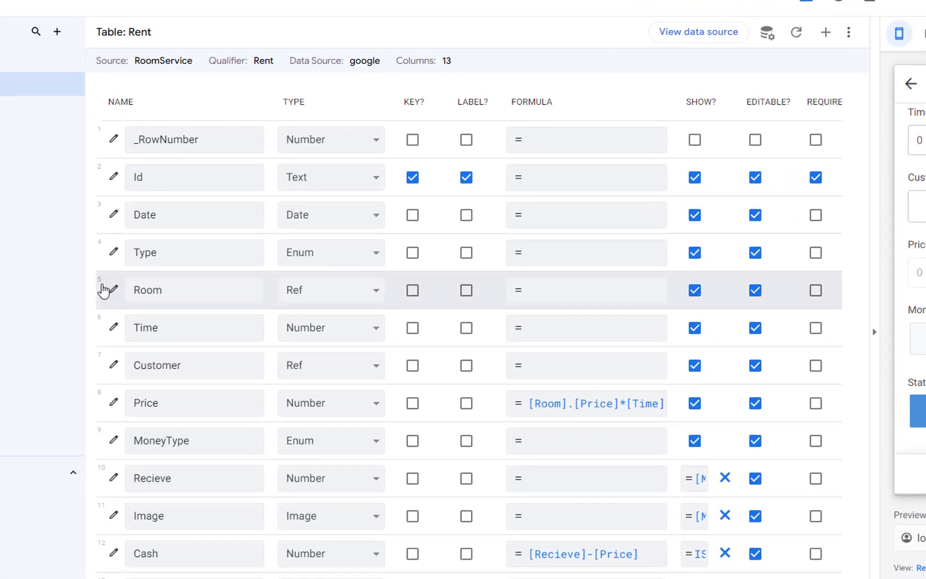
- Enter the Show_If expression ISNOTBLANK([Room]) for the Time column of the Rent table
{"action": "left_click", "coordinate": [113, 329]}
{"action": "left_click", "coordinate": [737, 173]}
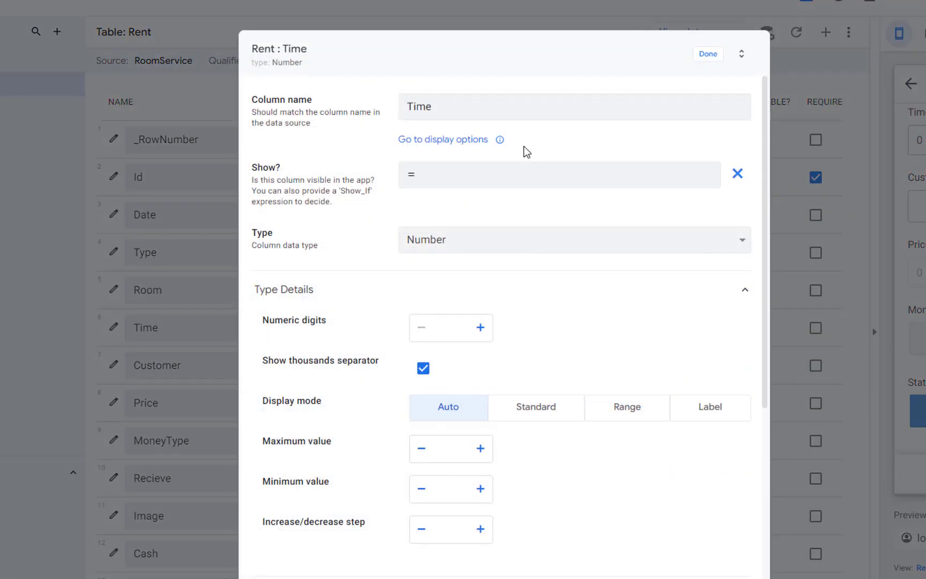
{"action": "left_click", "coordinate": [509, 175]}
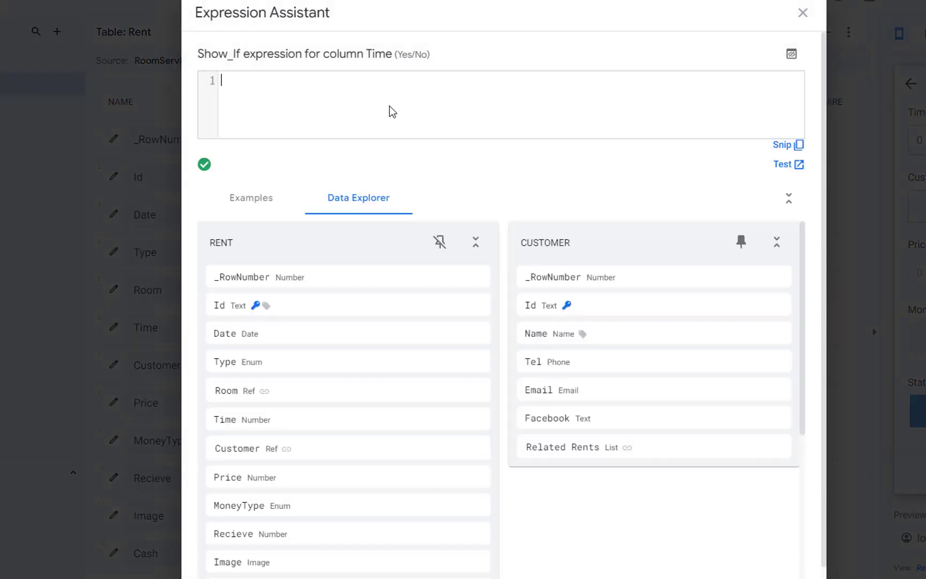
{"action": "type", "text": "is"}
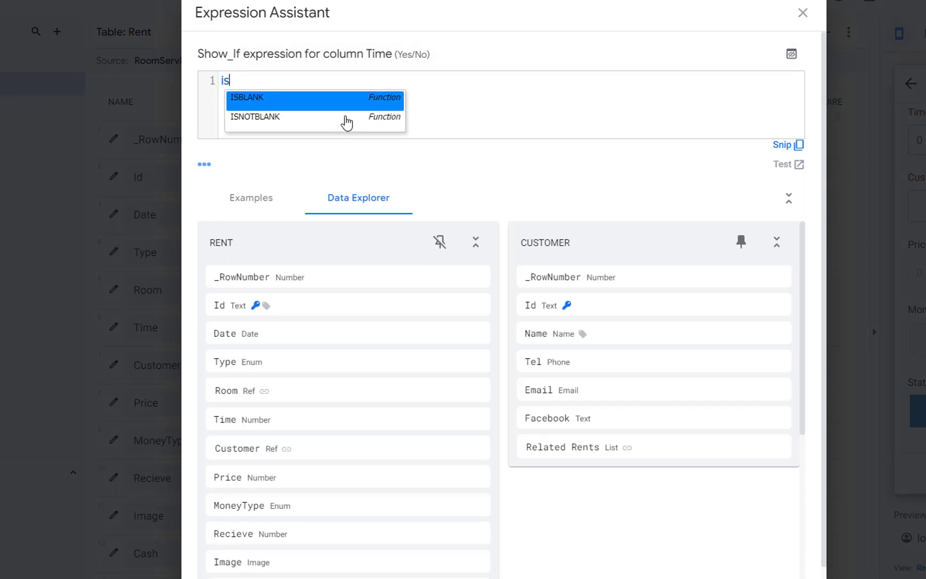
{"action": "left_click", "coordinate": [301, 123]}
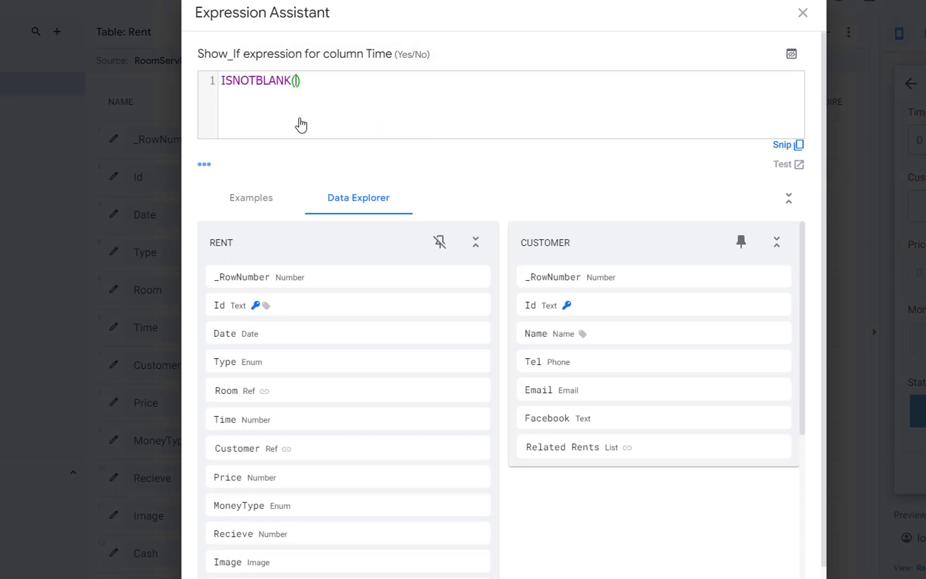
{"action": "type", "text": "["}
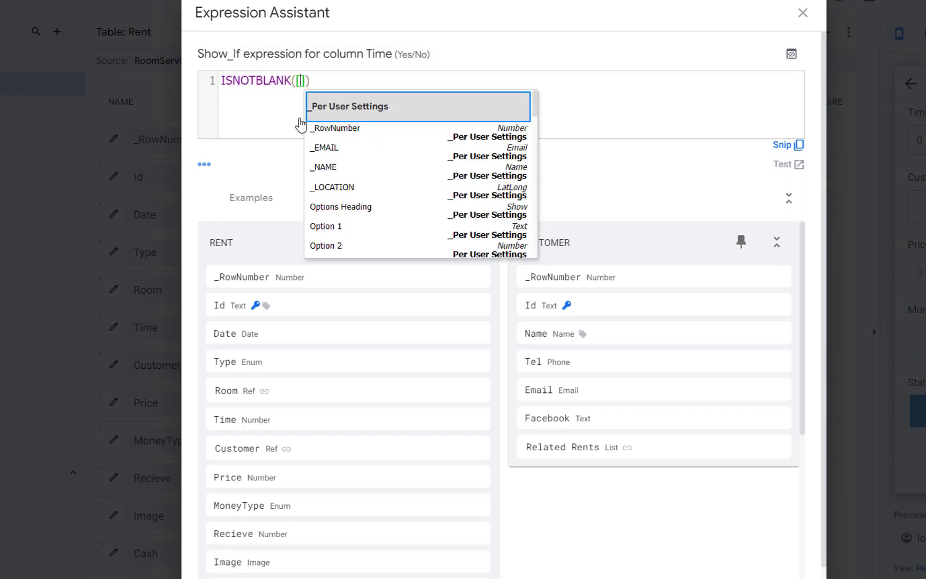
{"action": "type", "text": "Room"}
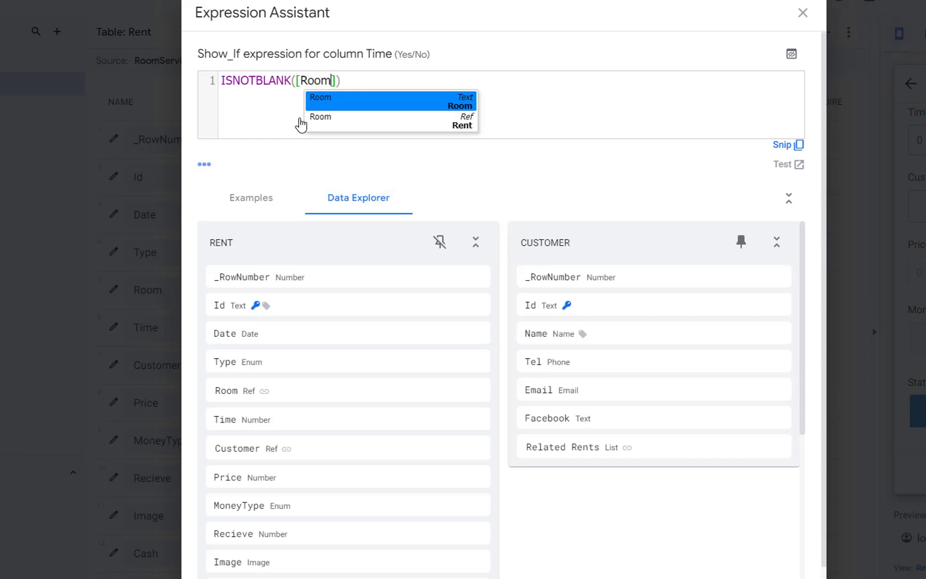
{"action": "left_click", "coordinate": [367, 103]}
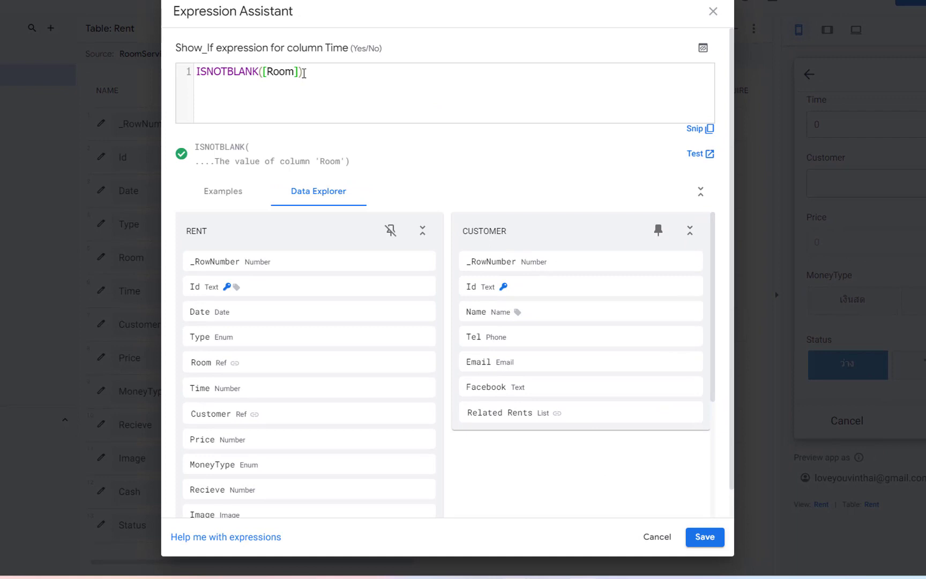
- Copy the whole ISNOTBLANK([Room]) expression, then save it and close the Time column's settings
{"action": "left_click_drag", "start_coordinate": [303, 73], "coordinate": [162, 36]}
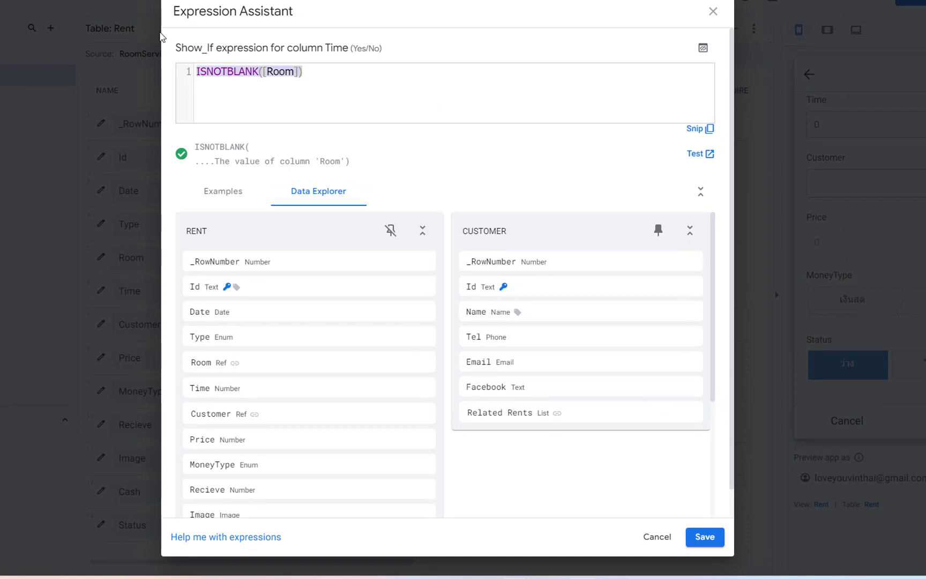
{"action": "right_click", "coordinate": [285, 79]}
{"action": "left_click", "coordinate": [333, 129]}
{"action": "left_click", "coordinate": [705, 538]}
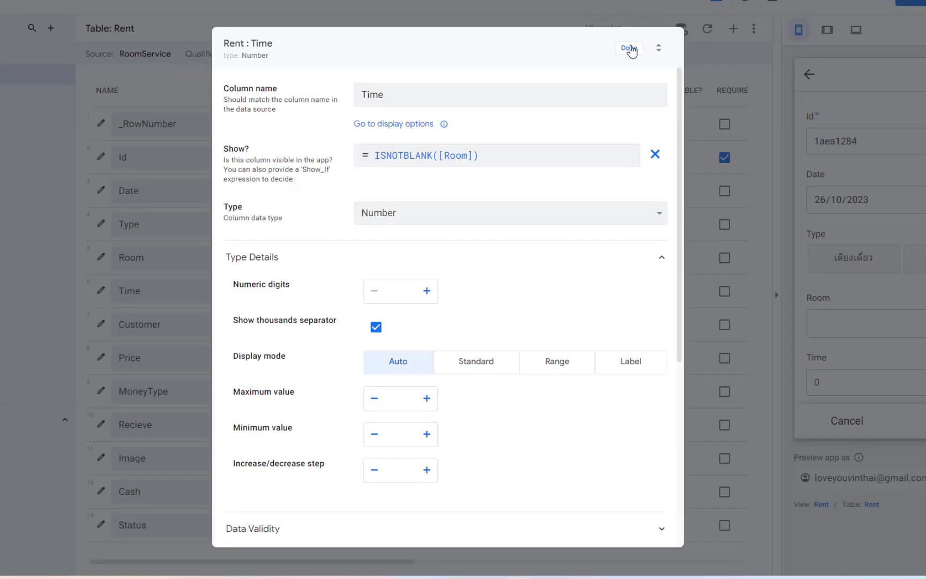
{"action": "left_click", "coordinate": [626, 48]}
{"action": "left_click", "coordinate": [135, 301]}
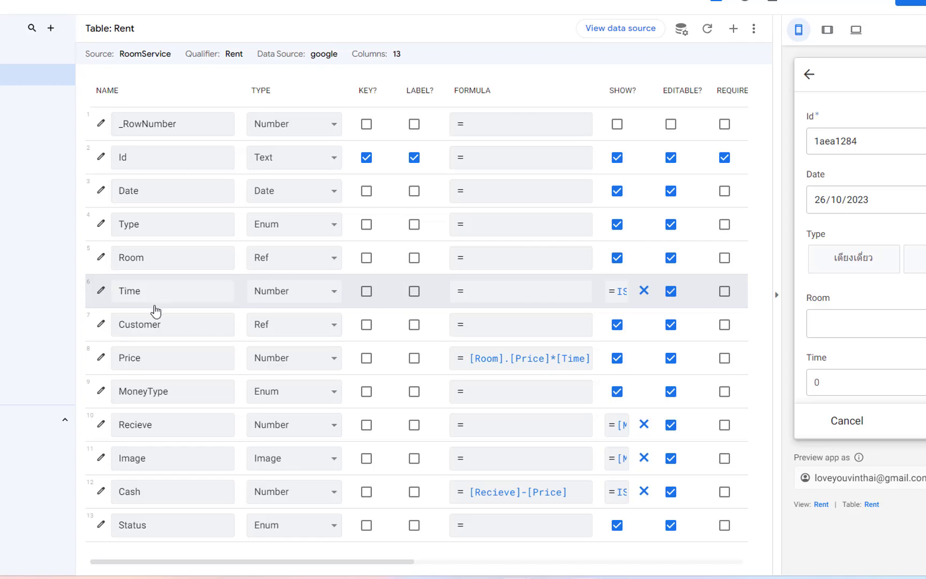
- Paste the copied ISNOTBLANK([Room]) expression as the Customer column's Show_If condition
{"action": "left_click", "coordinate": [101, 324]}
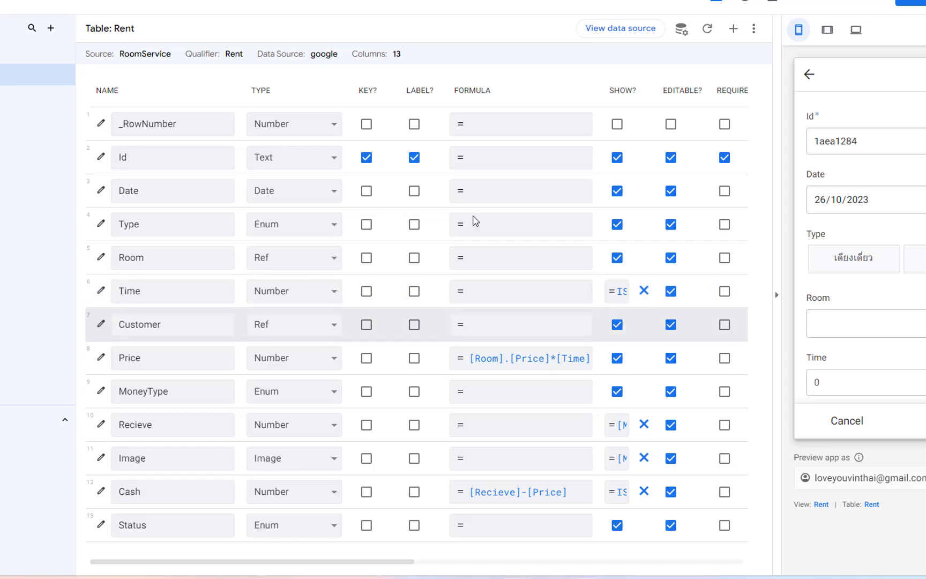
{"action": "left_click", "coordinate": [653, 155]}
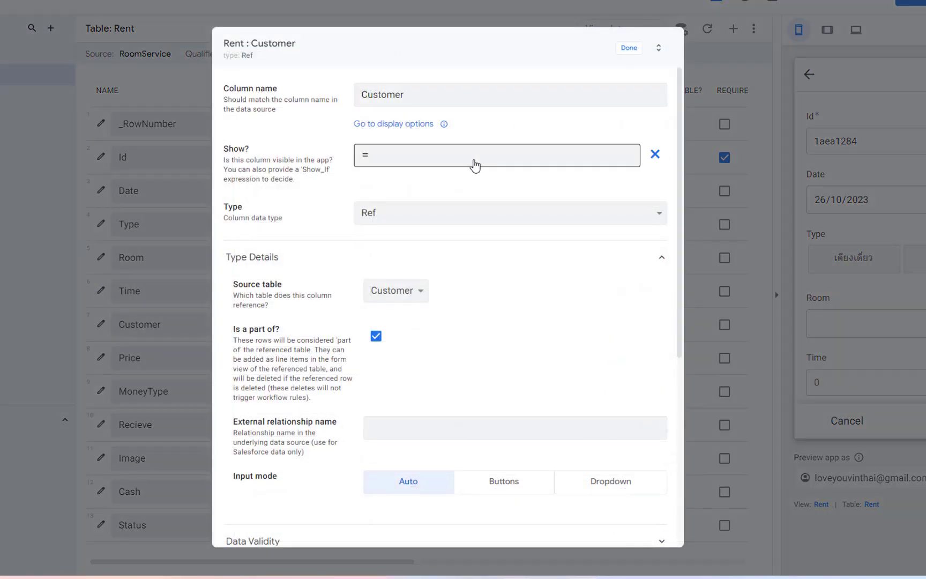
{"action": "left_click", "coordinate": [436, 155]}
{"action": "key", "text": "ctrl+v"}
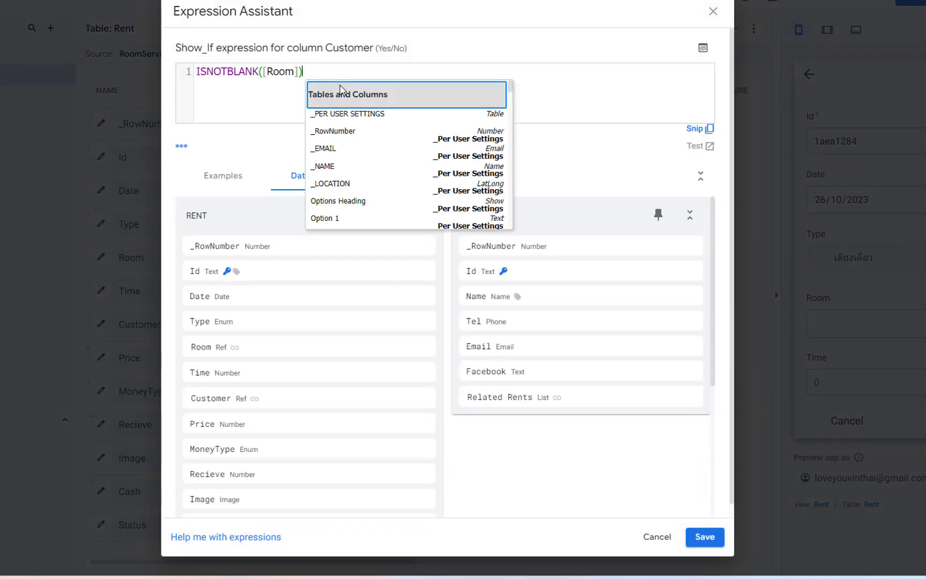
- Replace Room with Time so the Customer column's Show_If reads ISNOTBLANK([Time]), and save the column's settings
{"action": "left_click", "coordinate": [296, 74]}
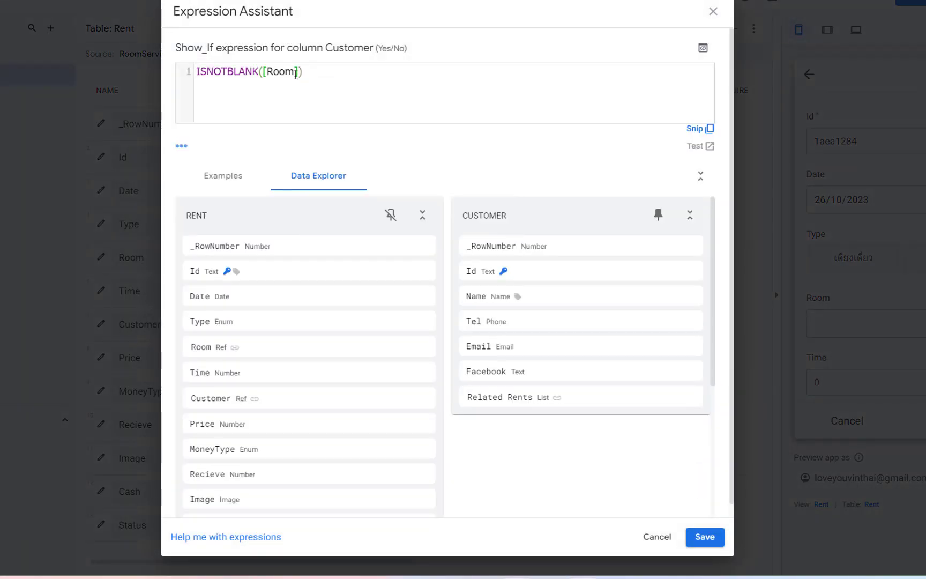
{"action": "key", "text": "BackSpace"}
{"action": "key", "text": "BackSpace"}
{"action": "key", "text": "BackSpace"}
{"action": "key", "text": "BackSpace"}
{"action": "type", "text": "Time"}
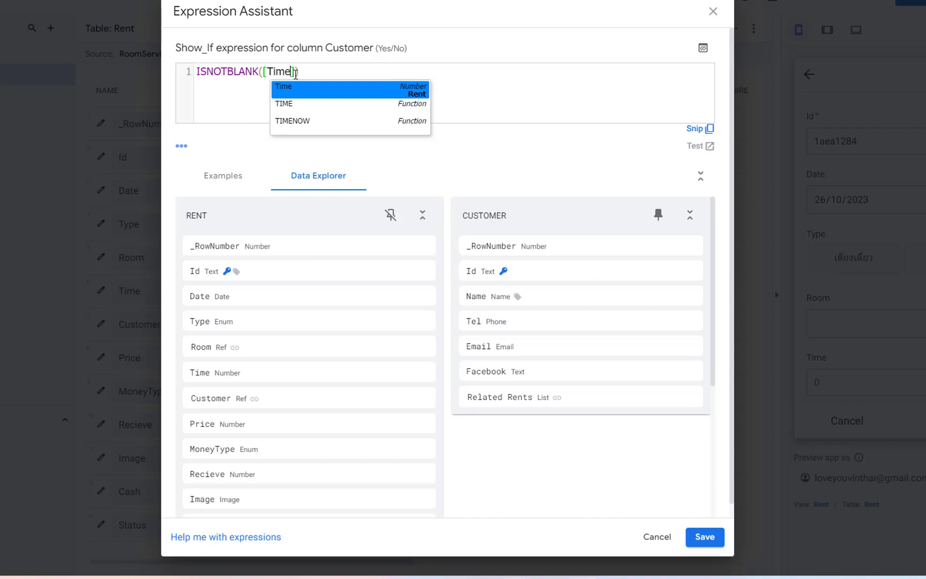
{"action": "left_click", "coordinate": [301, 92]}
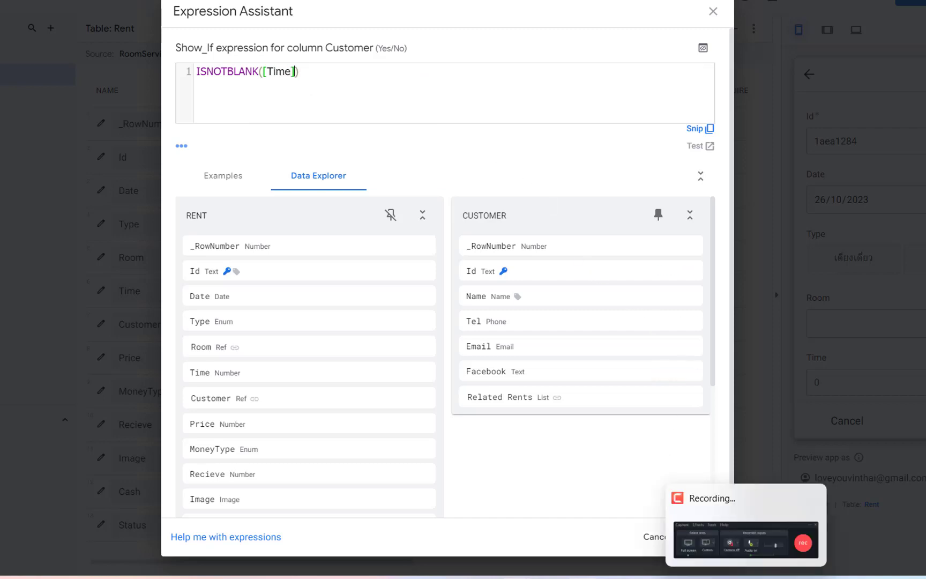
{"action": "left_click", "coordinate": [704, 535]}
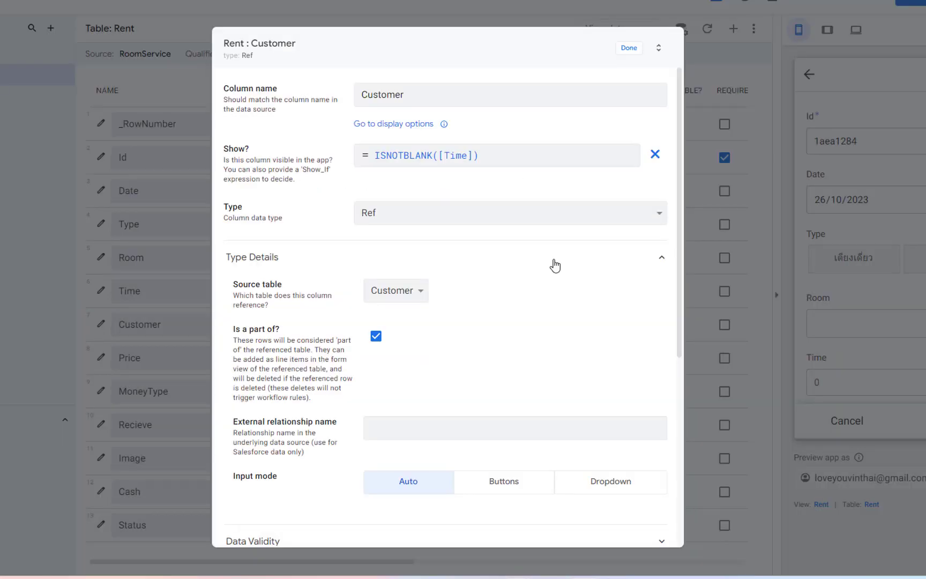
{"action": "left_click", "coordinate": [627, 50]}
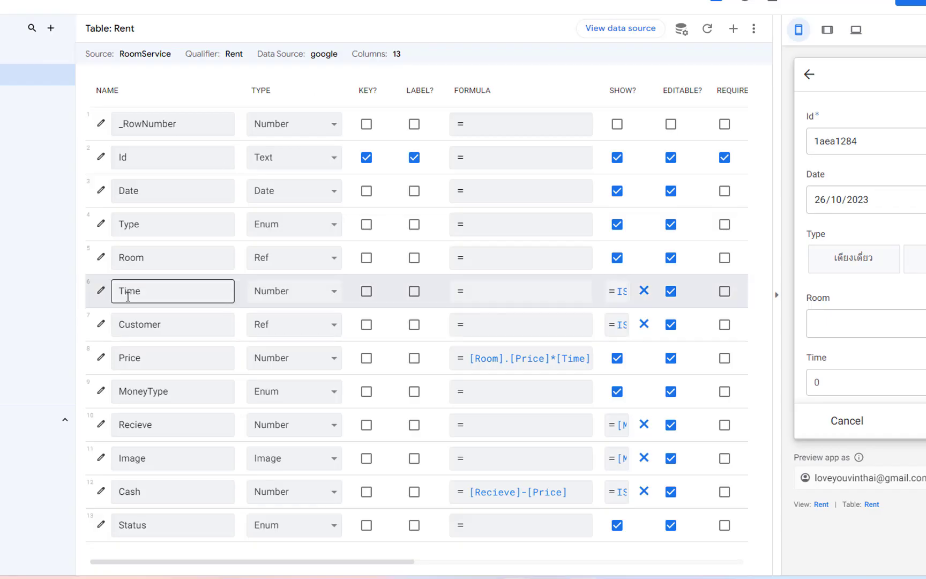
- Set the Price column's Show_If expression to ISNOTBLANK([Customer]), reusing the copied formula, and save the column's settings
{"action": "left_click", "coordinate": [100, 359]}
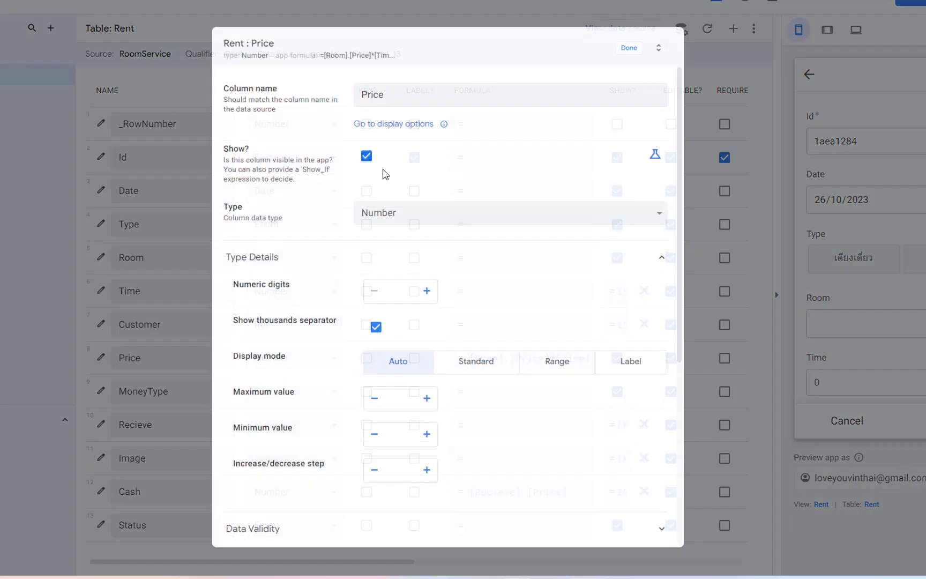
{"action": "left_click", "coordinate": [655, 154]}
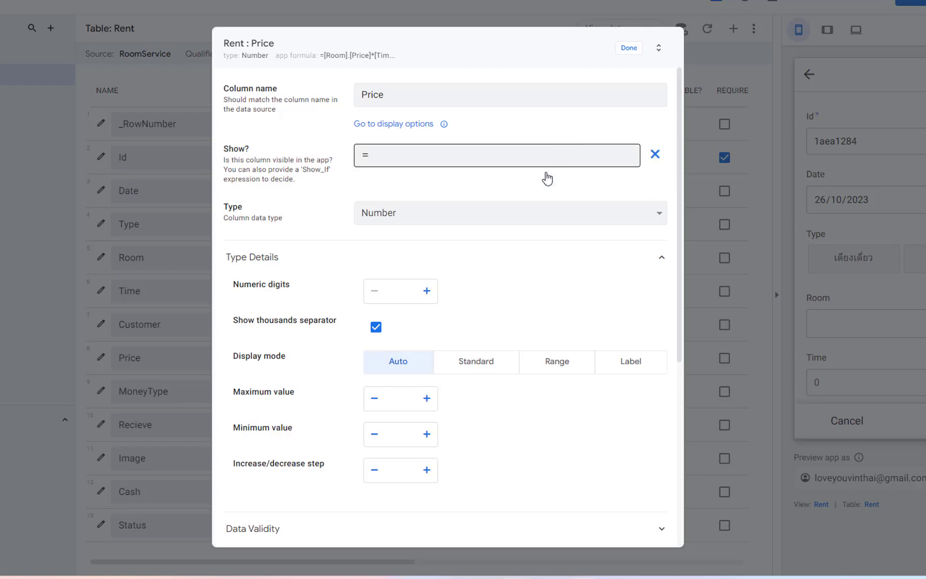
{"action": "left_click", "coordinate": [455, 156]}
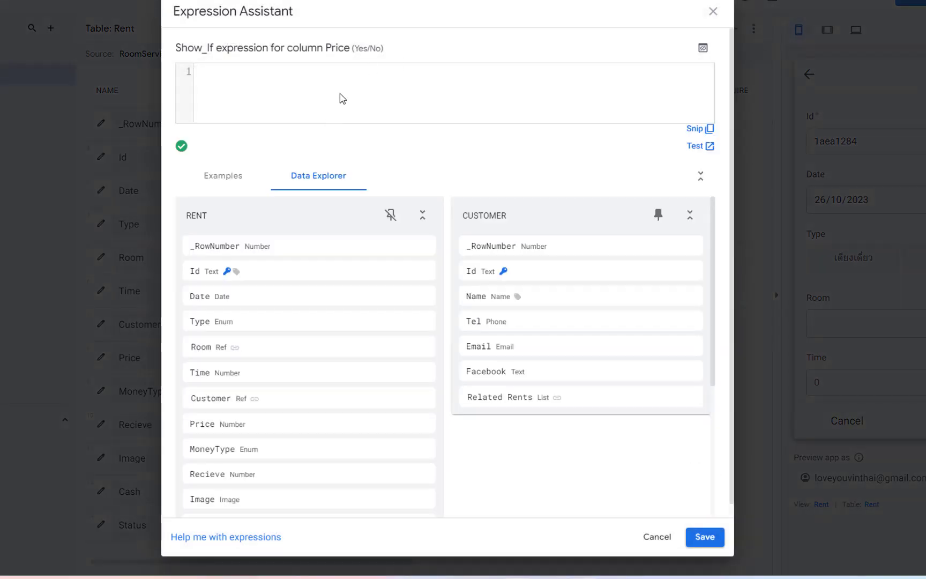
{"action": "type", "text": "ISNOTBLANK([Room])"}
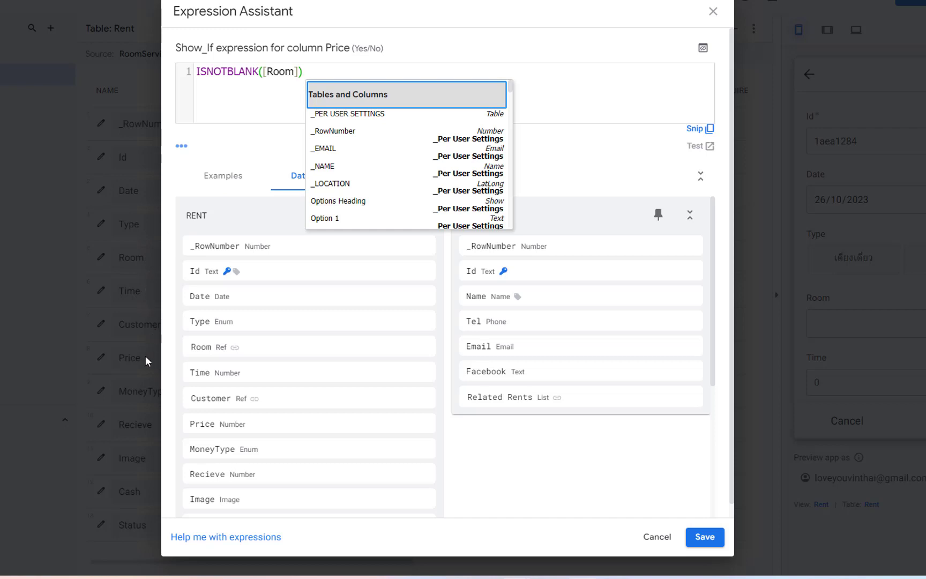
{"action": "left_click", "coordinate": [293, 69]}
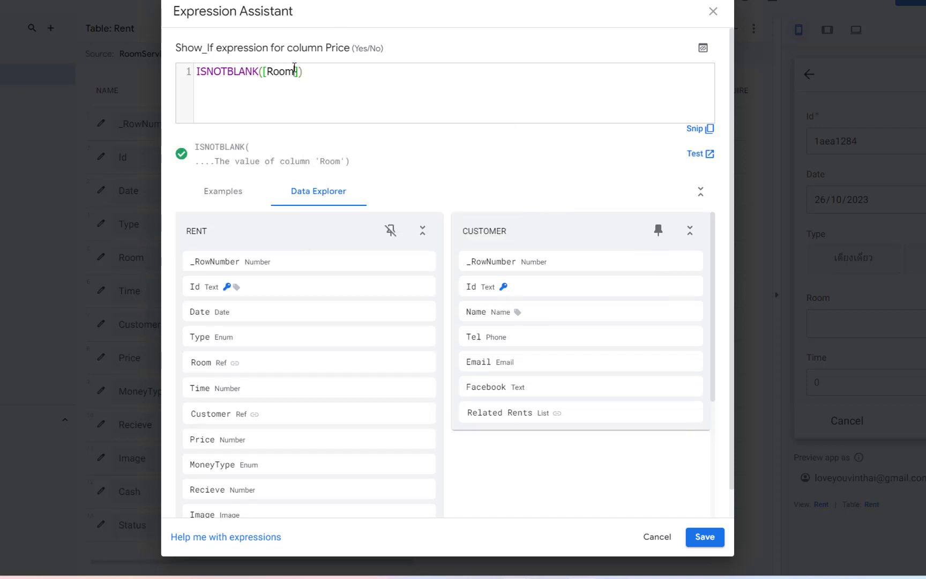
{"action": "key", "text": "BackSpace"}
{"action": "type", "text": "Cu"}
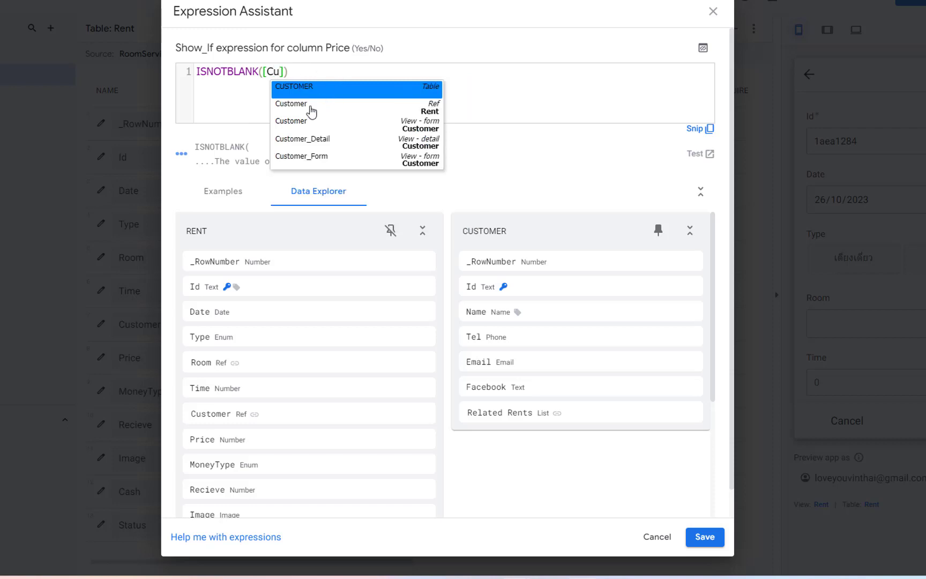
{"action": "left_click", "coordinate": [311, 110]}
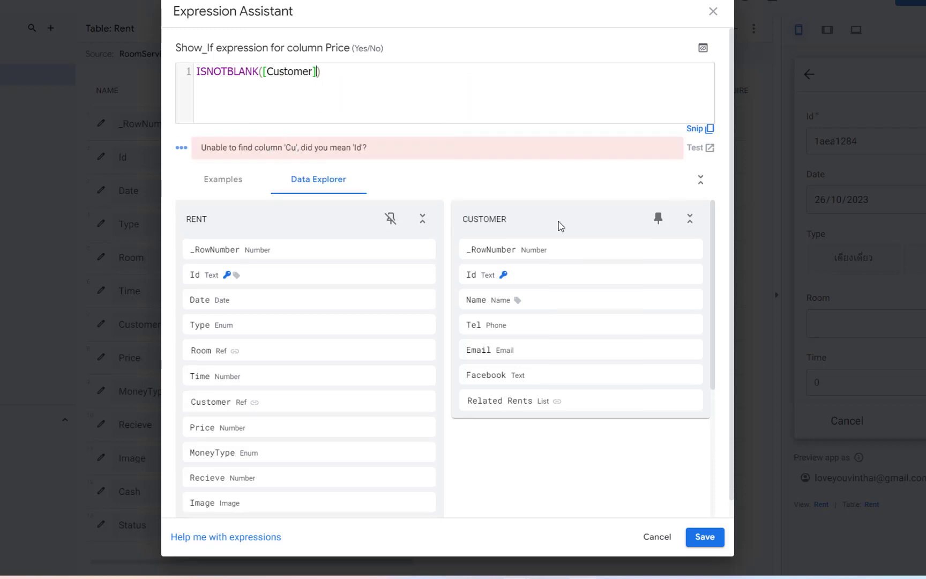
{"action": "left_click", "coordinate": [704, 536]}
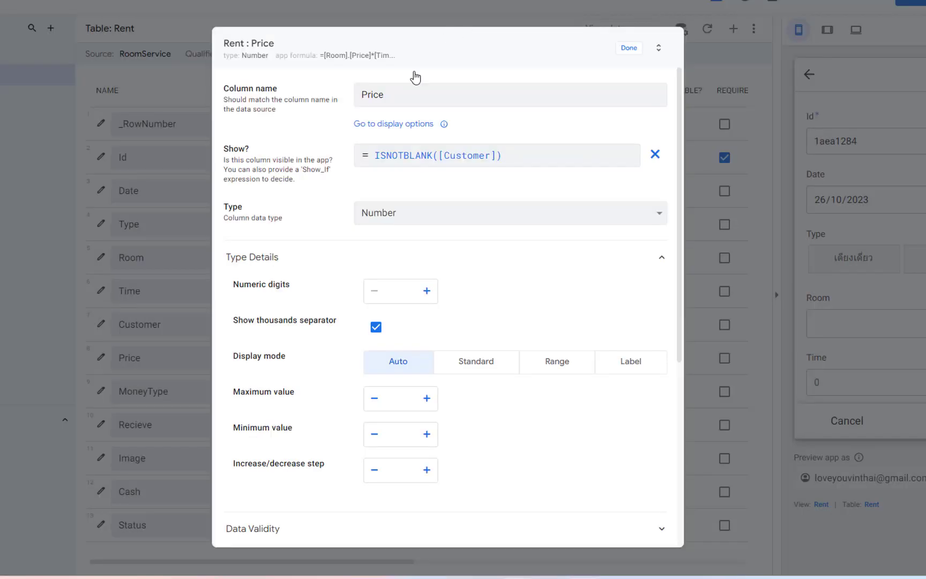
{"action": "left_click", "coordinate": [629, 49]}
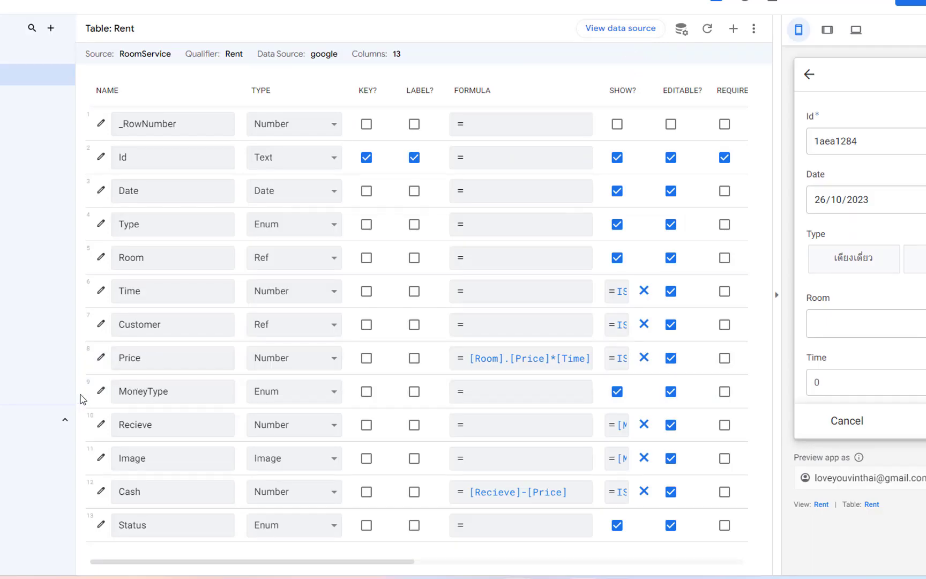
- Paste the copied ISNOTBLANK([Room]) expression as the MoneyType column's Show_If condition
{"action": "left_click", "coordinate": [100, 391]}
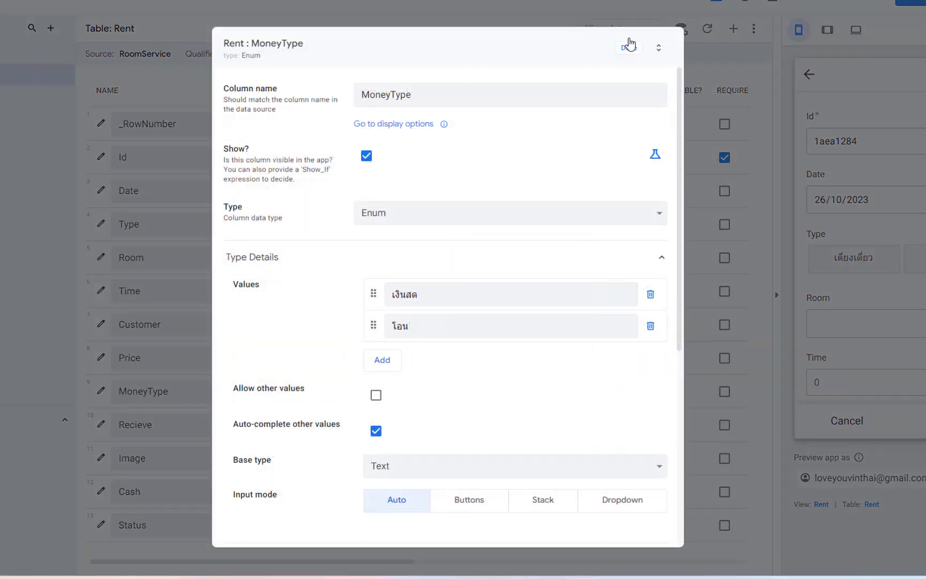
{"action": "left_click", "coordinate": [654, 157]}
{"action": "left_click", "coordinate": [510, 153]}
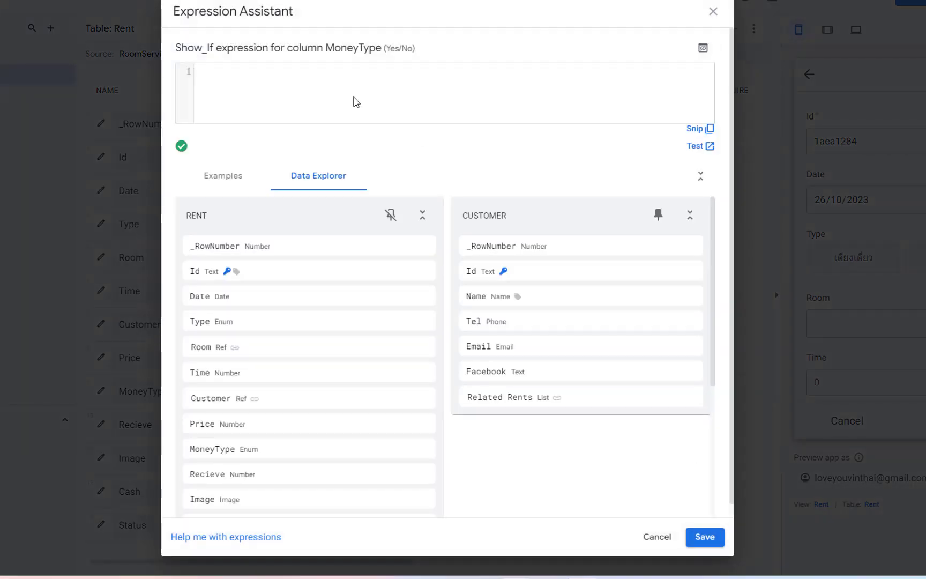
{"action": "left_click", "coordinate": [353, 98]}
{"action": "type", "text": "ISNOTBLANK([Room])"}
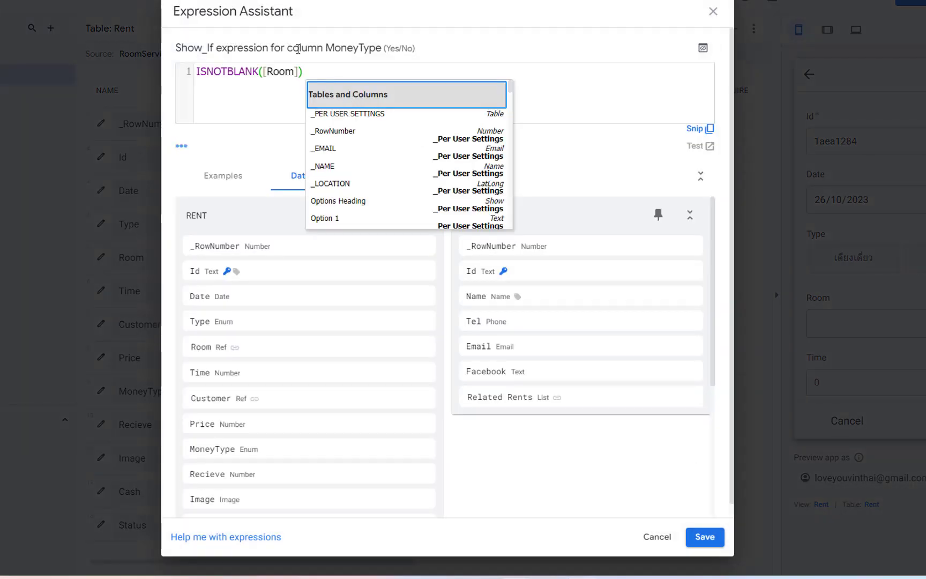
- Replace Room with Price so the MoneyType column's Show_If reads ISNOTBLANK([Price]), and save the column's settings
{"action": "left_click", "coordinate": [296, 71]}
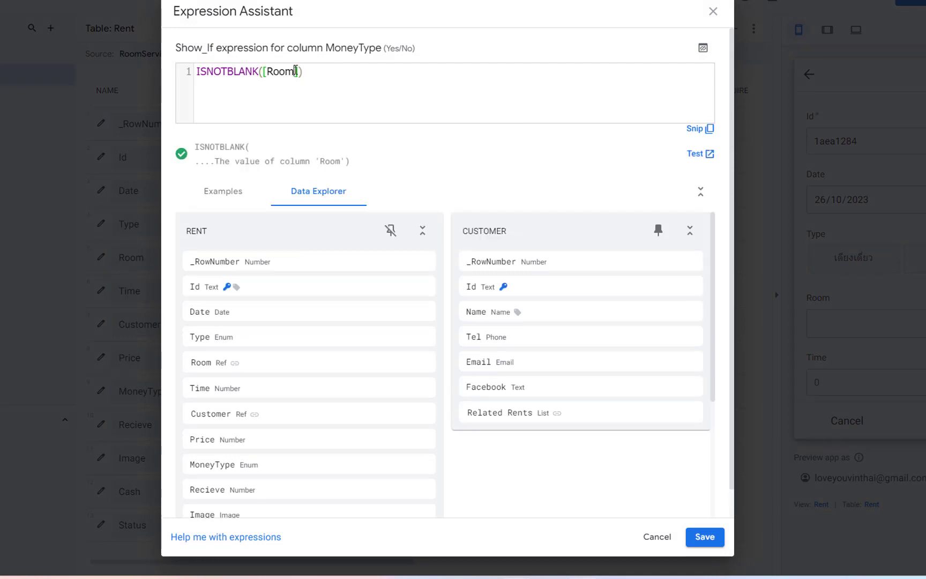
{"action": "key", "text": "BackSpace"}
{"action": "key", "text": "BackSpace"}
{"action": "type", "text": "p"}
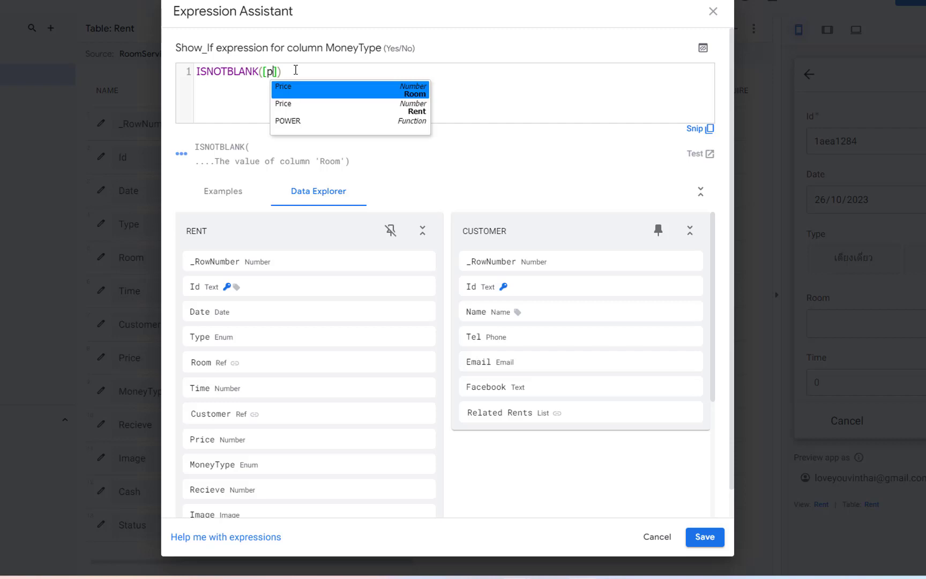
{"action": "left_click", "coordinate": [316, 92]}
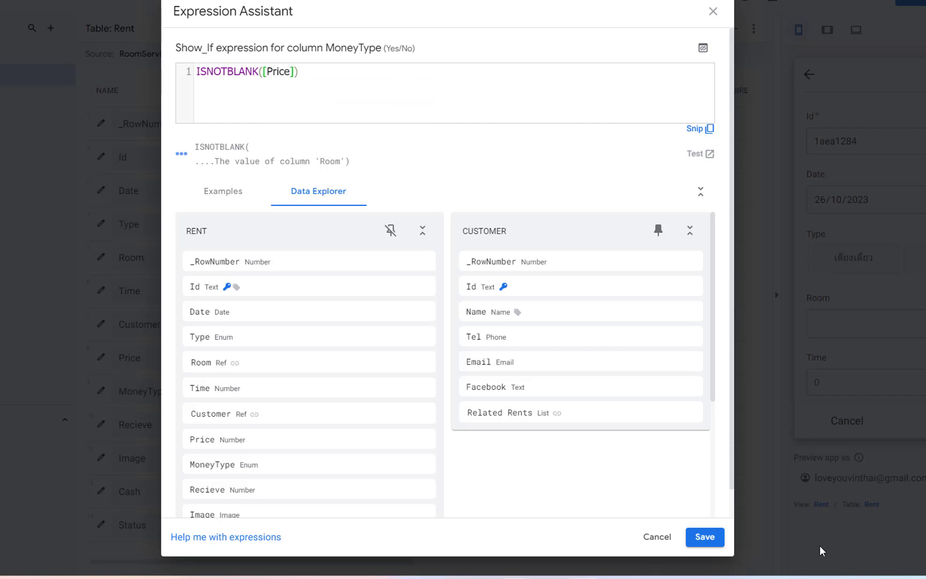
{"action": "left_click", "coordinate": [696, 538]}
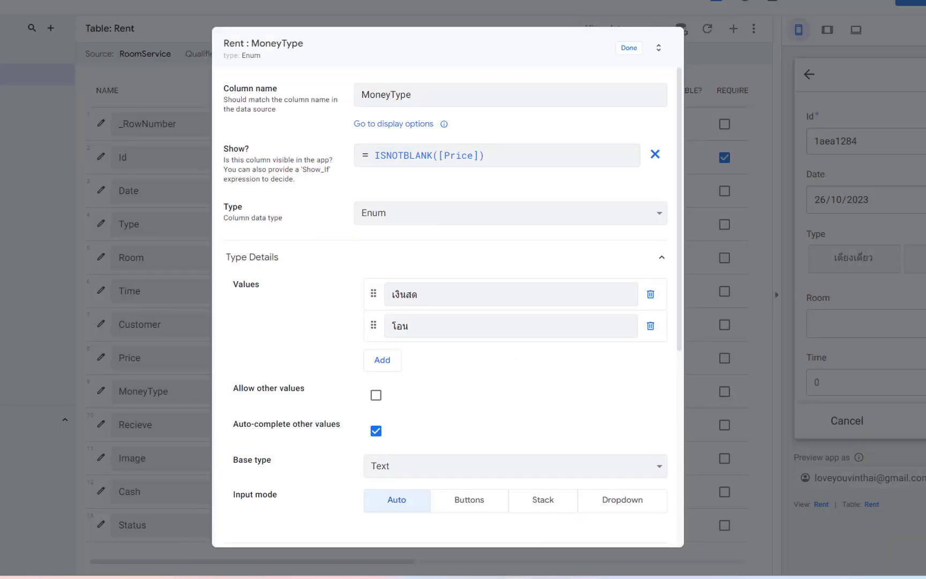
{"action": "left_click", "coordinate": [628, 48]}
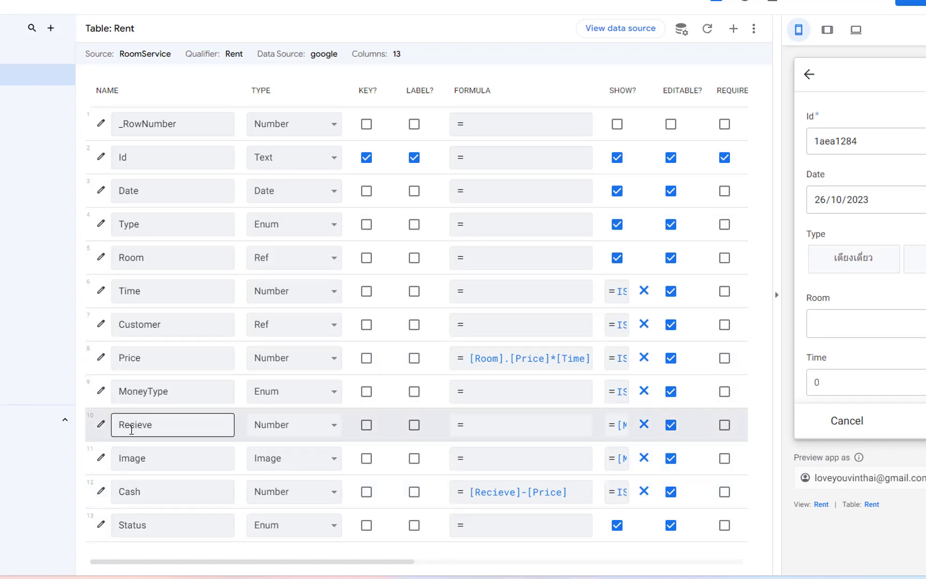
- Check the Recieve column's Show_If condition, close its settings unchanged and save the app
{"action": "left_click", "coordinate": [101, 424]}
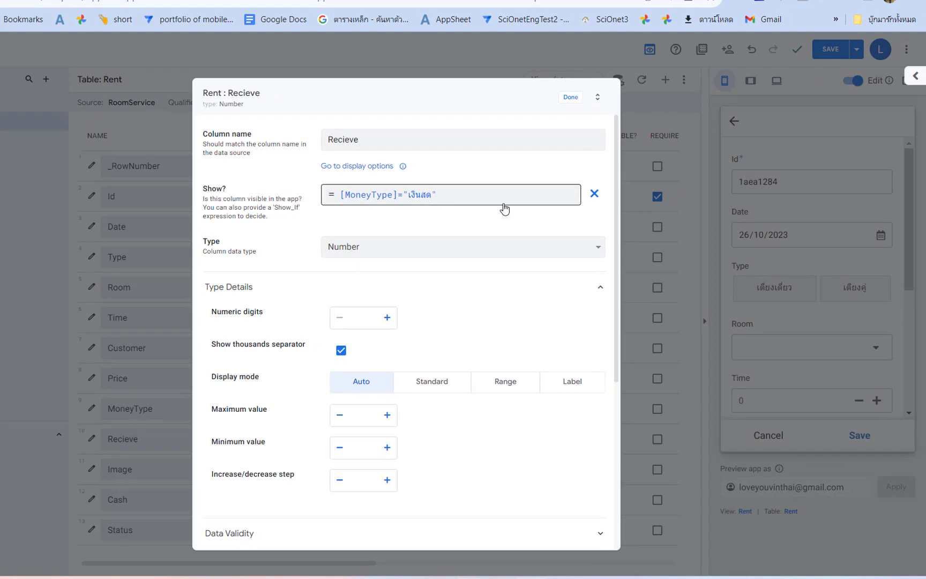
{"action": "left_click", "coordinate": [569, 98]}
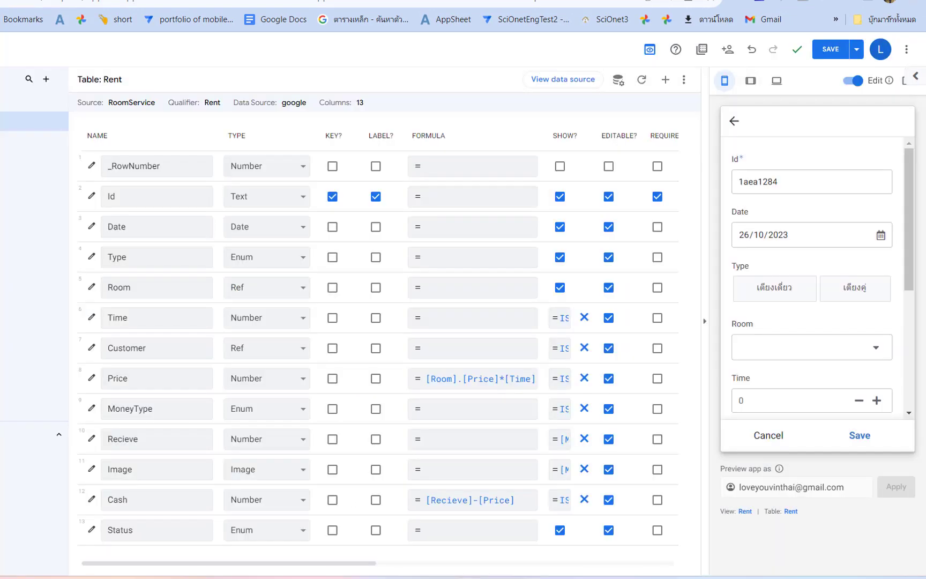
{"action": "left_click", "coordinate": [841, 48]}
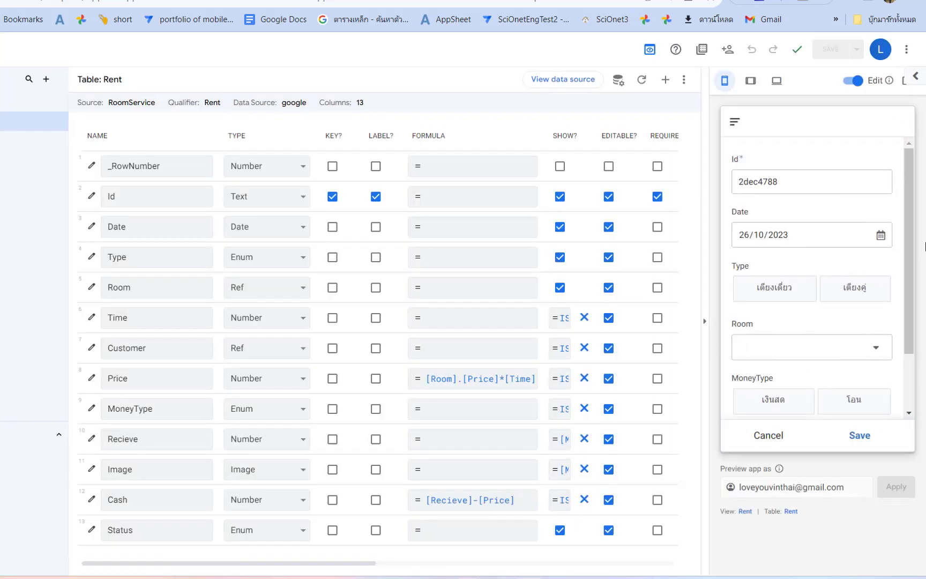
- Examine which fields the Rent form preview shows, and choose เตียงเดี่ยว as the Type
{"action": "left_click_drag", "start_coordinate": [912, 267], "coordinate": [916, 337]}
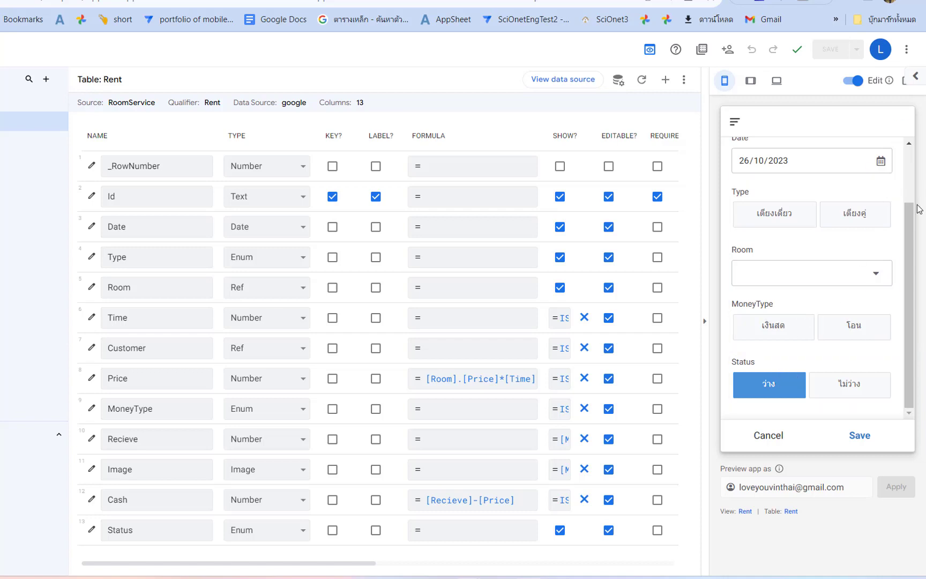
{"action": "scroll", "coordinate": [889, 172], "scroll_direction": "up", "scroll_amount": 3}
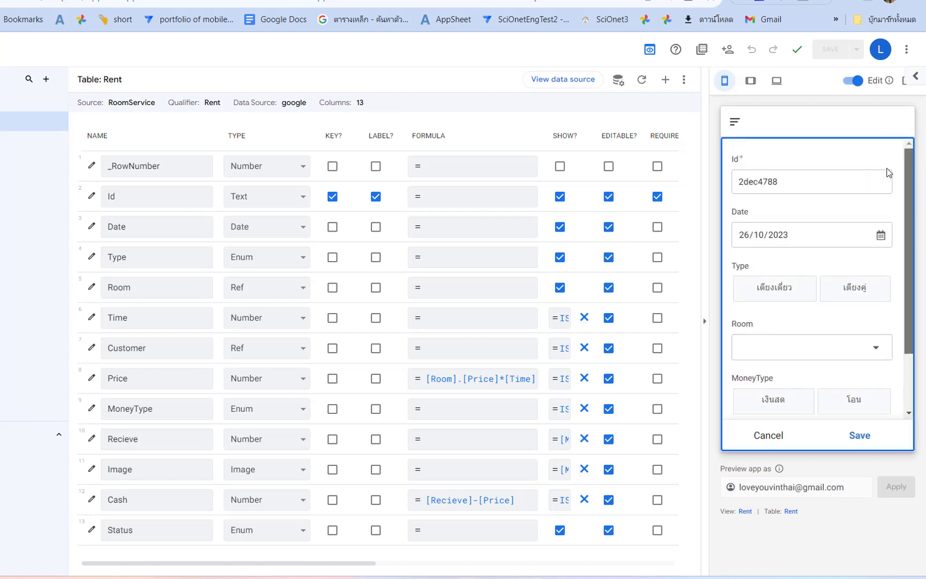
{"action": "left_click", "coordinate": [777, 296]}
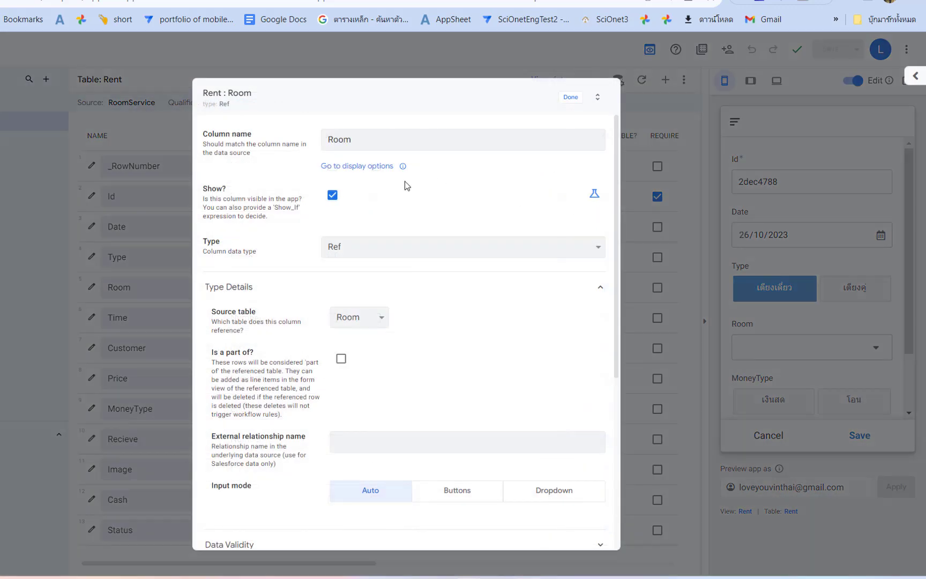
- Set the Room column's Show_If expression to ISNOTBLANK([Type]), reusing the copied formula, and save the column's settings and the app
{"action": "left_click", "coordinate": [594, 193]}
{"action": "left_click", "coordinate": [381, 201]}
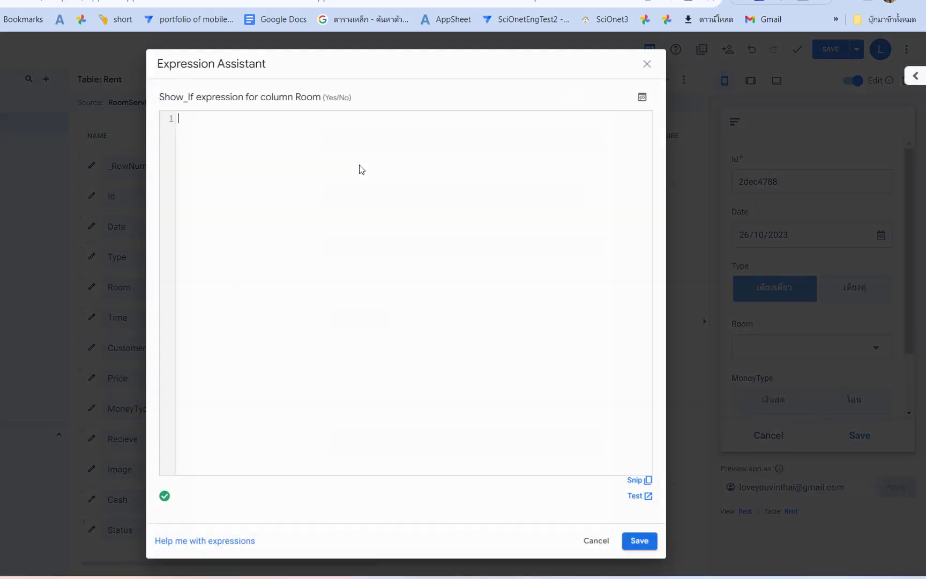
{"action": "type", "text": "ISNOTBLANK([Room])"}
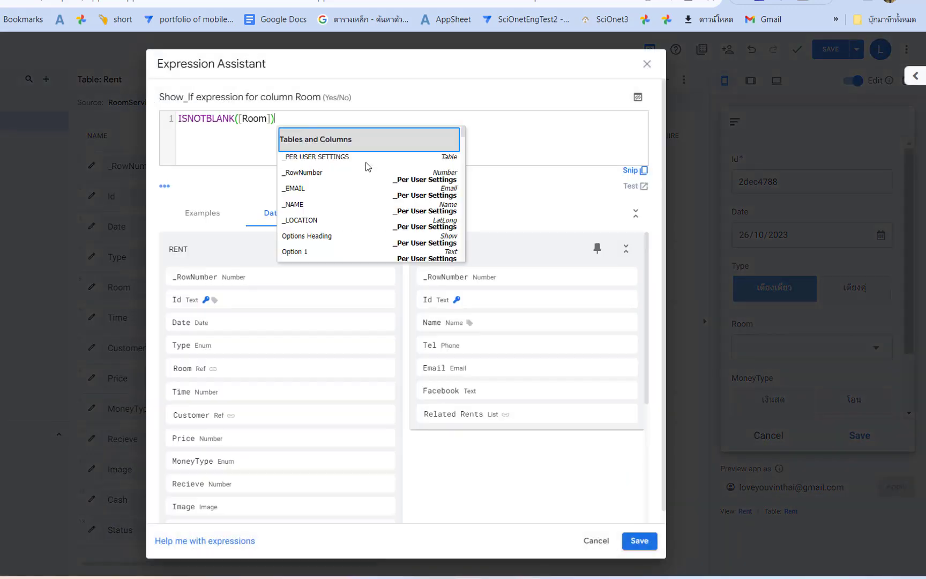
{"action": "left_click", "coordinate": [266, 121]}
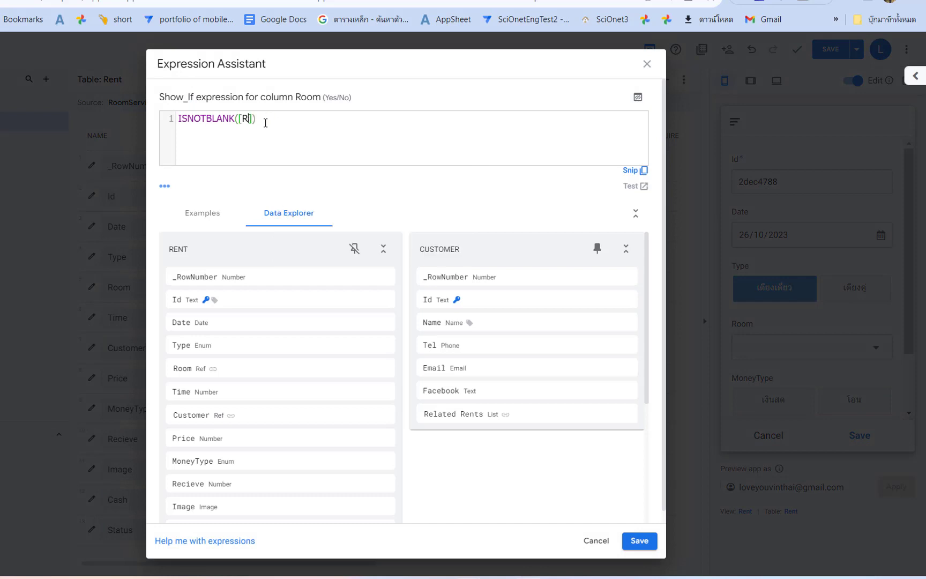
{"action": "type", "text": "Ty"}
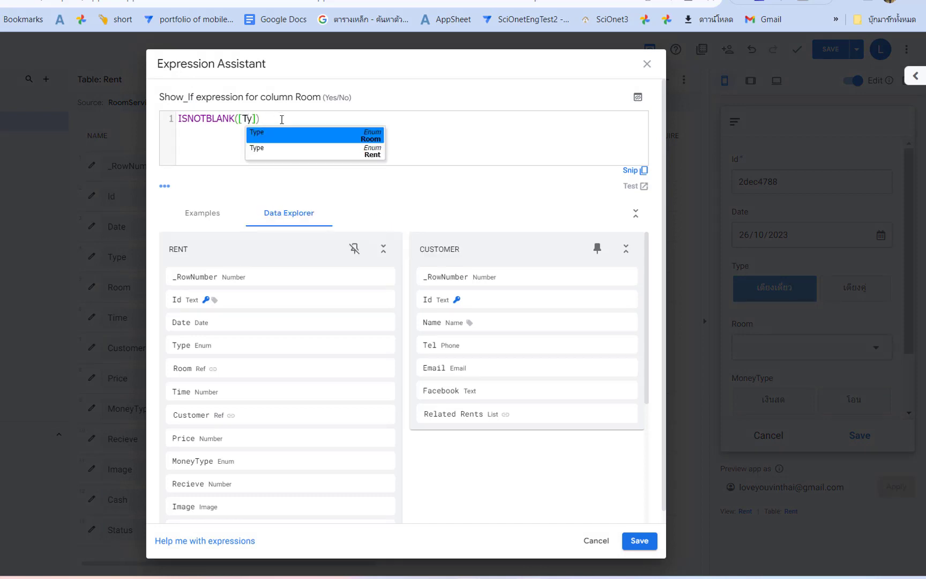
{"action": "left_click", "coordinate": [283, 137]}
{"action": "left_click", "coordinate": [647, 549]}
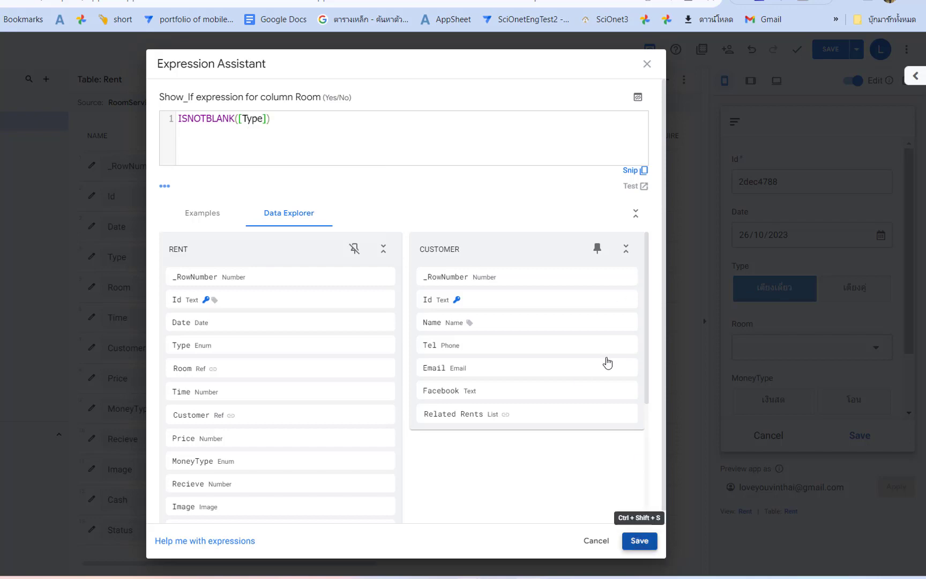
{"action": "left_click", "coordinate": [568, 98]}
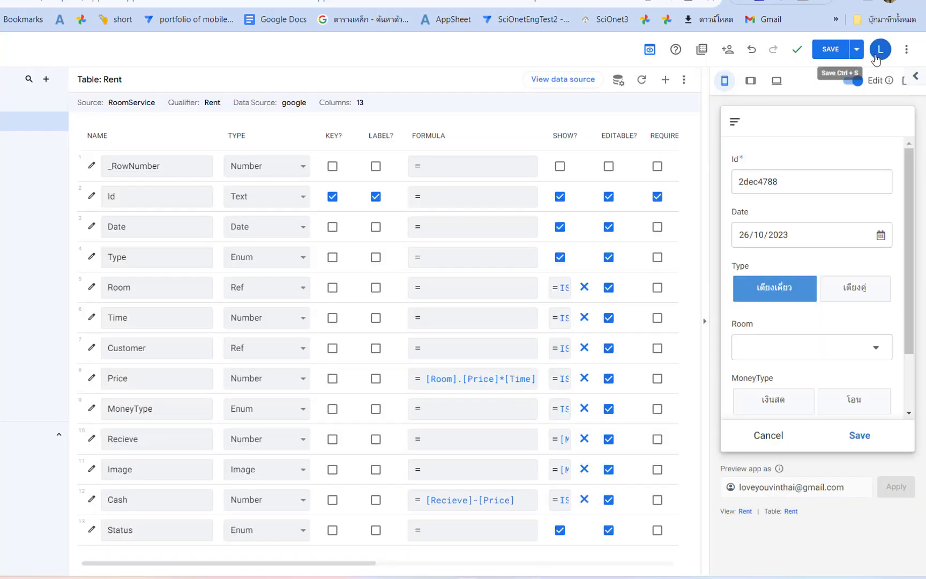
{"action": "left_click", "coordinate": [830, 49]}
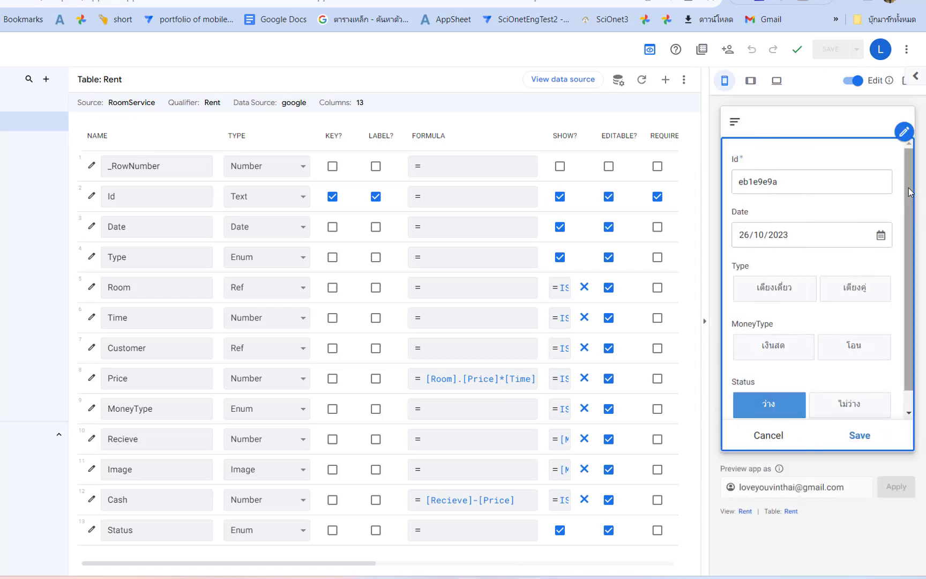
- Examine the fields in the Rent form preview and review the MoneyType column's Show_If expression without changing it
{"action": "scroll", "coordinate": [910, 182], "scroll_direction": "down", "scroll_amount": 1}
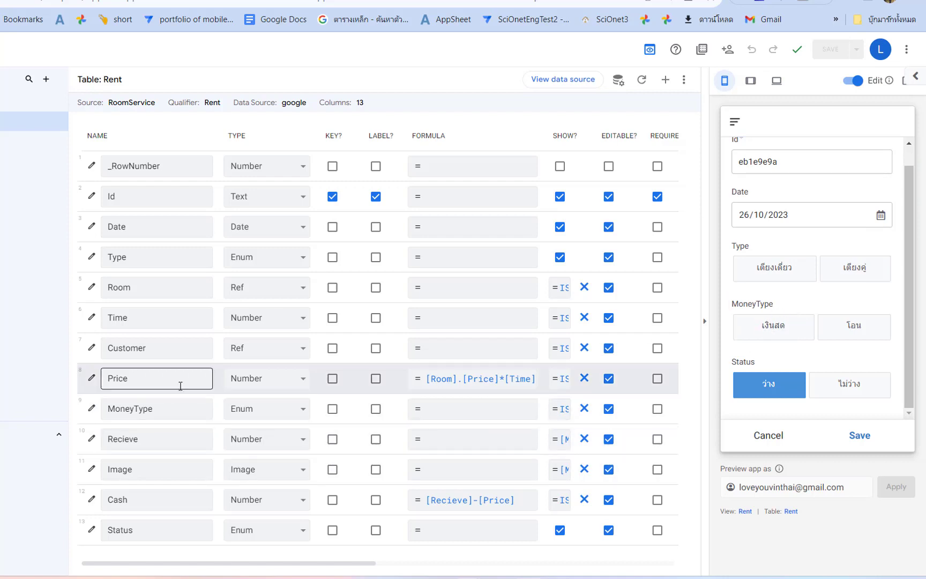
{"action": "left_click", "coordinate": [91, 409]}
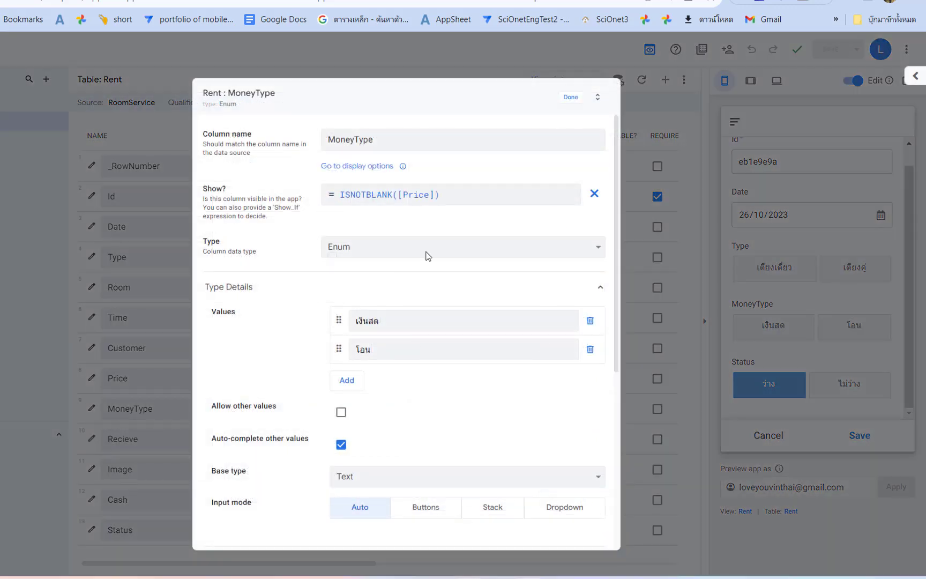
{"action": "left_click", "coordinate": [456, 203]}
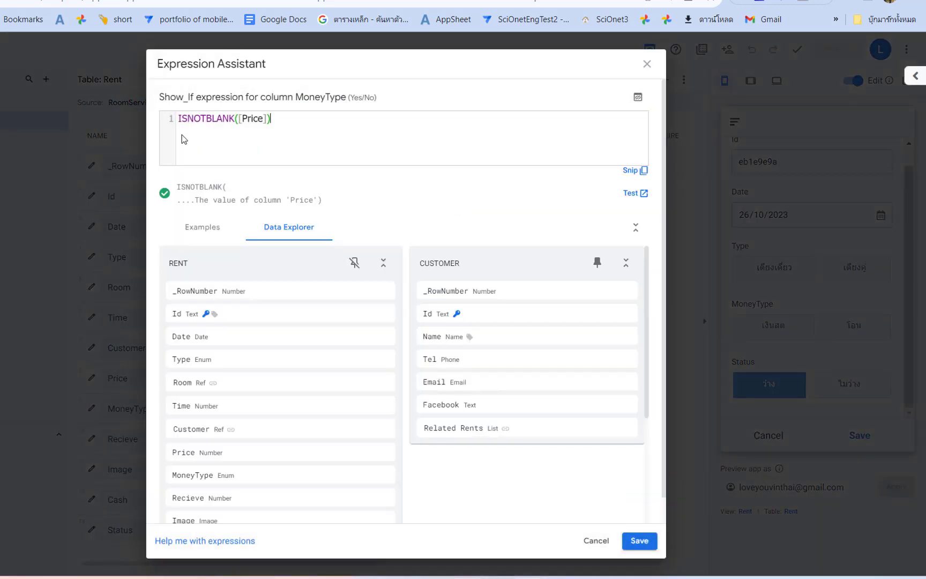
{"action": "left_click", "coordinate": [646, 63]}
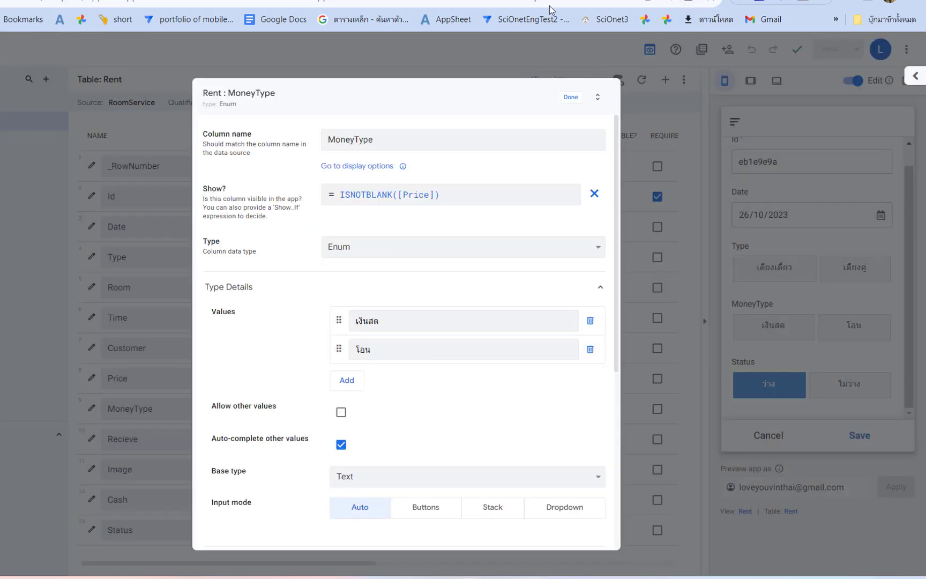
{"action": "left_click", "coordinate": [570, 97]}
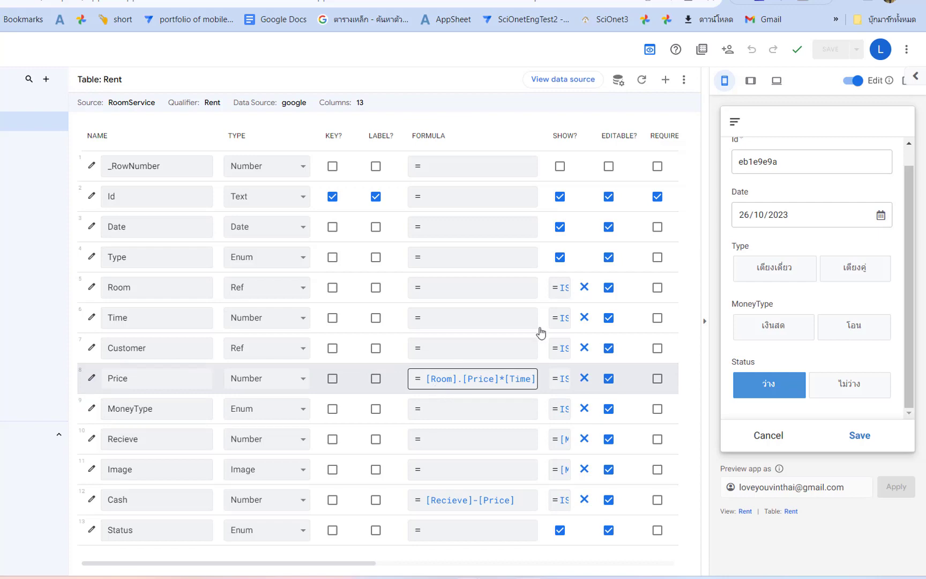
- Change the MoneyType column's Show_If expression to ISNOTBLANK([Customer]), and save the column's settings and the app
{"action": "left_click", "coordinate": [90, 411]}
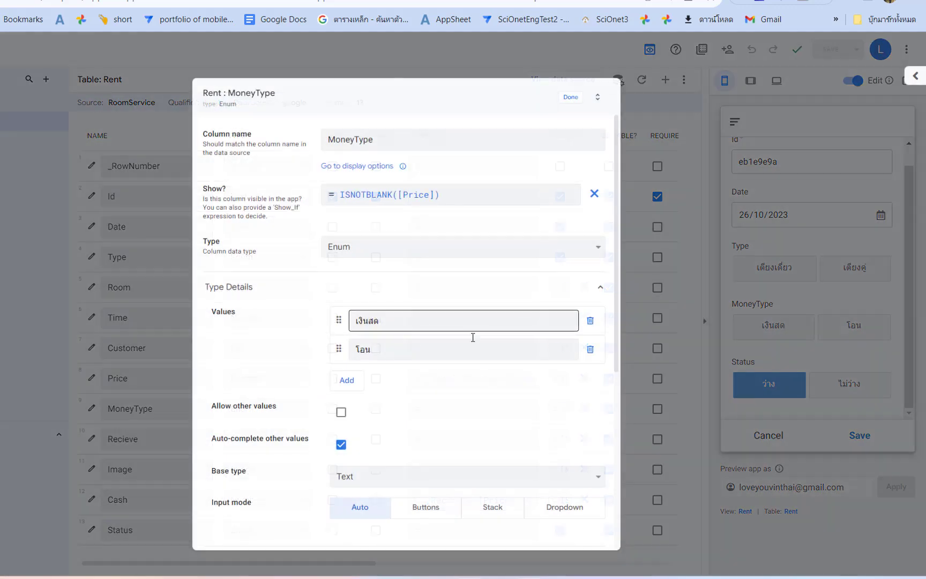
{"action": "left_click", "coordinate": [429, 198]}
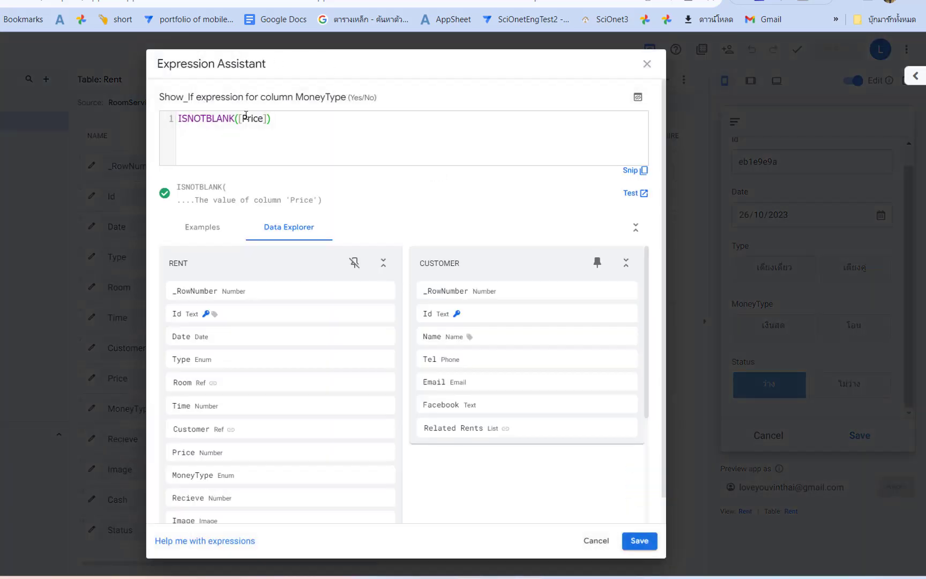
{"action": "key", "text": "BackSpace"}
{"action": "key", "text": "BackSpace"}
{"action": "key", "text": "BackSpace"}
{"action": "type", "text": "Cu"}
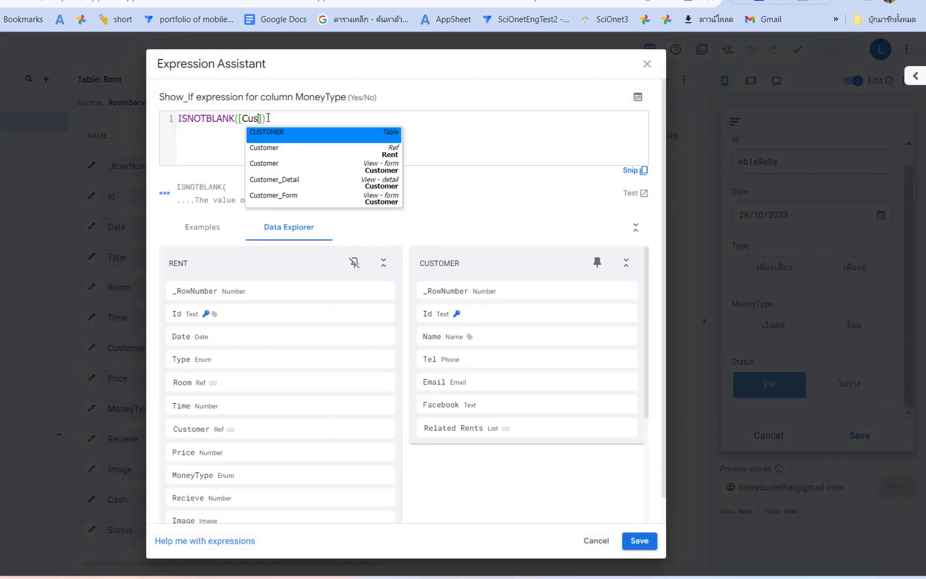
{"action": "type", "text": "s"}
{"action": "left_click", "coordinate": [265, 154]}
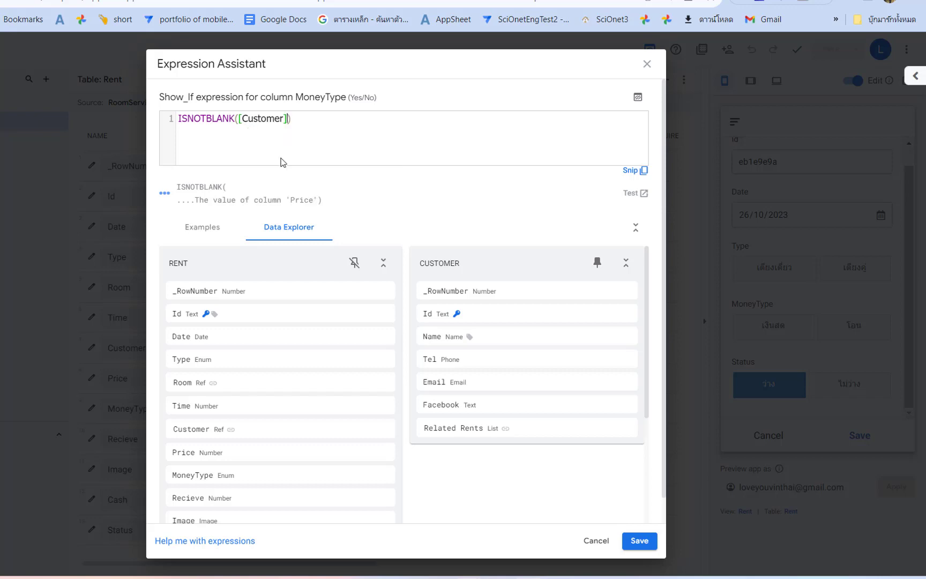
{"action": "left_click", "coordinate": [639, 540]}
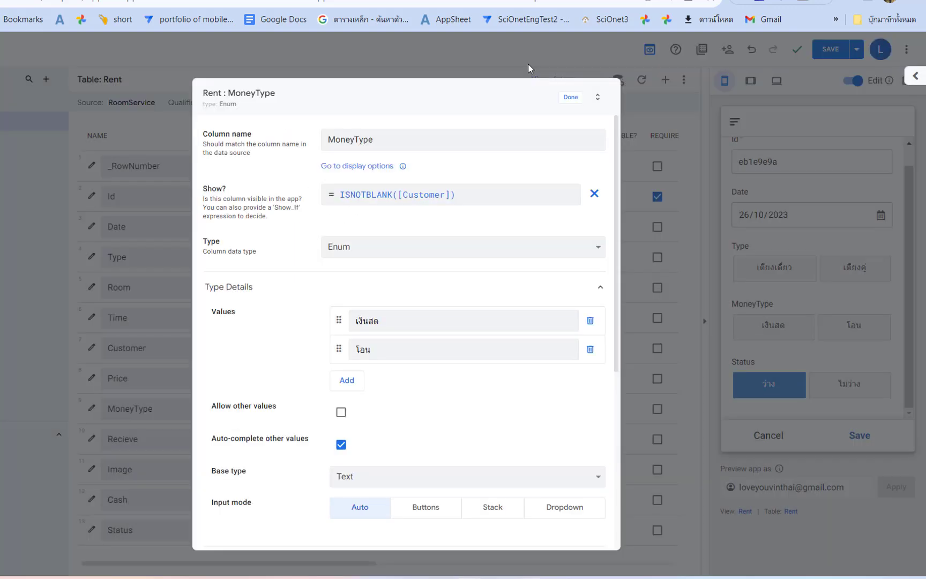
{"action": "left_click", "coordinate": [571, 96]}
{"action": "left_click", "coordinate": [831, 48]}
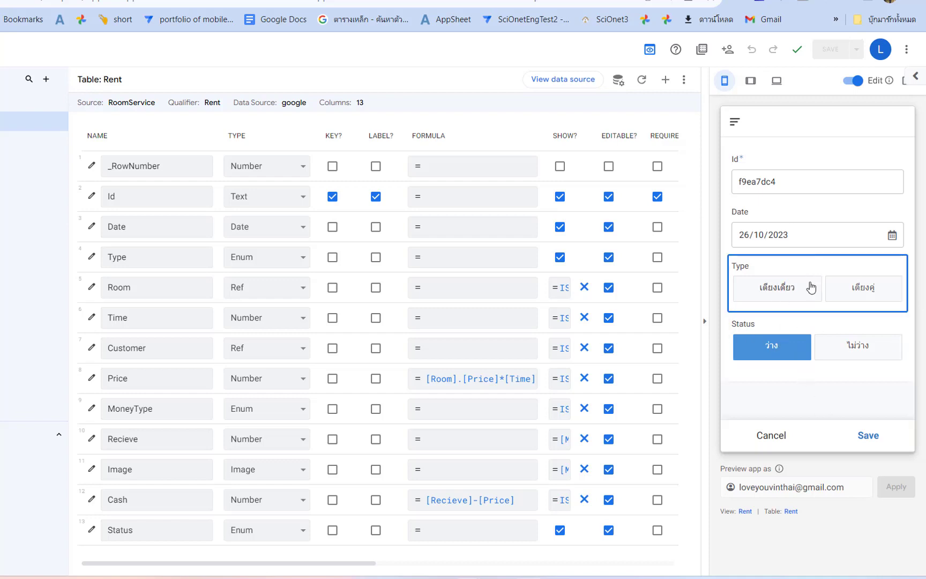
- In the Rent form preview, choose เตียงเดี่ยว as the Type and pick room 001
{"action": "left_click", "coordinate": [779, 292]}
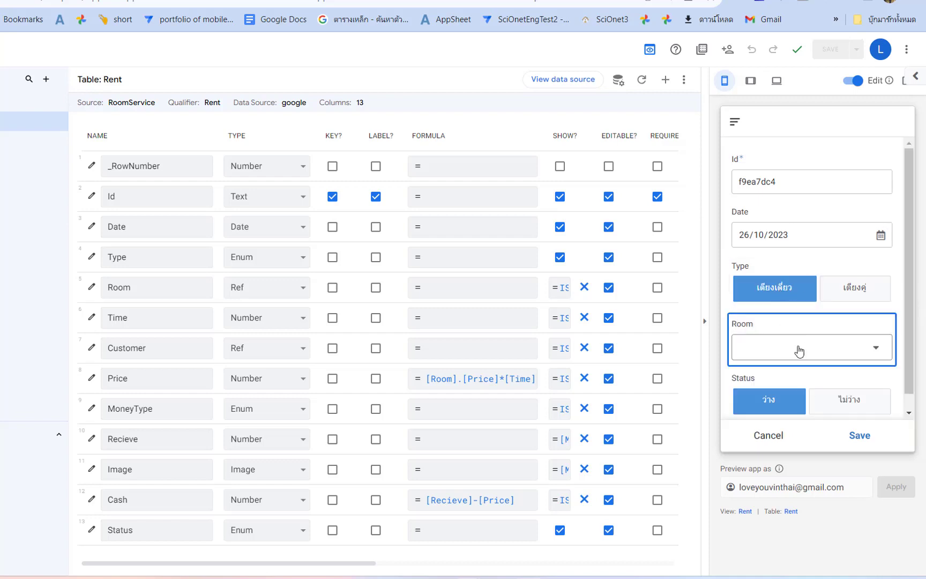
{"action": "scroll", "coordinate": [911, 325], "scroll_direction": "down", "scroll_amount": 1}
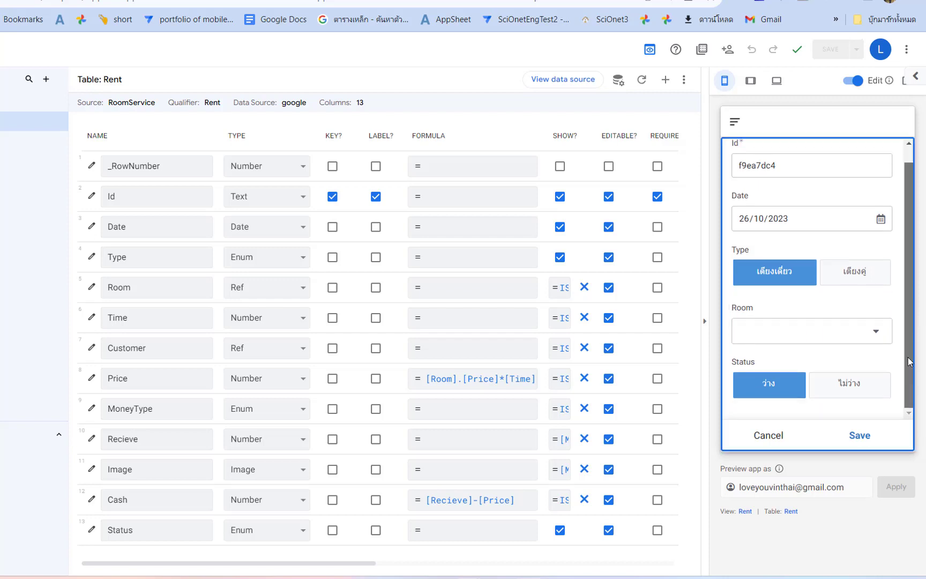
{"action": "left_click", "coordinate": [815, 337]}
{"action": "left_click", "coordinate": [793, 190]}
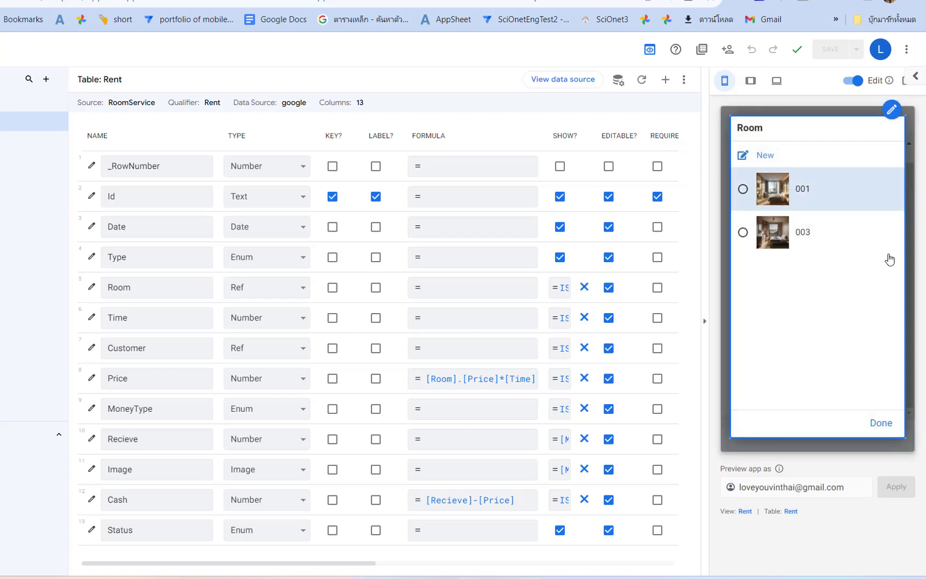
{"action": "scroll", "coordinate": [913, 412], "scroll_direction": "down", "scroll_amount": 3}
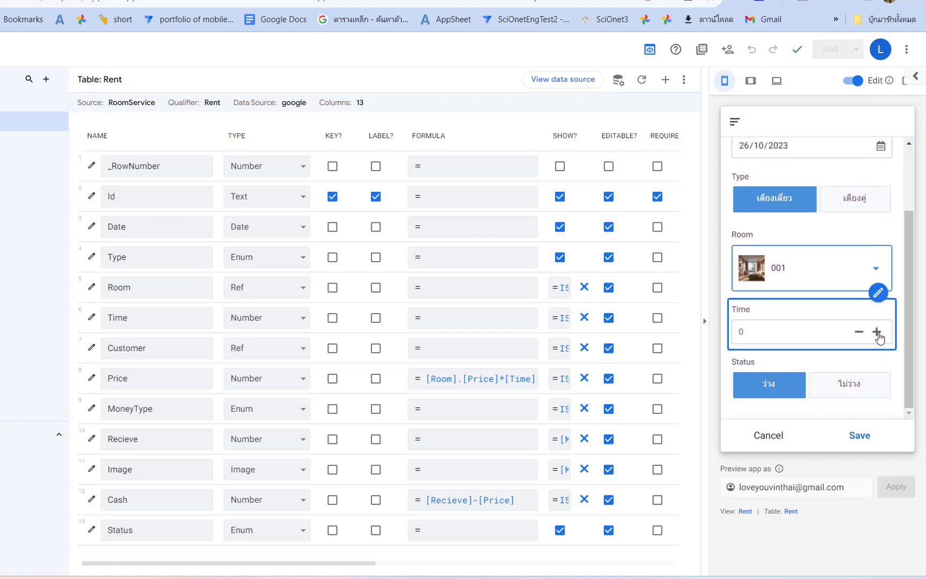
- Set the Time to 1 in the Rent form preview and select a customer from the Customer list
{"action": "left_click", "coordinate": [877, 332]}
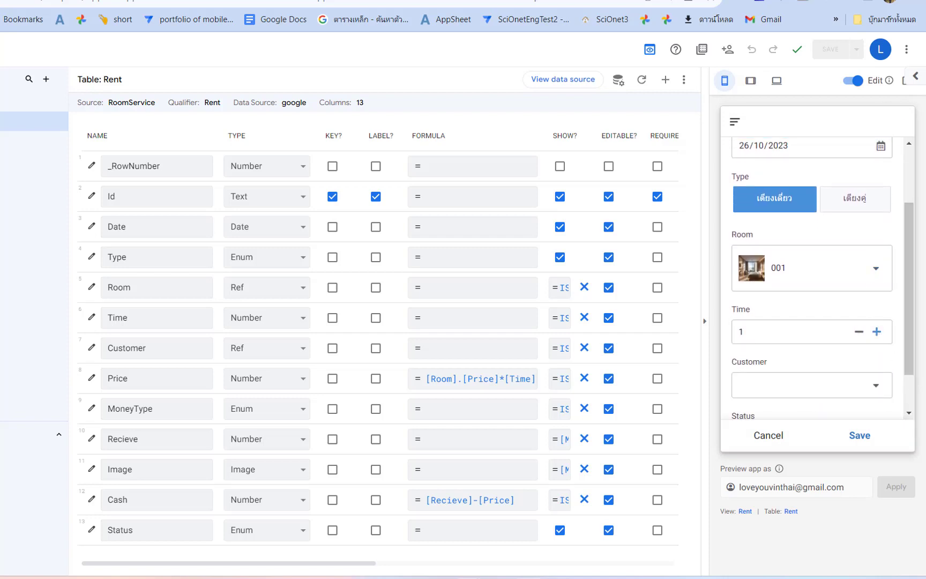
{"action": "scroll", "coordinate": [878, 333], "scroll_direction": "down", "scroll_amount": 1}
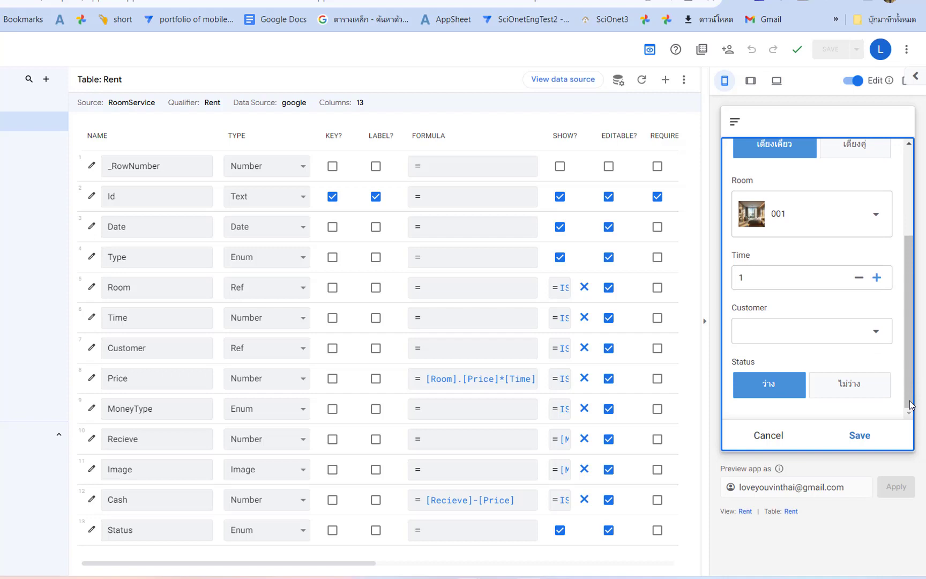
{"action": "left_click", "coordinate": [877, 333]}
{"action": "left_click", "coordinate": [782, 209]}
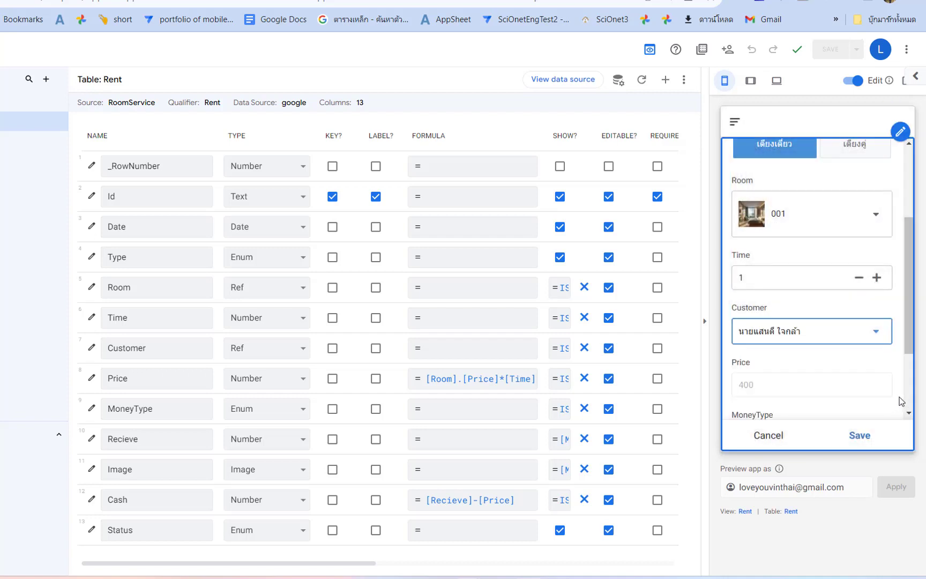
- Test the MoneyType choices in the Rent form by switching between เงินสด and โอน, ending on เงินสด
{"action": "scroll", "coordinate": [804, 323], "scroll_direction": "down", "scroll_amount": 2}
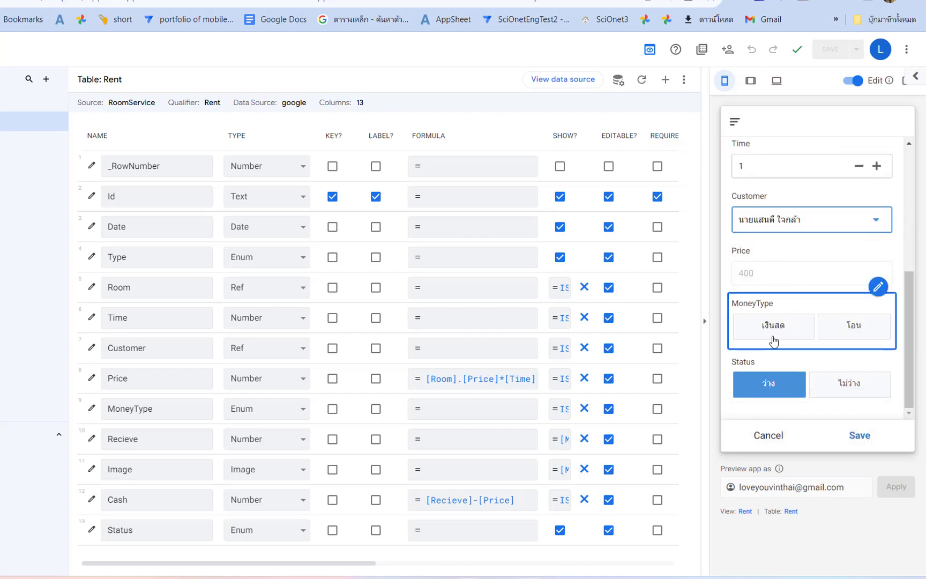
{"action": "left_click", "coordinate": [809, 328]}
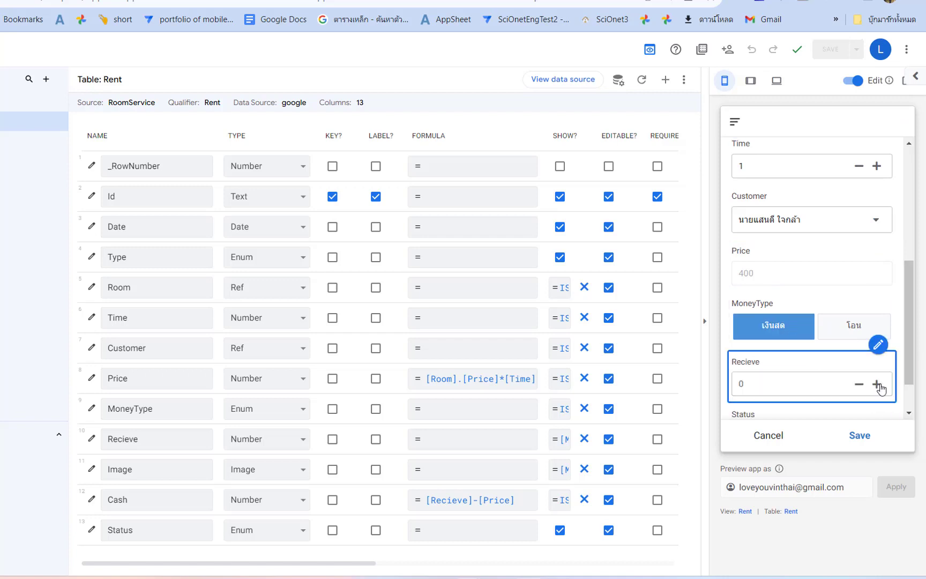
{"action": "scroll", "coordinate": [909, 411], "scroll_direction": "down", "scroll_amount": 1}
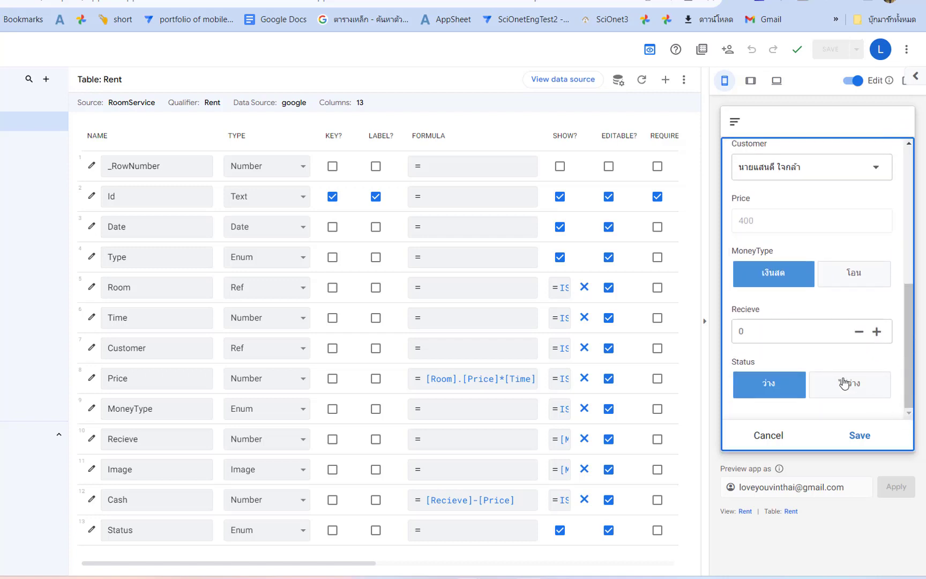
{"action": "left_click", "coordinate": [851, 278]}
{"action": "left_click", "coordinate": [774, 273]}
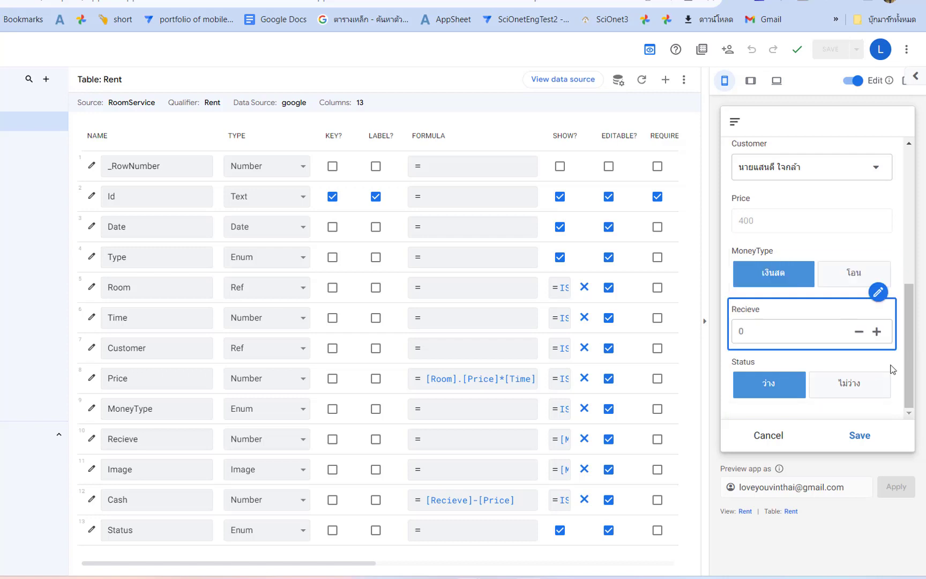
- Enter 1000 as the Recieve amount, set the Status to ไม่ว่าง, and save the rent record
{"action": "left_click", "coordinate": [772, 327]}
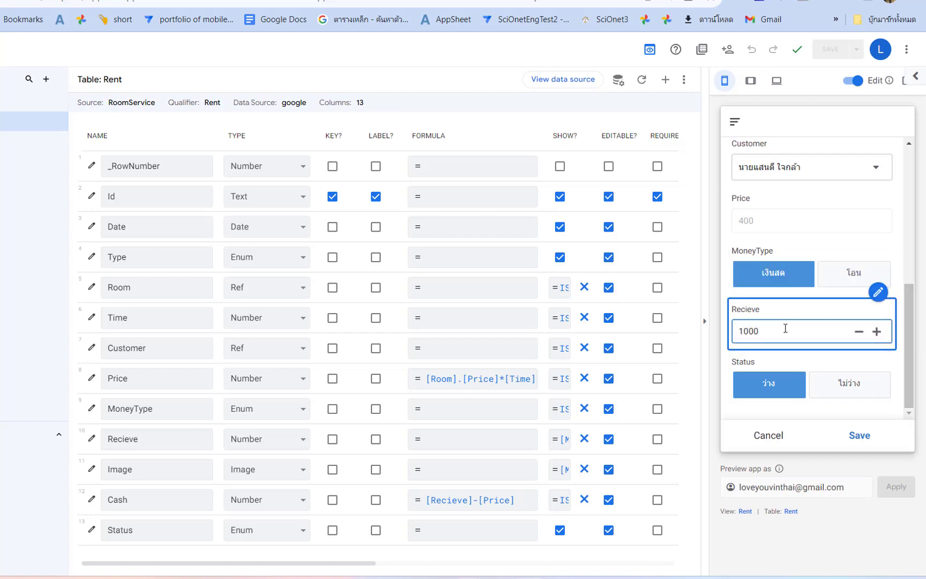
{"action": "left_click", "coordinate": [783, 356]}
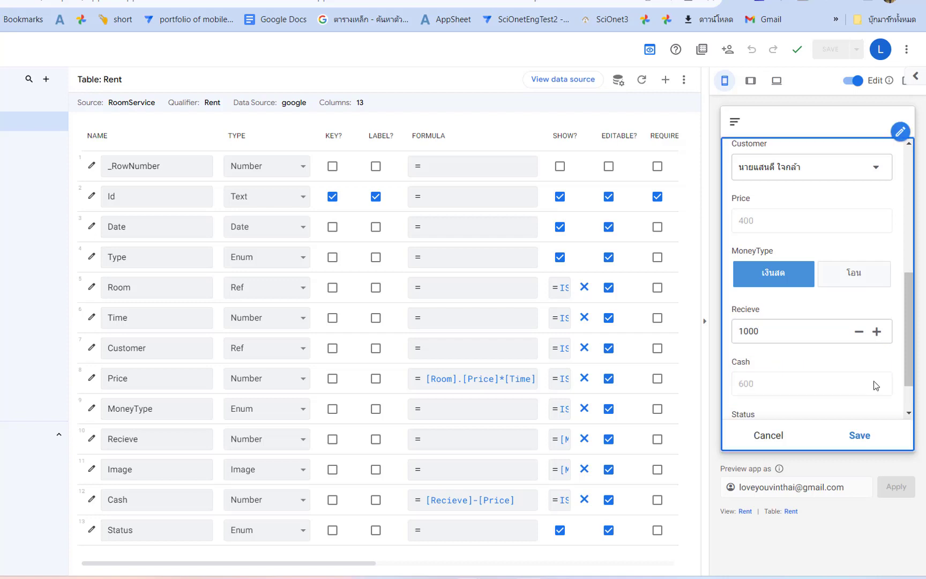
{"action": "scroll", "coordinate": [914, 399], "scroll_direction": "down", "scroll_amount": 2}
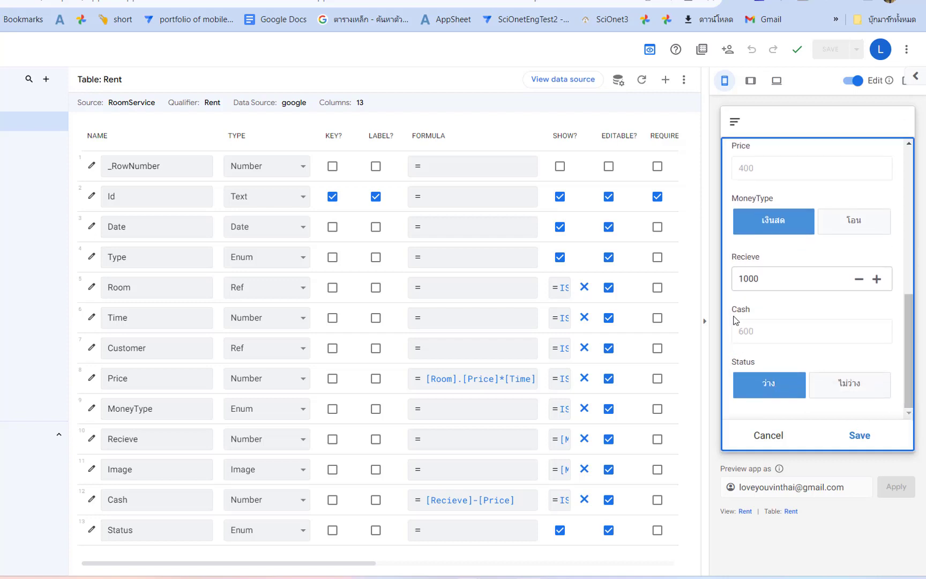
{"action": "left_click", "coordinate": [836, 384]}
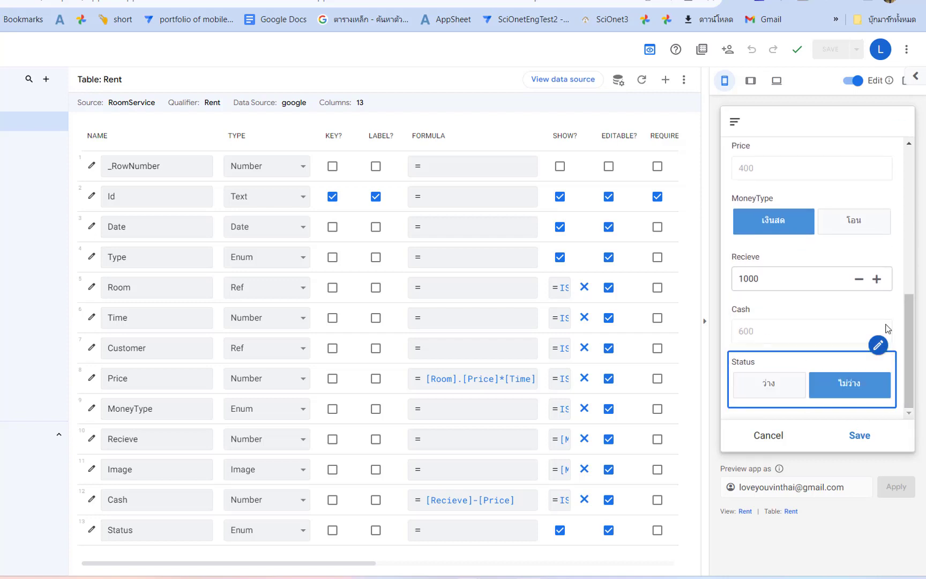
{"action": "left_click", "coordinate": [869, 436]}
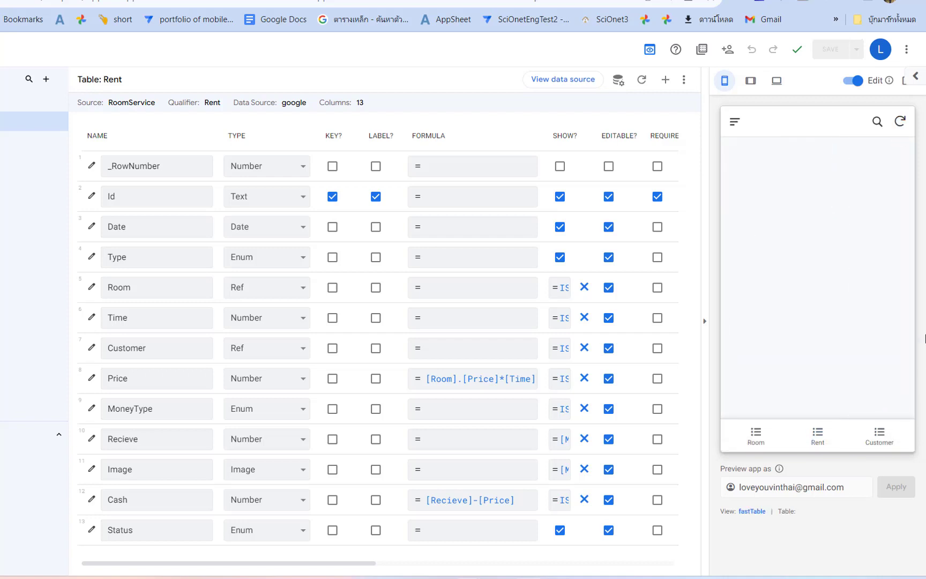
- Open a new Rent entry in the preview, choose เตียงเดี่ยว as the Type, and check where the Status field appears
{"action": "left_click", "coordinate": [817, 438]}
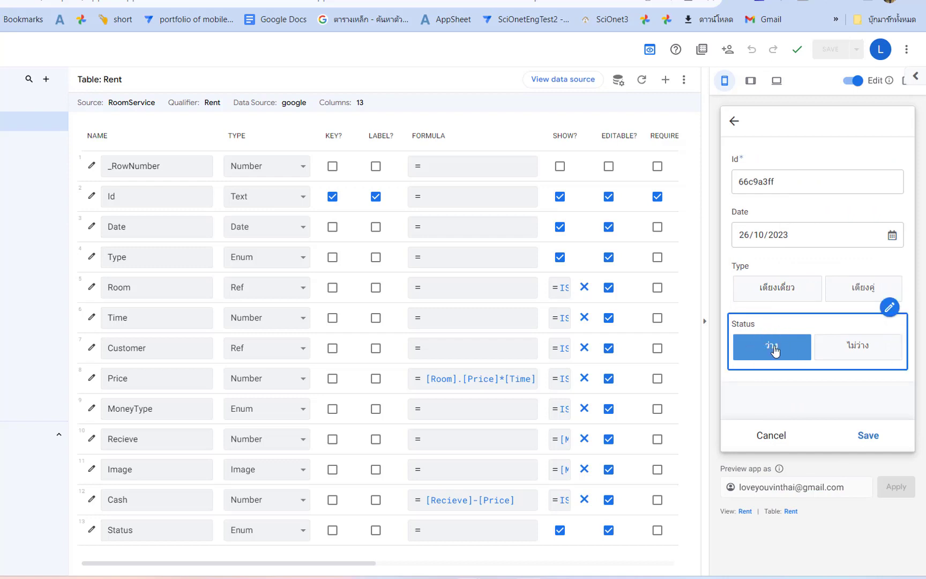
{"action": "left_click", "coordinate": [802, 295]}
{"action": "scroll", "coordinate": [909, 365], "scroll_direction": "down", "scroll_amount": 1}
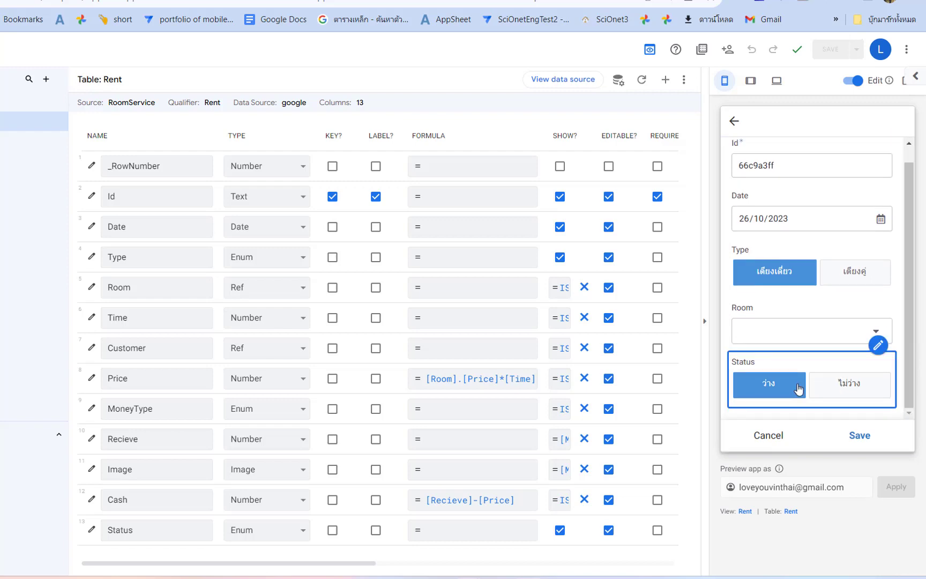
- Set the Status column's Show_If expression to ISNOTBLANK([MoneyType]), and save the column's settings and the app
{"action": "left_click", "coordinate": [92, 532]}
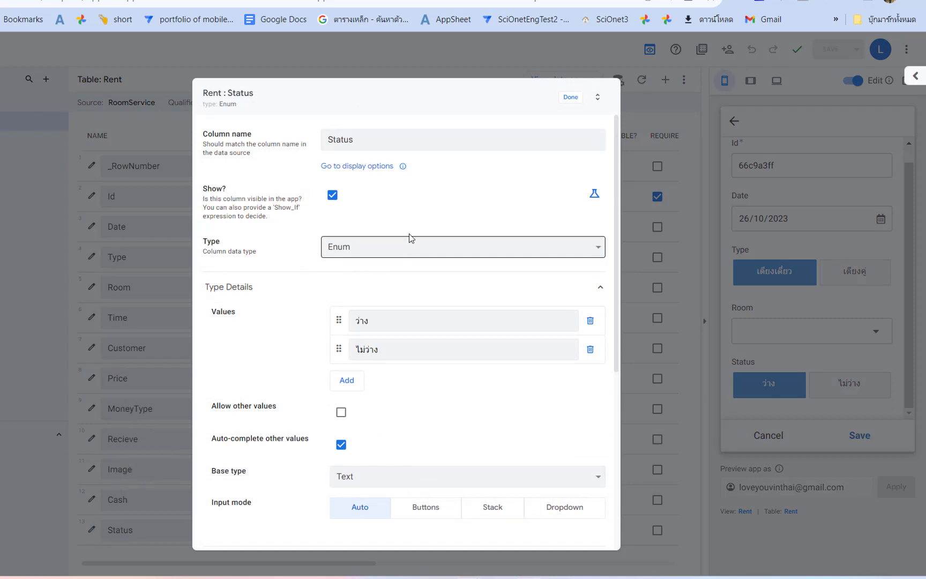
{"action": "left_click", "coordinate": [594, 193]}
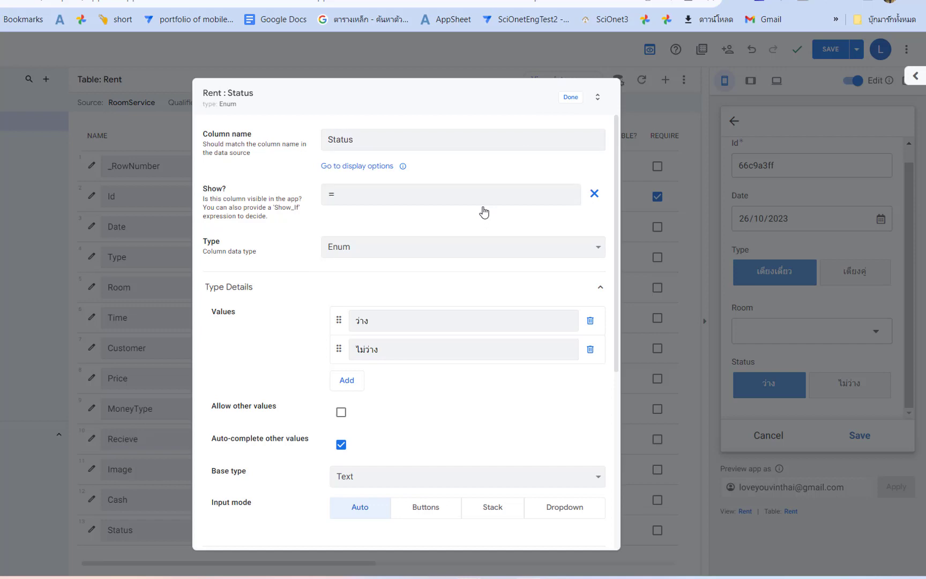
{"action": "left_click", "coordinate": [408, 203]}
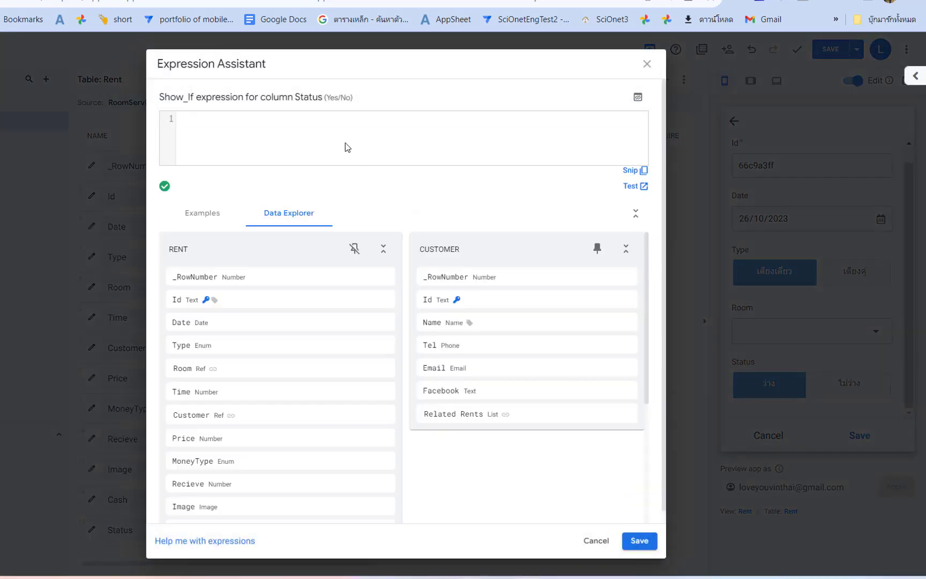
{"action": "type", "text": "ISNOTBLANK([Room])"}
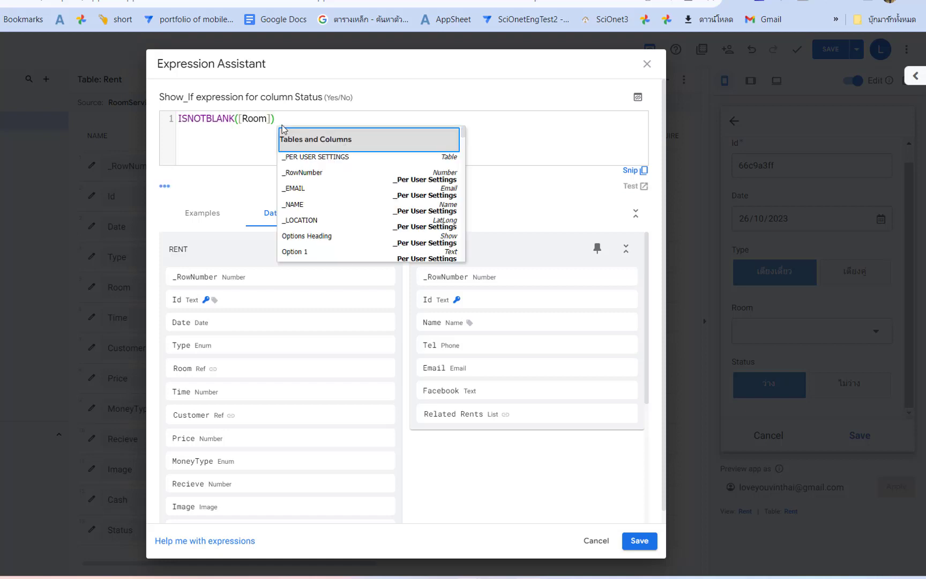
{"action": "left_click", "coordinate": [267, 118]}
{"action": "key", "text": "BackSpace"}
{"action": "key", "text": "BackSpace"}
{"action": "key", "text": "BackSpace"}
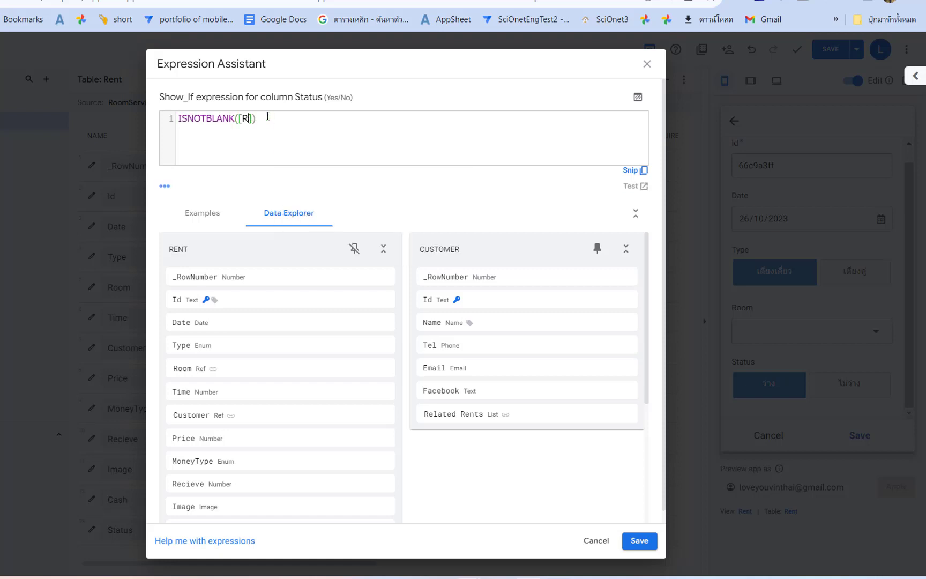
{"action": "type", "text": "Mo"}
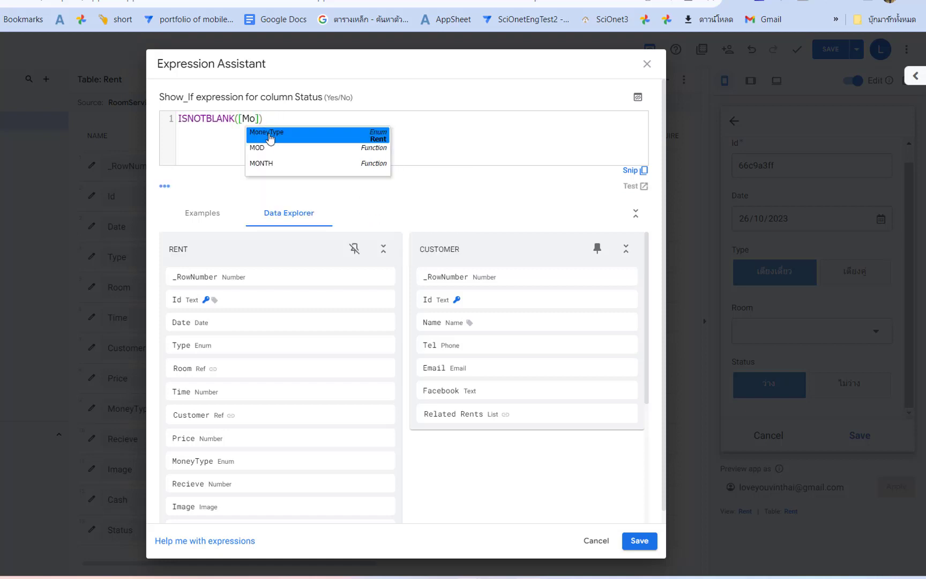
{"action": "left_click", "coordinate": [269, 135]}
{"action": "left_click", "coordinate": [639, 540]}
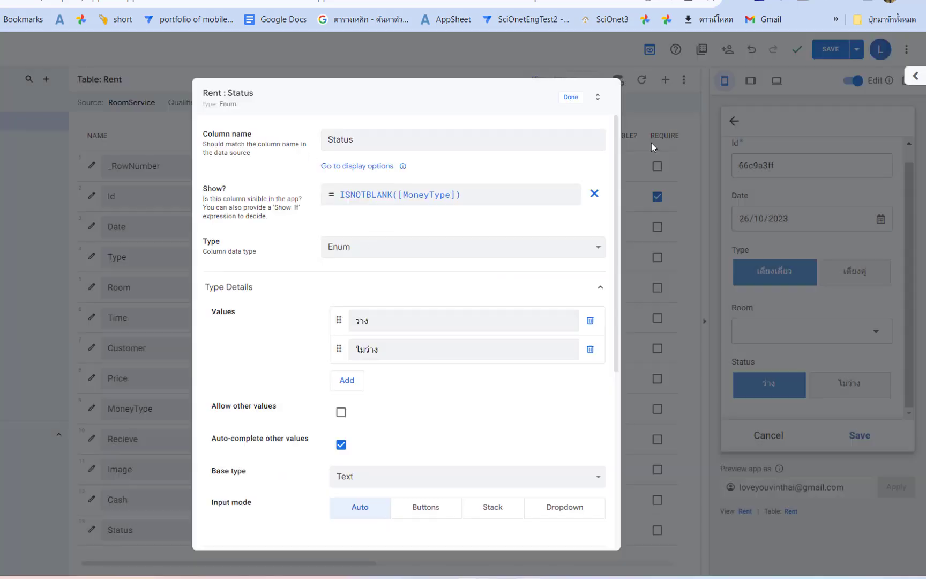
{"action": "left_click", "coordinate": [571, 98]}
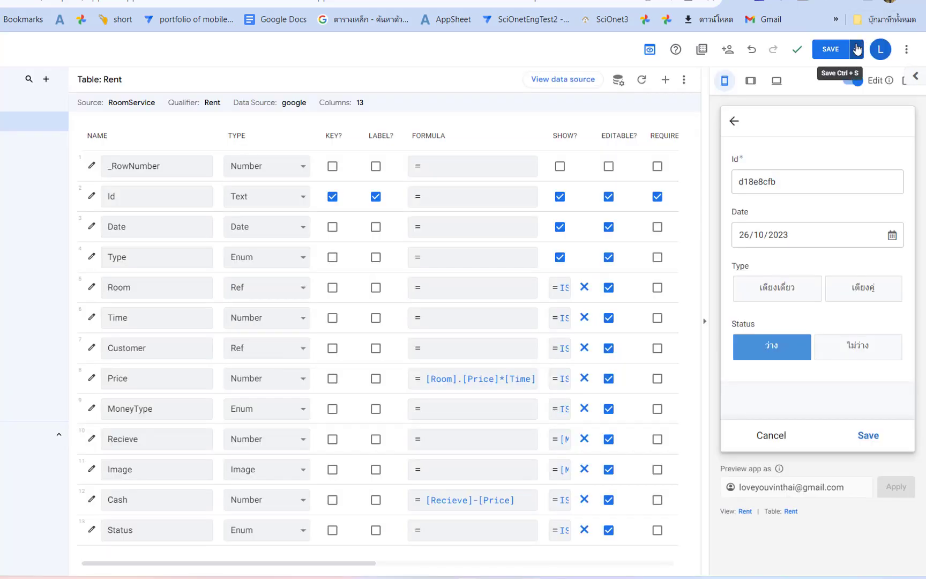
{"action": "left_click", "coordinate": [836, 52]}
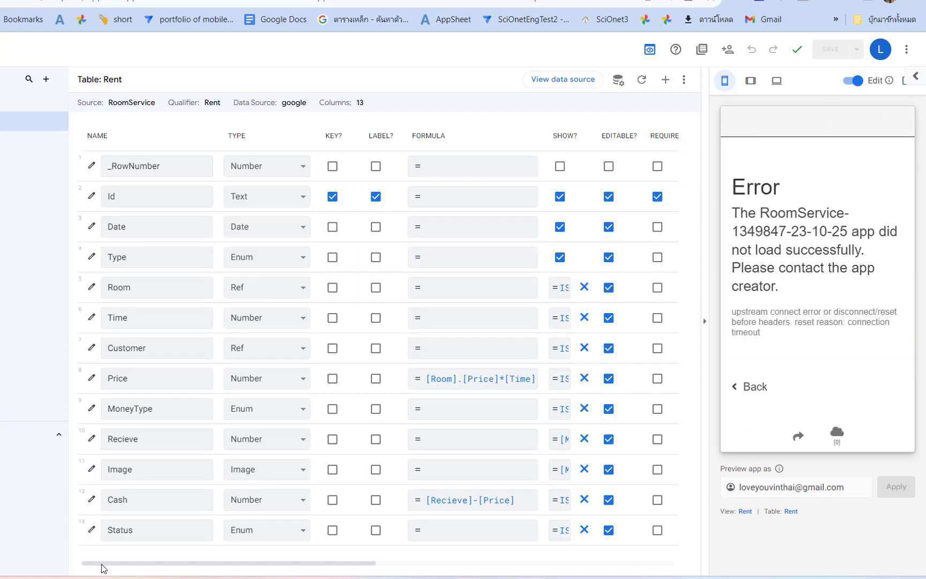
- Review the Status column's Show_If expression, and save the expression, the column's settings and the app again
{"action": "left_click", "coordinate": [93, 531]}
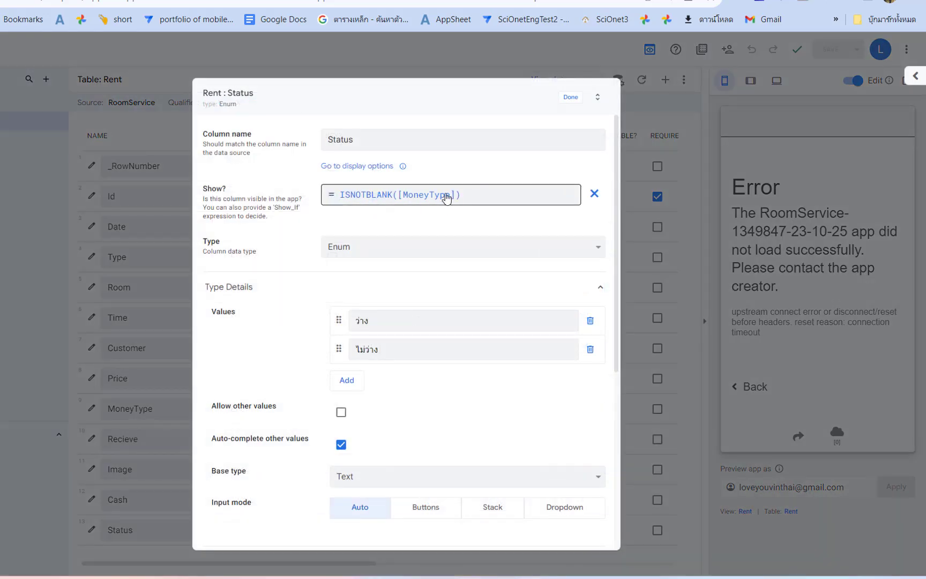
{"action": "left_click", "coordinate": [444, 196]}
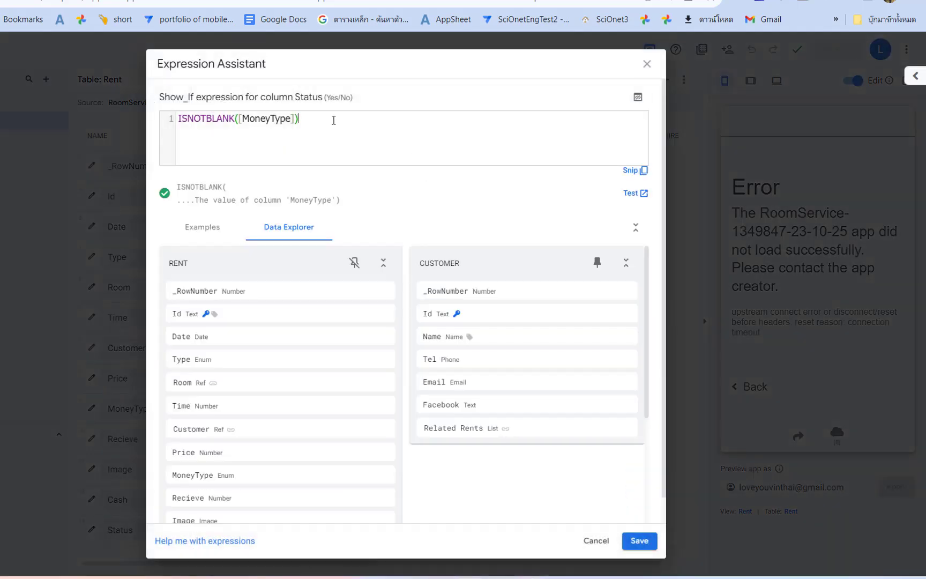
{"action": "left_click", "coordinate": [644, 546]}
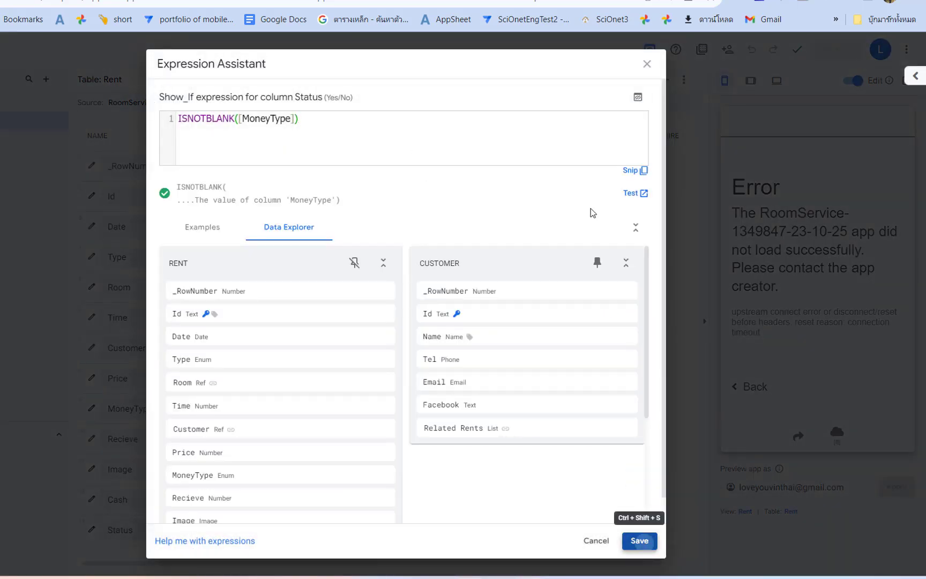
{"action": "left_click", "coordinate": [567, 98]}
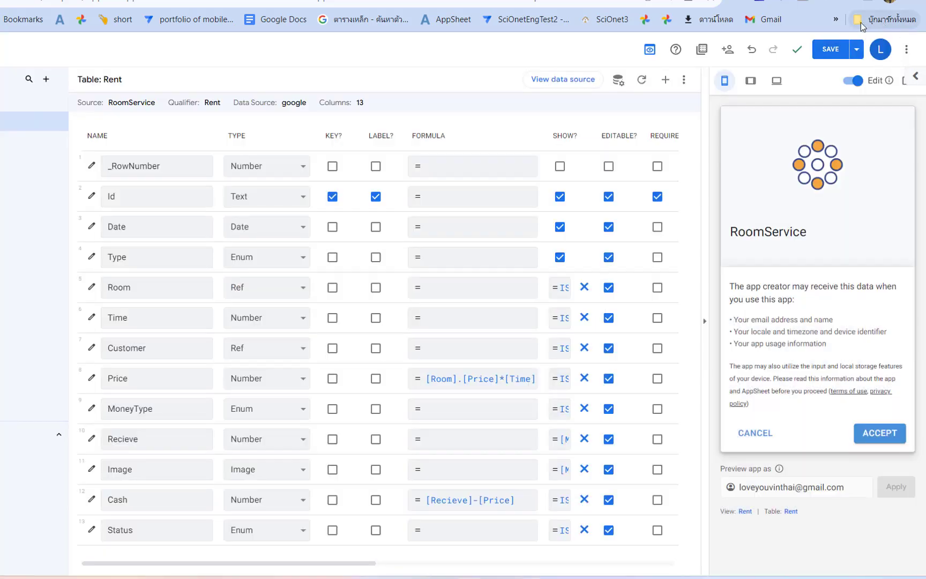
{"action": "left_click", "coordinate": [830, 48]}
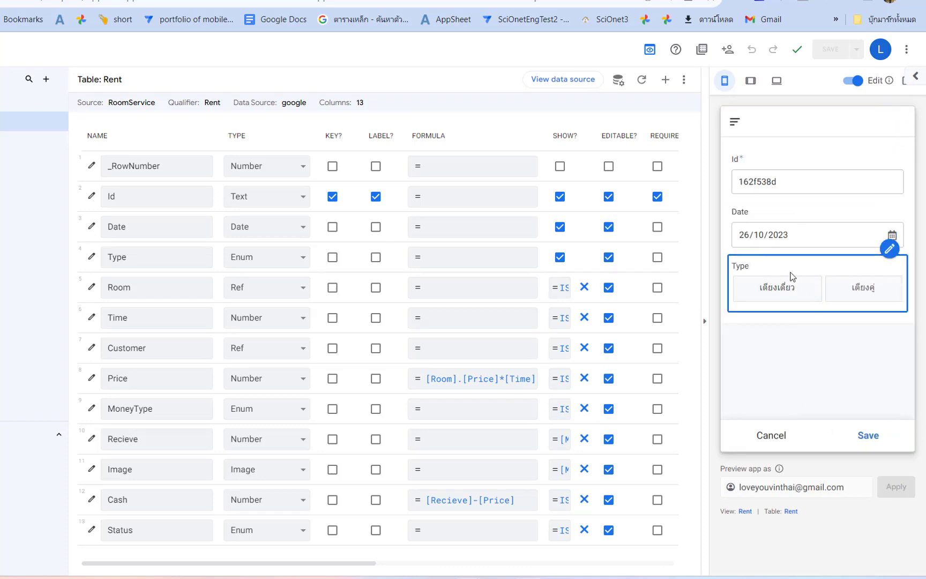
- Test the new Rent form by trying both Type options, ending on เตียงคู่, and pick room 002
{"action": "left_click", "coordinate": [780, 290]}
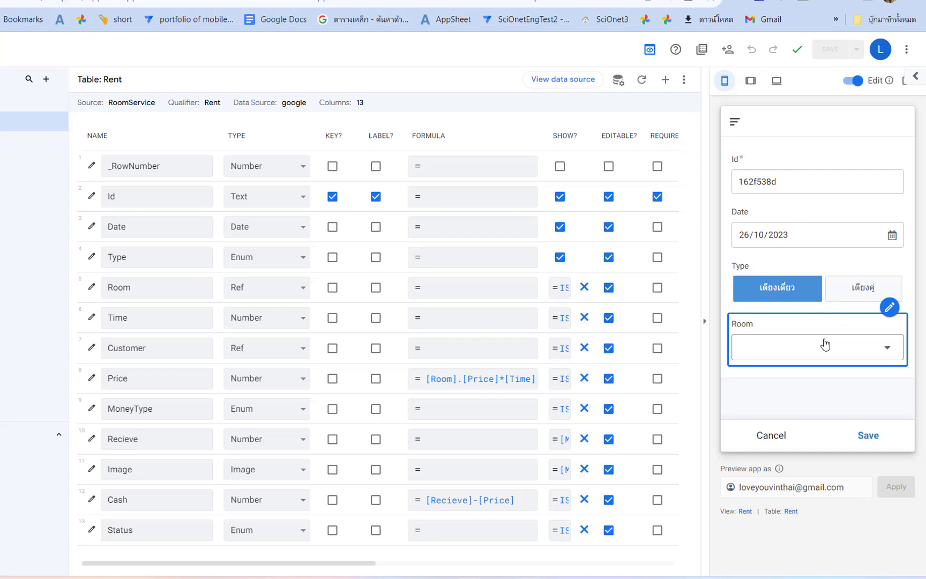
{"action": "left_click", "coordinate": [856, 292]}
{"action": "left_click", "coordinate": [852, 345]}
{"action": "left_click", "coordinate": [802, 202]}
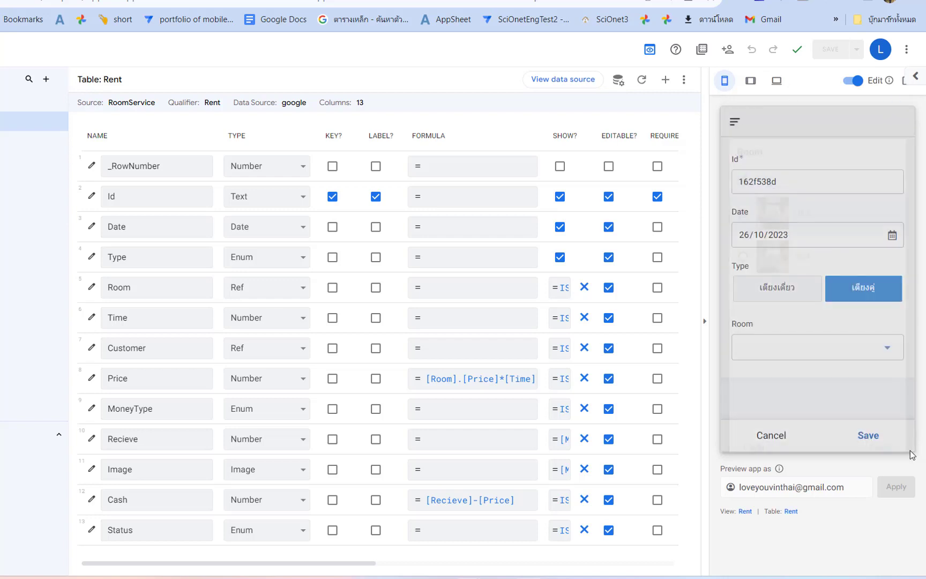
{"action": "scroll", "coordinate": [889, 393], "scroll_direction": "down", "scroll_amount": 1}
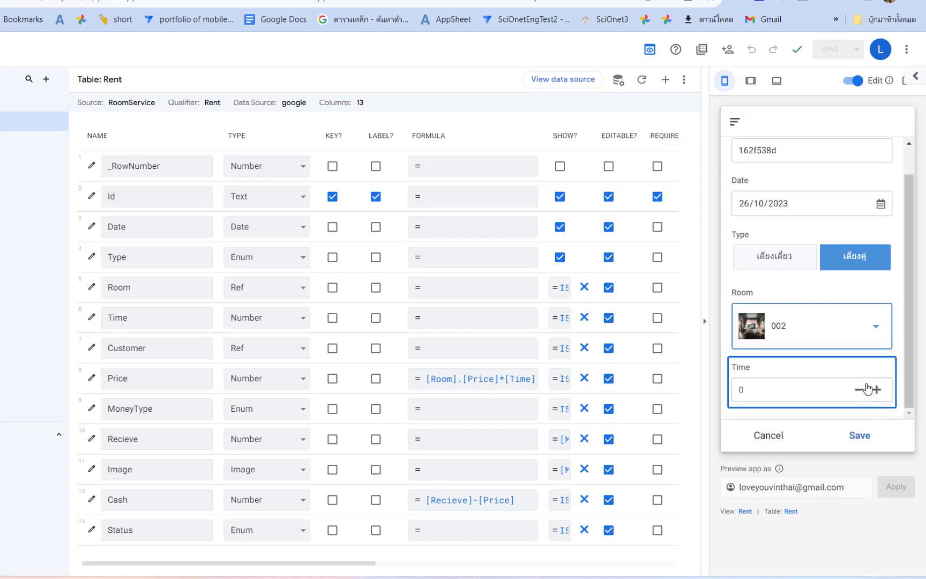
- Set the Time to 2 in the new Rent entry and choose the second existing customer
{"action": "left_click", "coordinate": [876, 389]}
{"action": "left_click", "coordinate": [877, 389]}
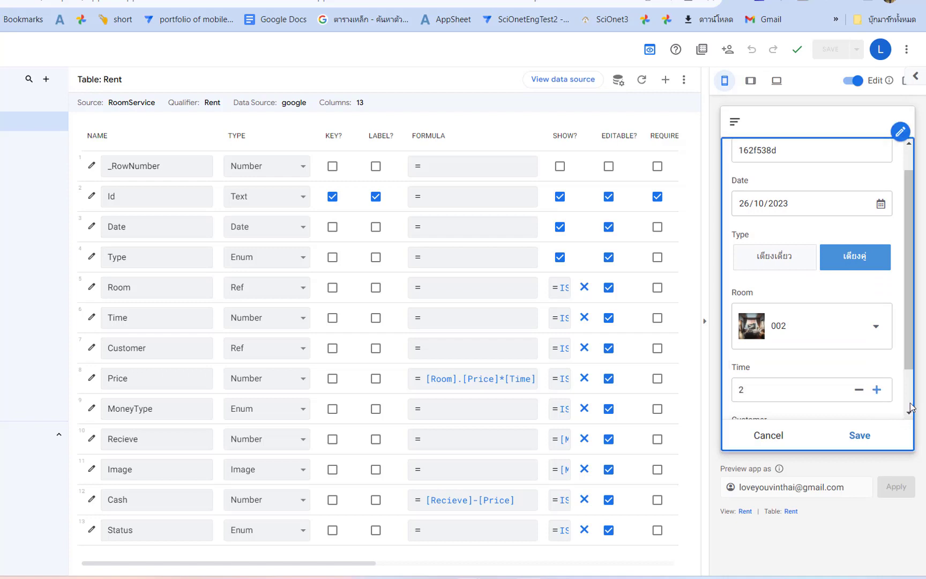
{"action": "scroll", "coordinate": [782, 376], "scroll_direction": "down", "scroll_amount": 2}
{"action": "left_click", "coordinate": [802, 388]}
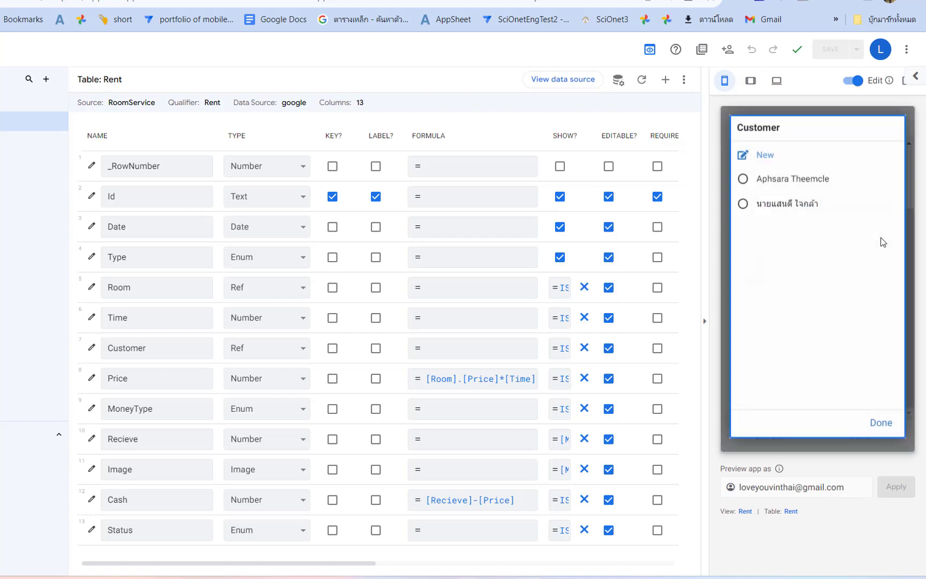
{"action": "left_click", "coordinate": [814, 209]}
{"action": "scroll", "coordinate": [910, 395], "scroll_direction": "down", "scroll_amount": 2}
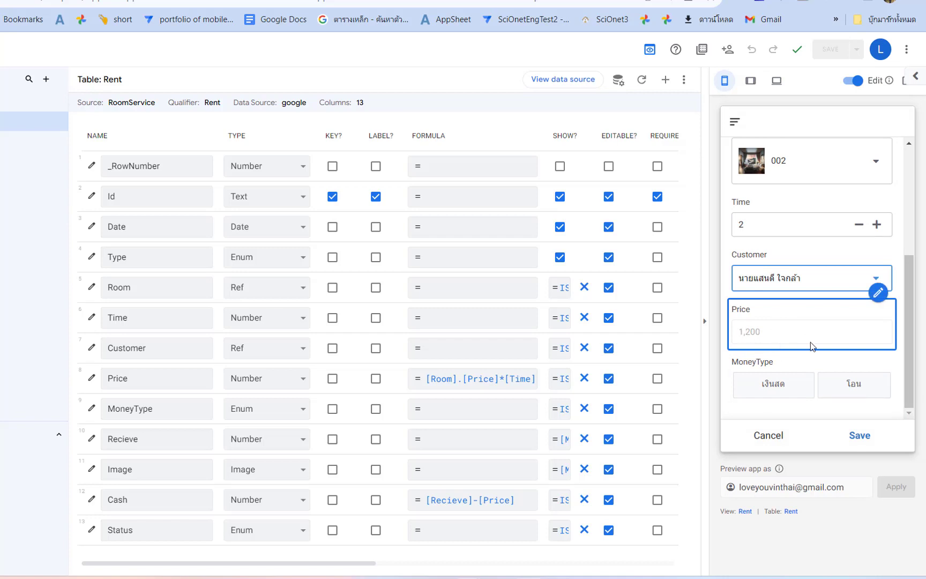
- Choose โอน as the MoneyType, set the Status to ไม่ว่าง, and save the Rent entry
{"action": "left_click", "coordinate": [866, 400]}
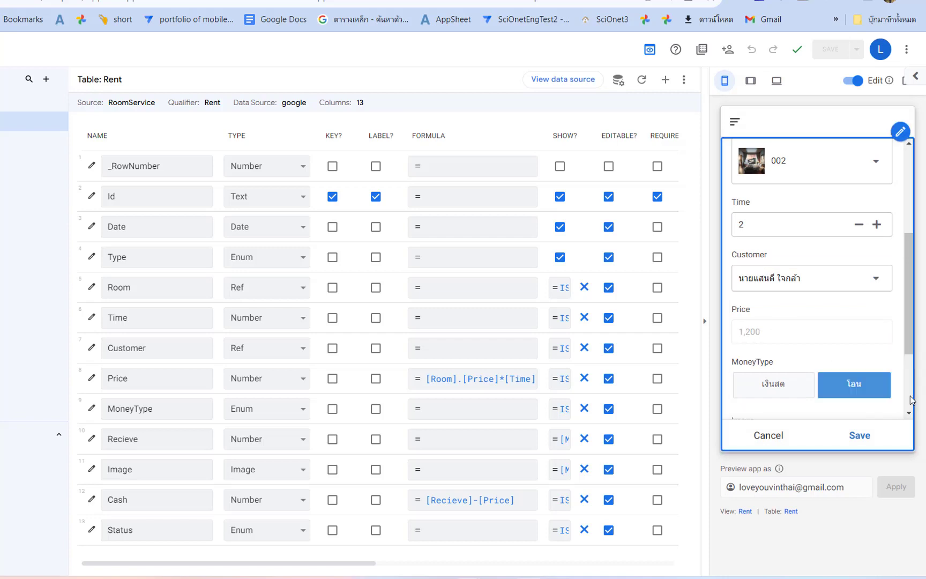
{"action": "scroll", "coordinate": [910, 399], "scroll_direction": "down", "scroll_amount": 2}
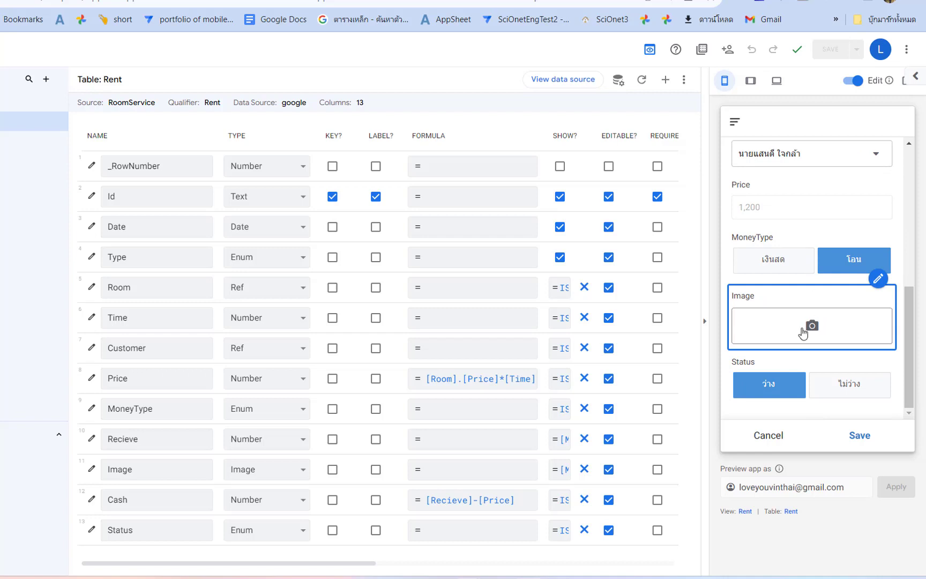
{"action": "left_click", "coordinate": [853, 384]}
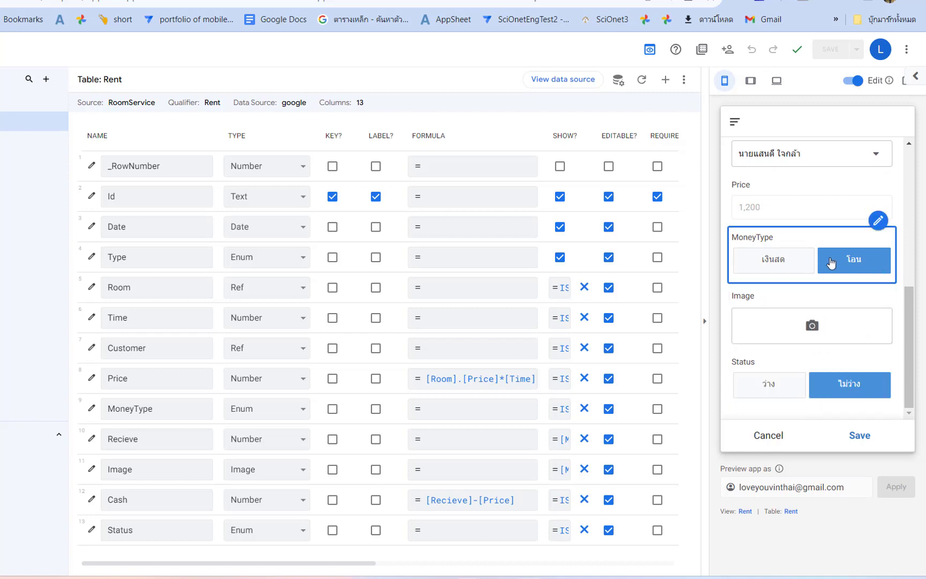
{"action": "left_click", "coordinate": [860, 435]}
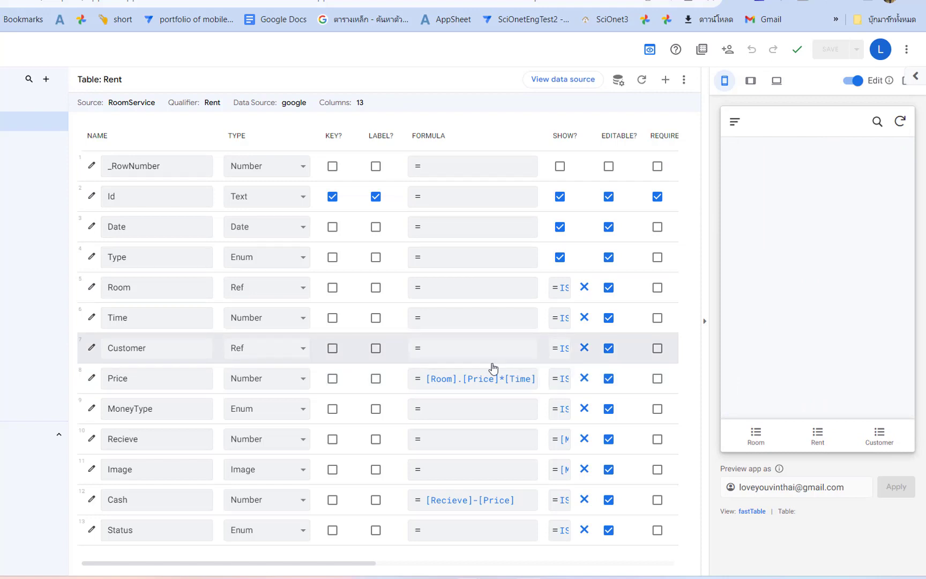
- Open a blank Rent form and cancel it, then review the Rent table's Room column settings and close them
{"action": "left_click", "coordinate": [817, 437]}
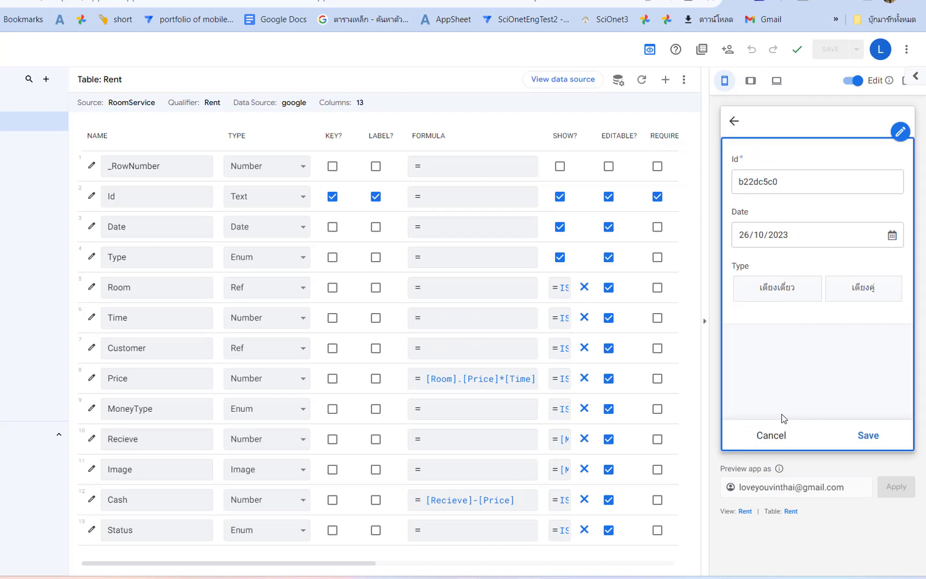
{"action": "left_click", "coordinate": [771, 435]}
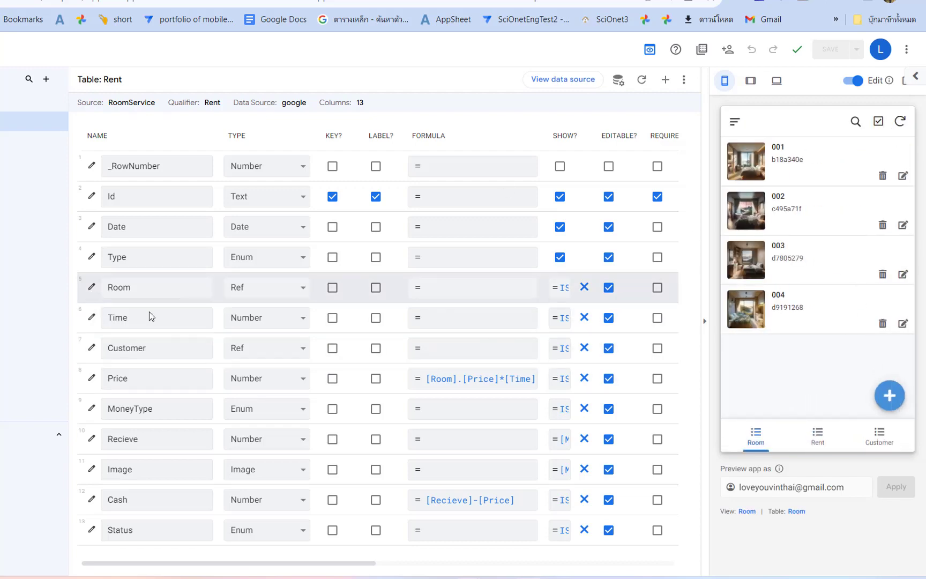
{"action": "left_click", "coordinate": [149, 290]}
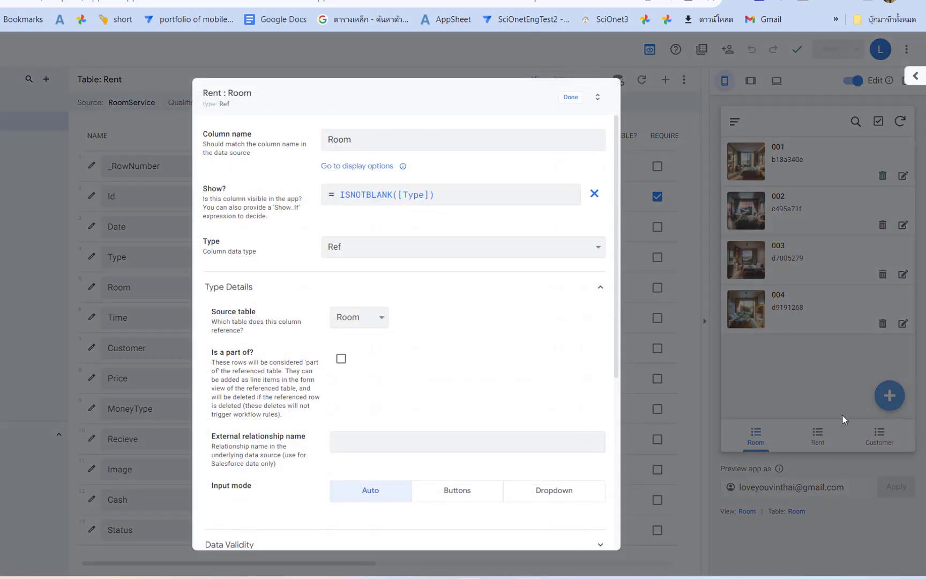
{"action": "left_click", "coordinate": [569, 97]}
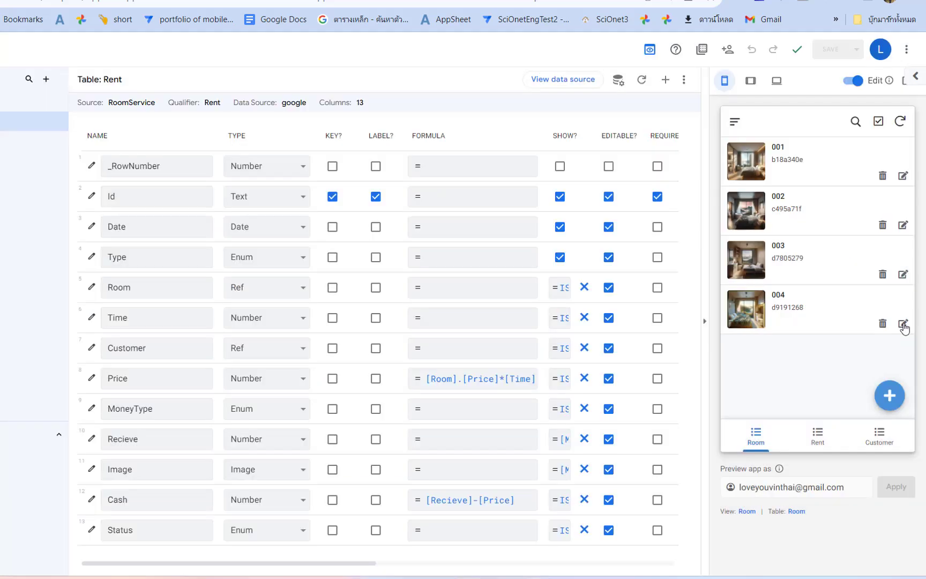
- Start a new Rent entry in the preview, choose เตียงเดี่ยว as the Type, and list the selectable rooms
{"action": "left_click", "coordinate": [818, 440]}
{"action": "left_click", "coordinate": [777, 290]}
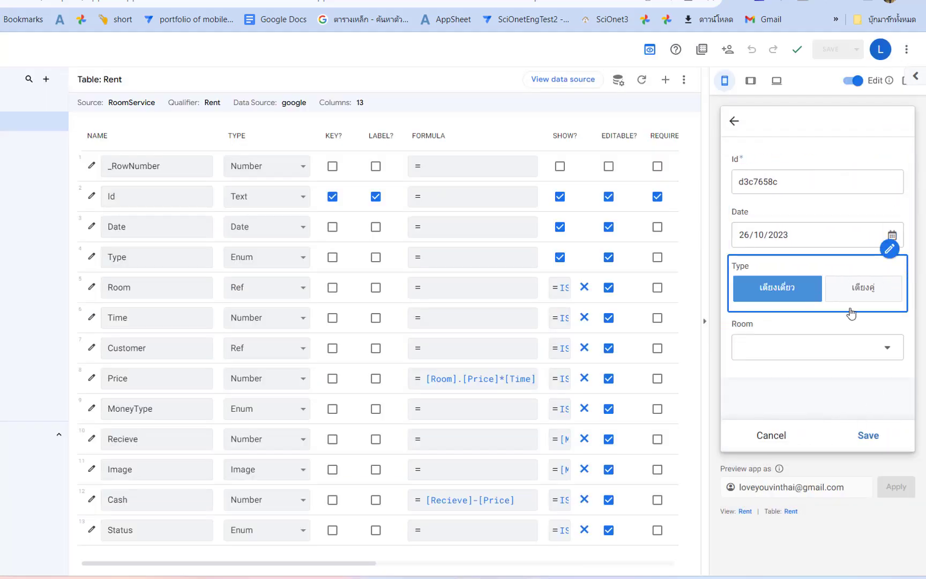
{"action": "left_click", "coordinate": [843, 345]}
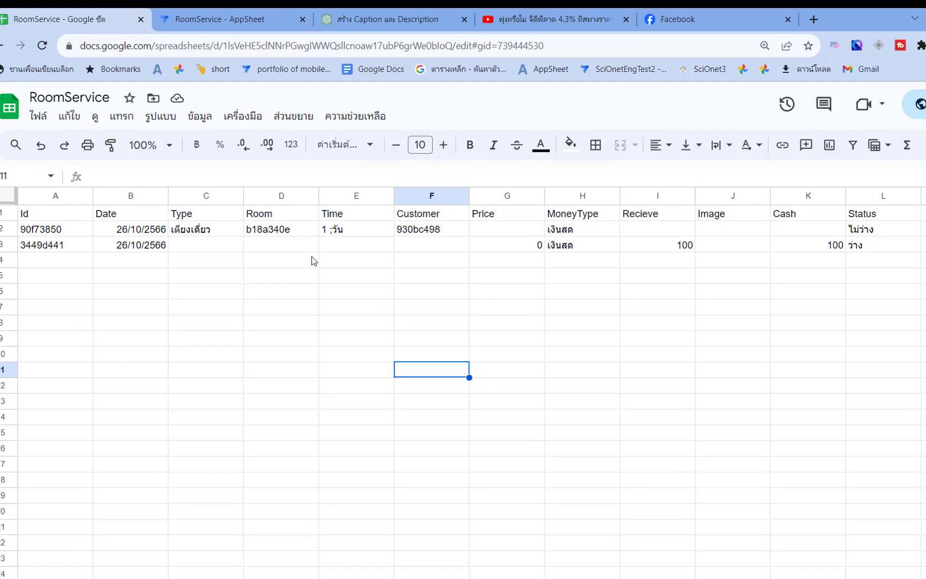
- Switch to the RoomService spreadsheet in Google Sheets and examine the saved rentals' Id and Status values in the Rent sheet
{"action": "left_click", "coordinate": [277, 412]}
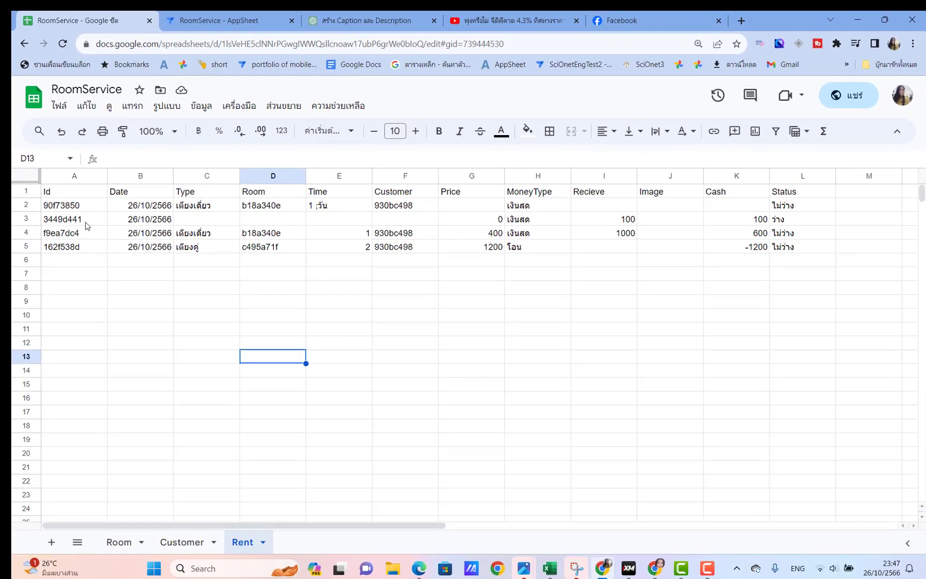
{"action": "left_click", "coordinate": [86, 248]}
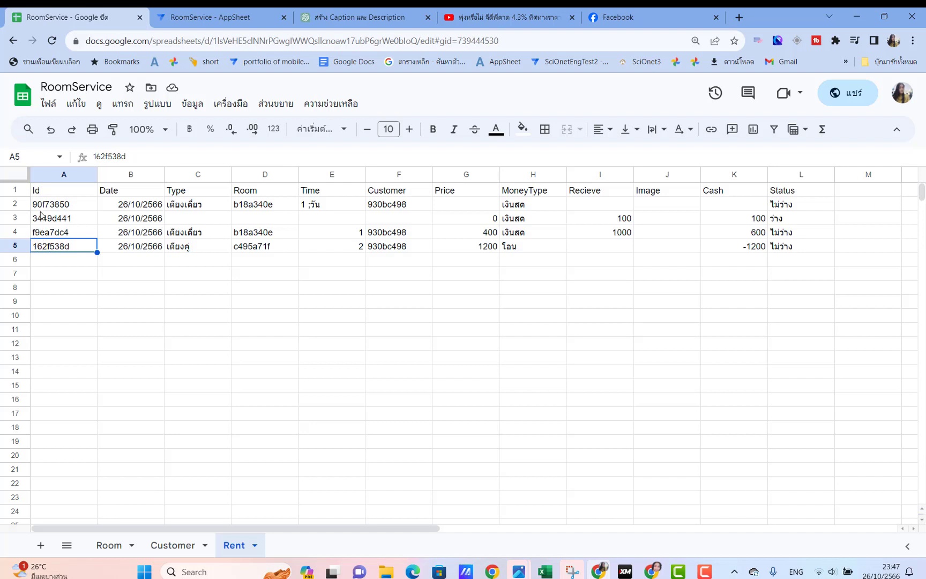
{"action": "left_click", "coordinate": [782, 221]}
{"action": "left_click", "coordinate": [791, 204]}
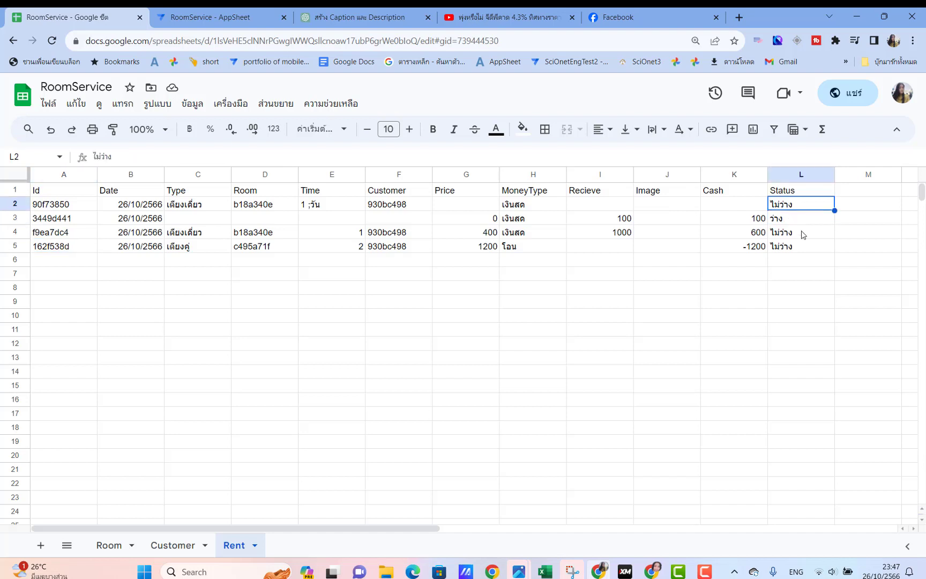
{"action": "left_click", "coordinate": [801, 234]}
{"action": "left_click", "coordinate": [793, 248]}
{"action": "left_click", "coordinate": [793, 234]}
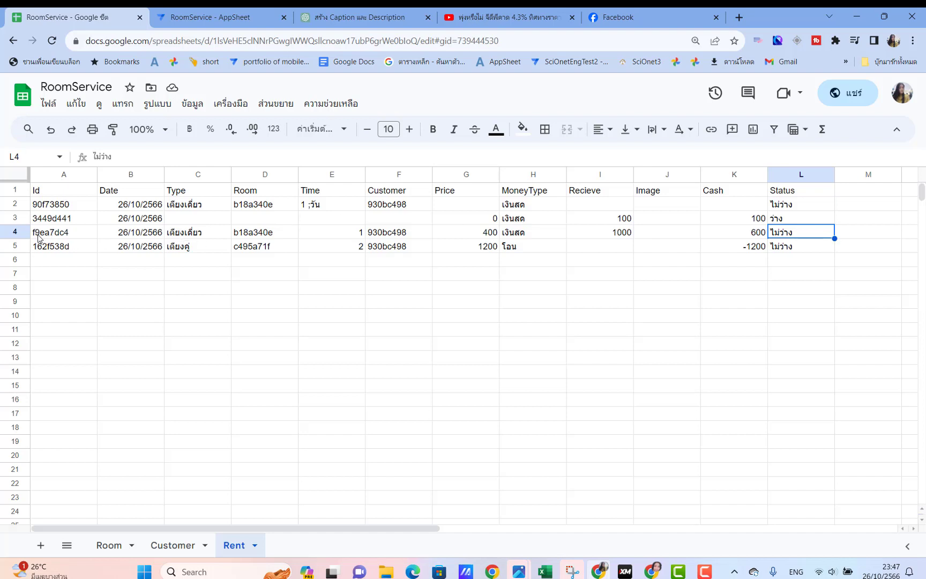
- Compare the room ID in row 4 of the Rent sheet with the Room sheet's IDs, and check that rental's Status
{"action": "left_click", "coordinate": [108, 545]}
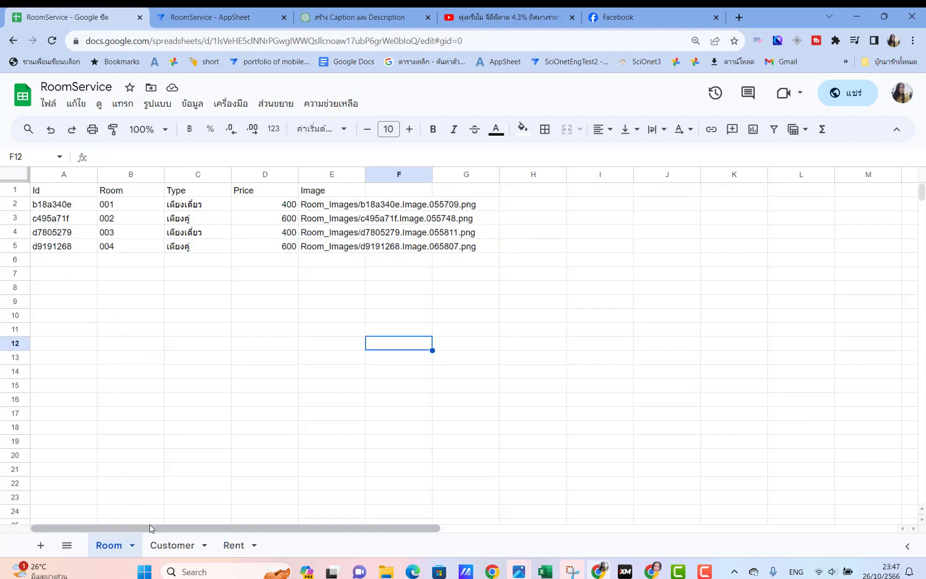
{"action": "left_click", "coordinate": [224, 545]}
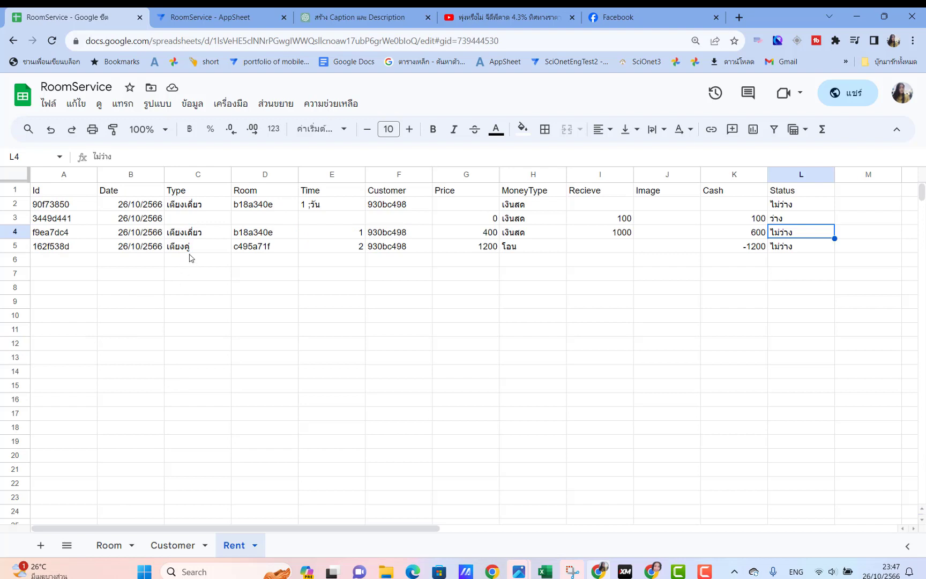
{"action": "left_click", "coordinate": [241, 237]}
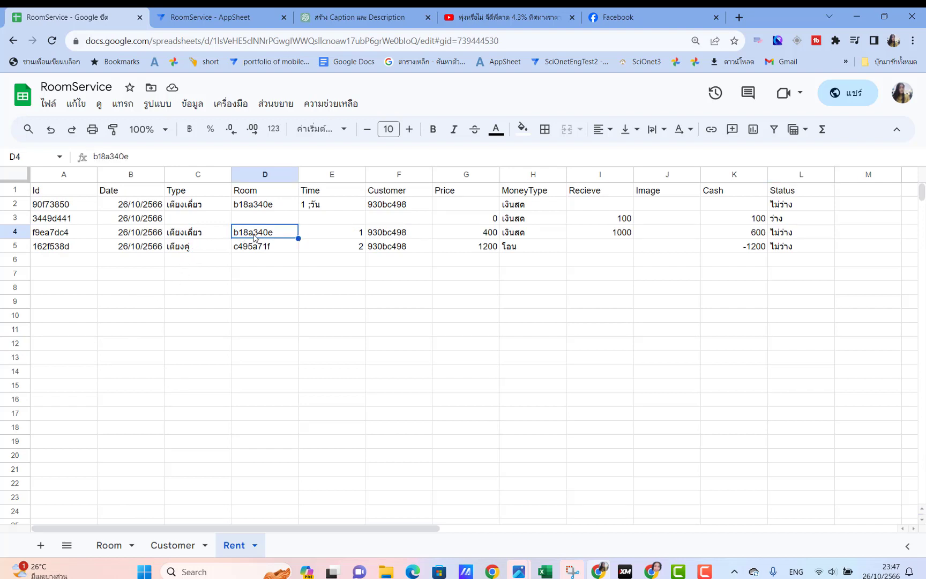
{"action": "left_click", "coordinate": [109, 545]}
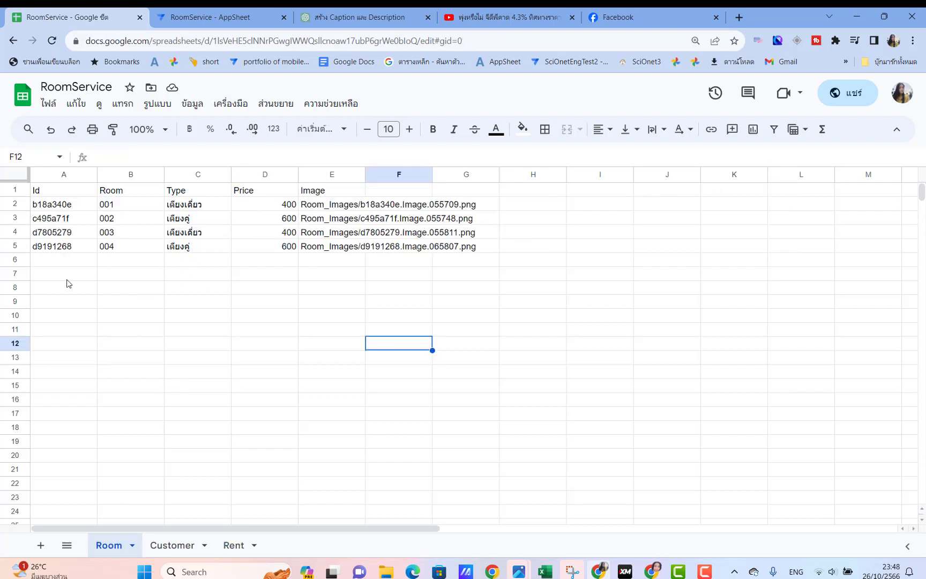
{"action": "left_click", "coordinate": [57, 208]}
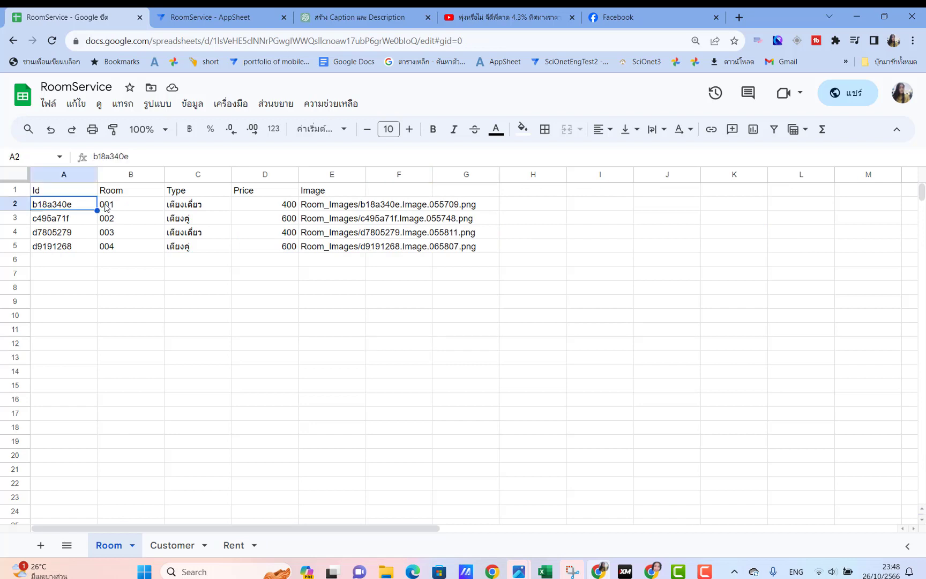
{"action": "left_click", "coordinate": [106, 207]}
{"action": "left_click", "coordinate": [234, 545]}
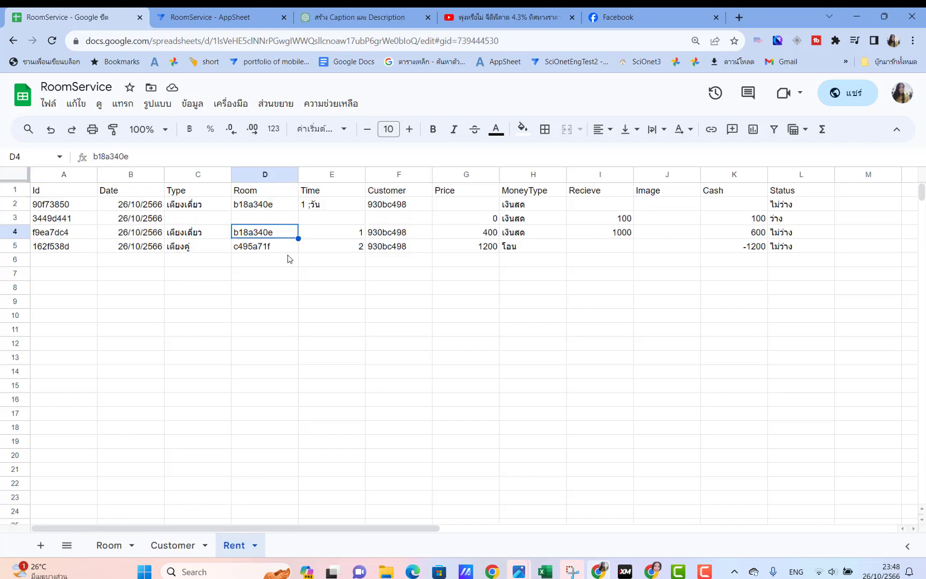
{"action": "left_click", "coordinate": [801, 231]}
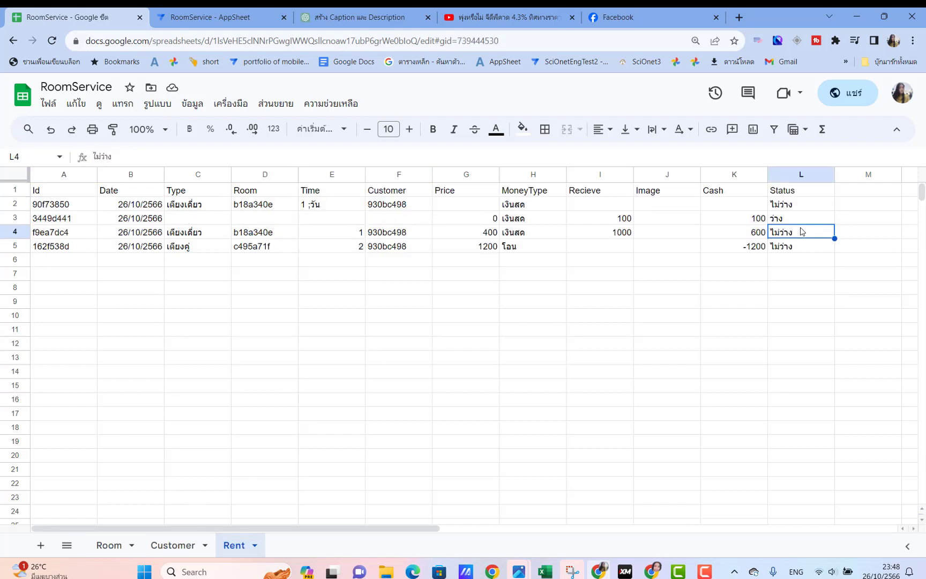
- Switch back to AppSheet and check which rooms the Rent form offers for เตียงเดี่ยว, without selecting any
{"action": "left_click", "coordinate": [264, 12]}
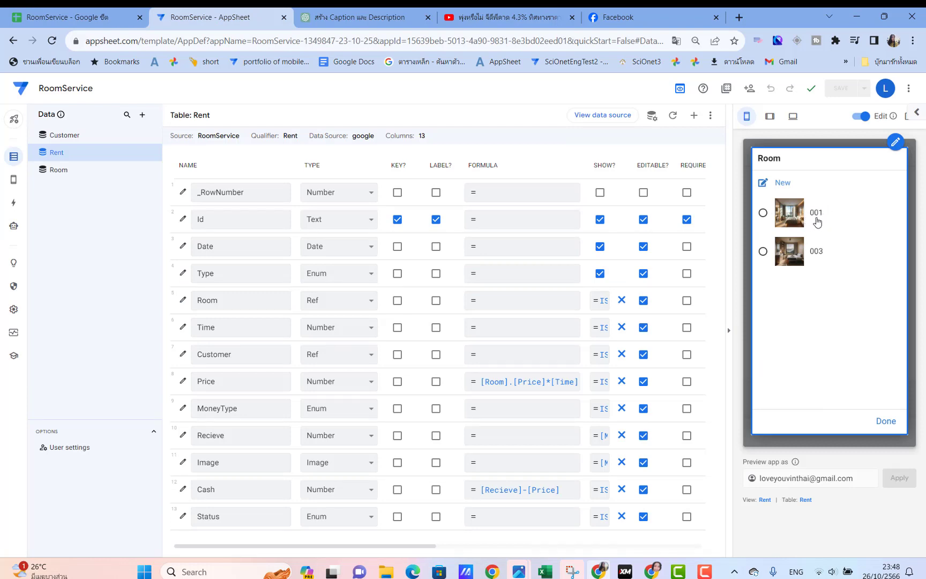
{"action": "left_click", "coordinate": [884, 420]}
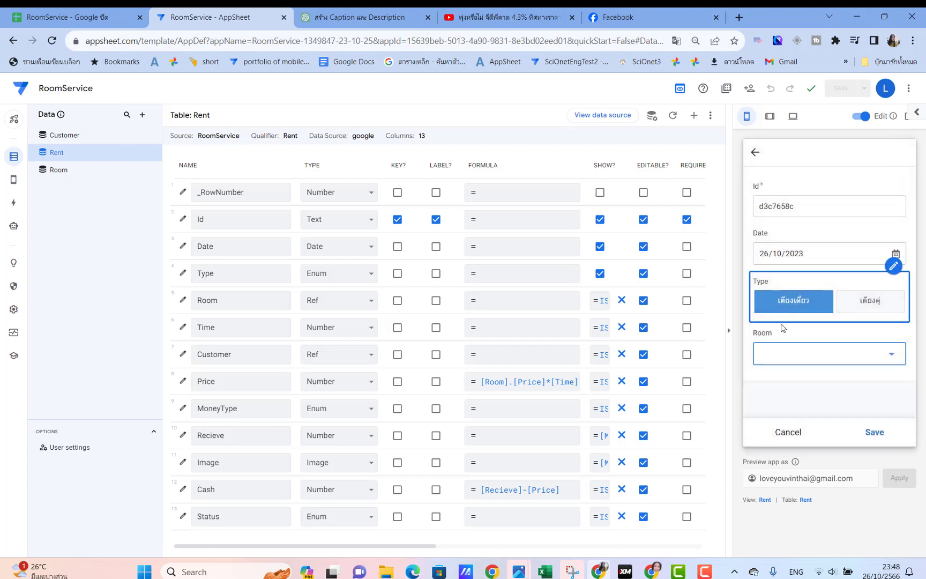
{"action": "left_click", "coordinate": [777, 360]}
{"action": "left_click", "coordinate": [884, 421]}
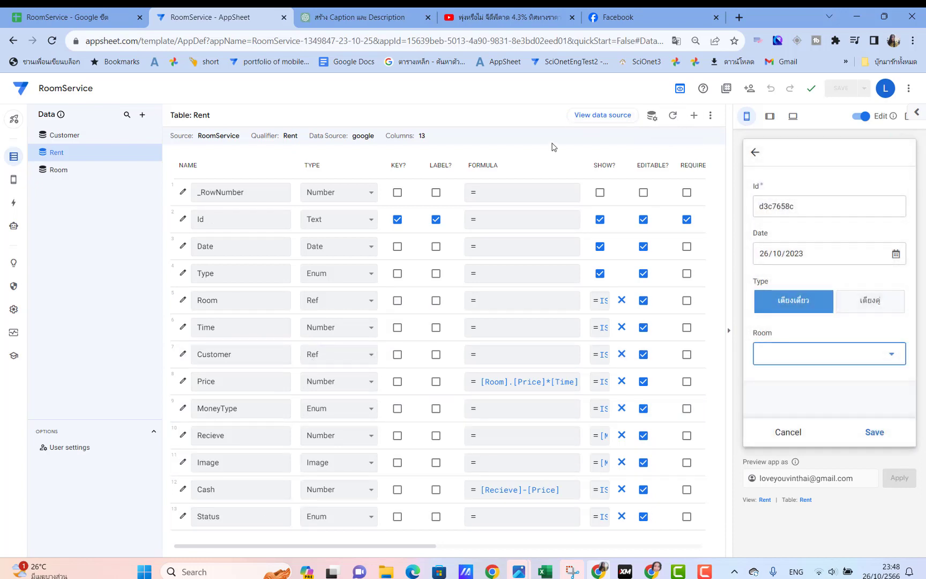
- Add a virtual column named CheckRoom to the Rent table
{"action": "left_click", "coordinate": [694, 116]}
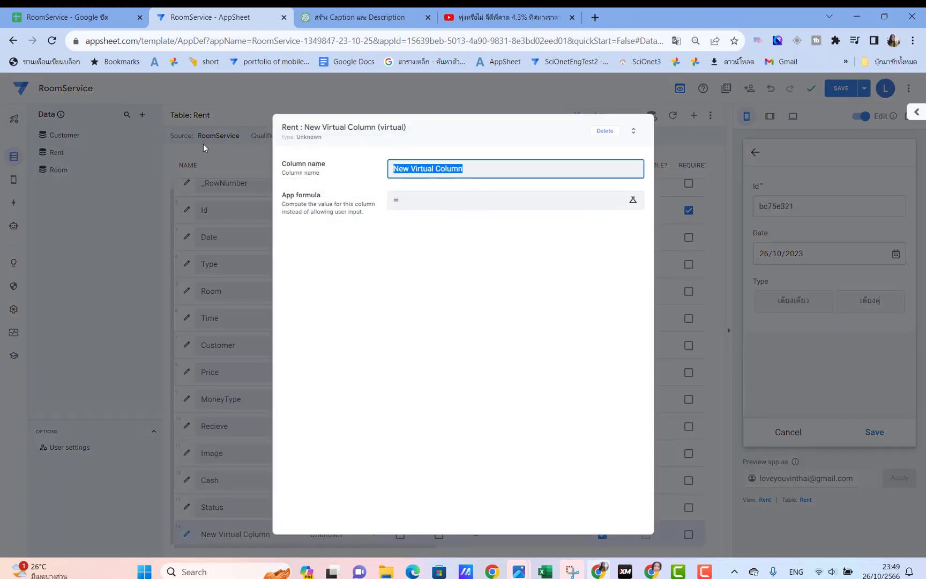
{"action": "key", "text": "BackSpace"}
{"action": "type", "text": "CheckRoom"}
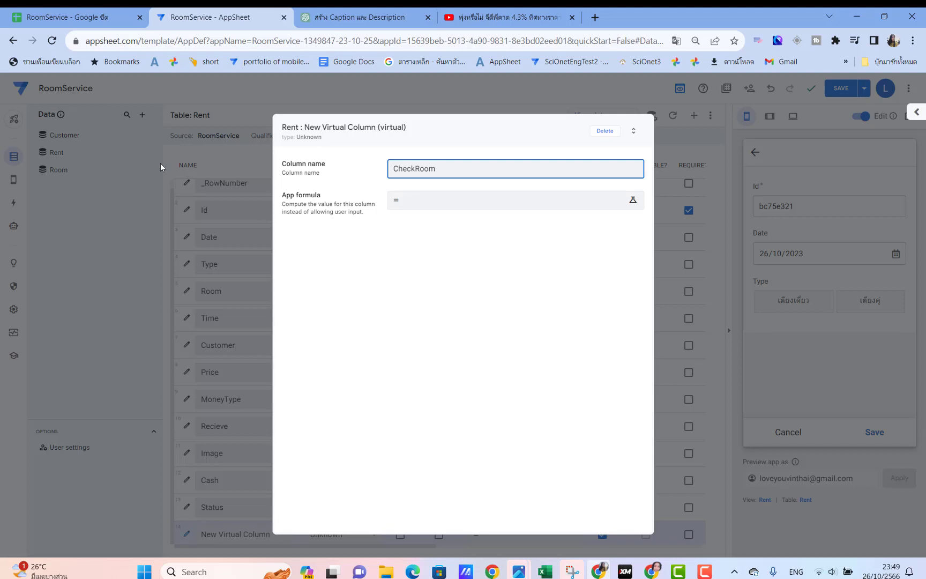
- Start the CheckRoom column's app formula as a SELECT over the Rent table's Room column, Rent[Room]
{"action": "key", "text": "Tab"}
{"action": "type", "text": "S"}
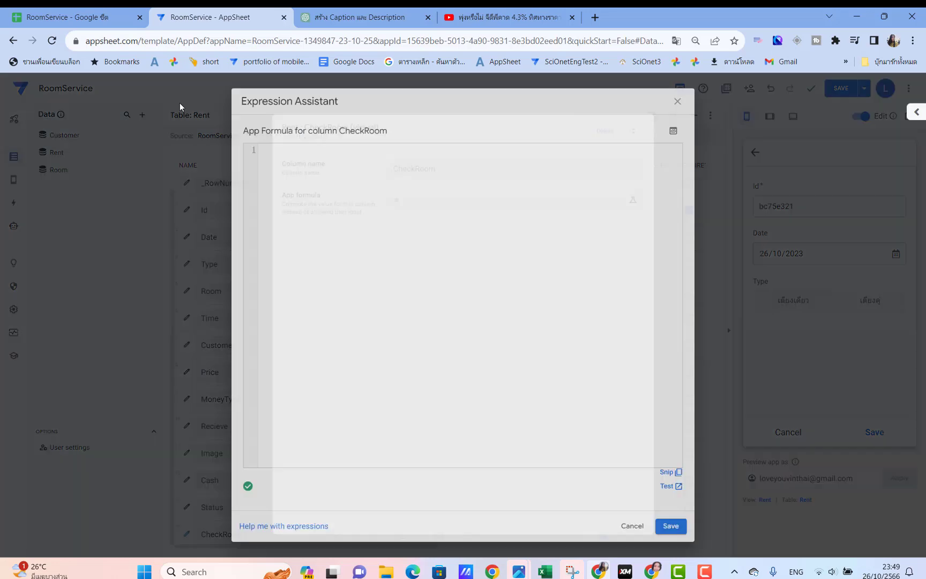
{"action": "type", "text": "ele"}
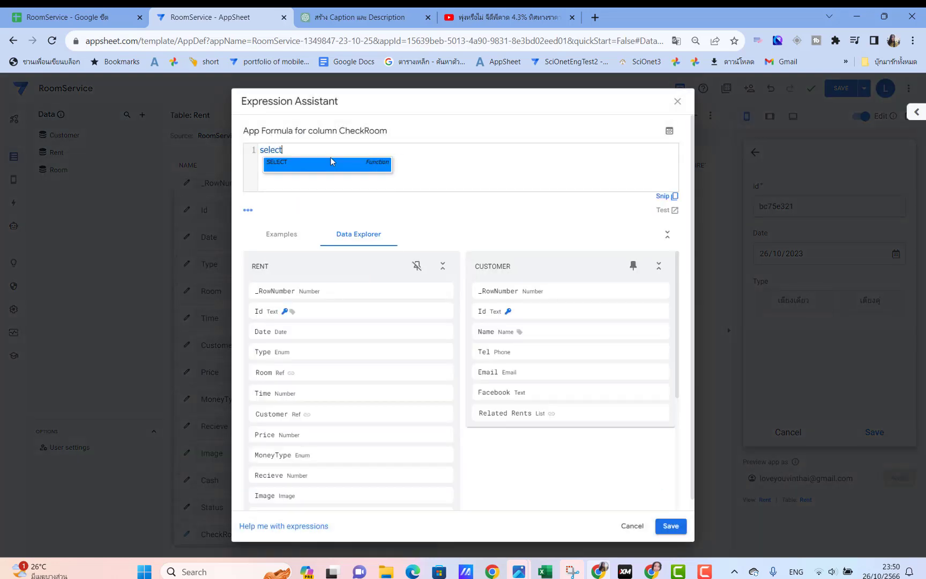
{"action": "type", "text": "ct"}
{"action": "left_click", "coordinate": [328, 166]}
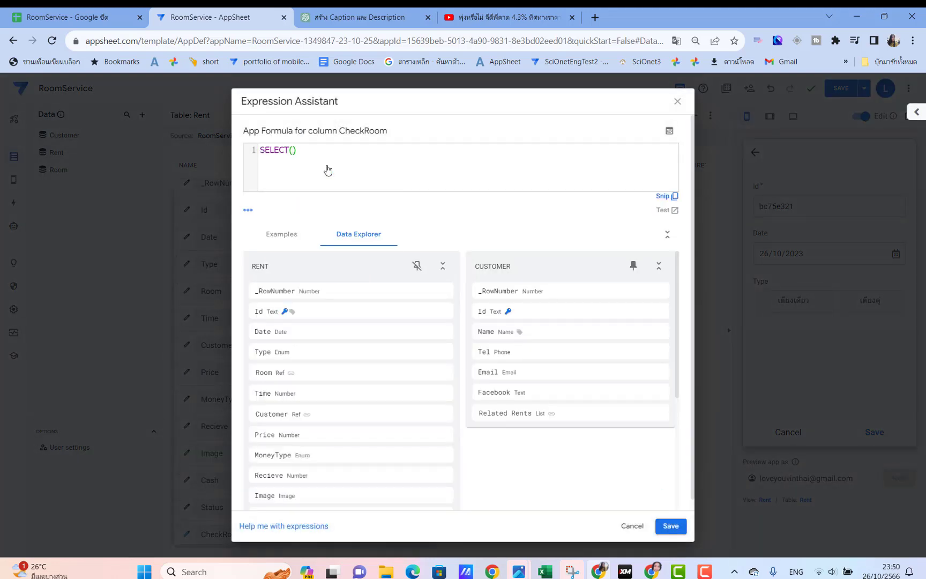
{"action": "type", "text": "rent"}
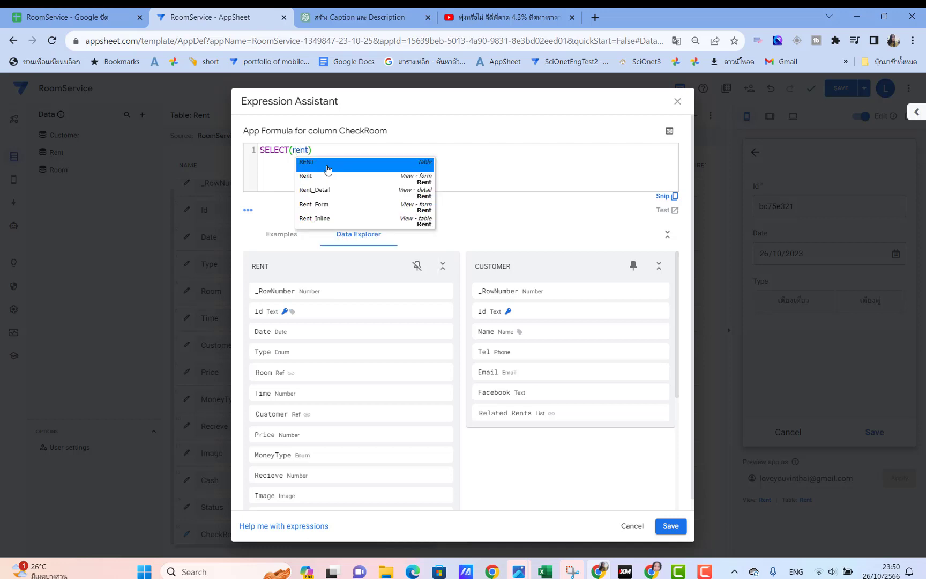
{"action": "left_click", "coordinate": [328, 166]}
{"action": "type", "text": "[room"}
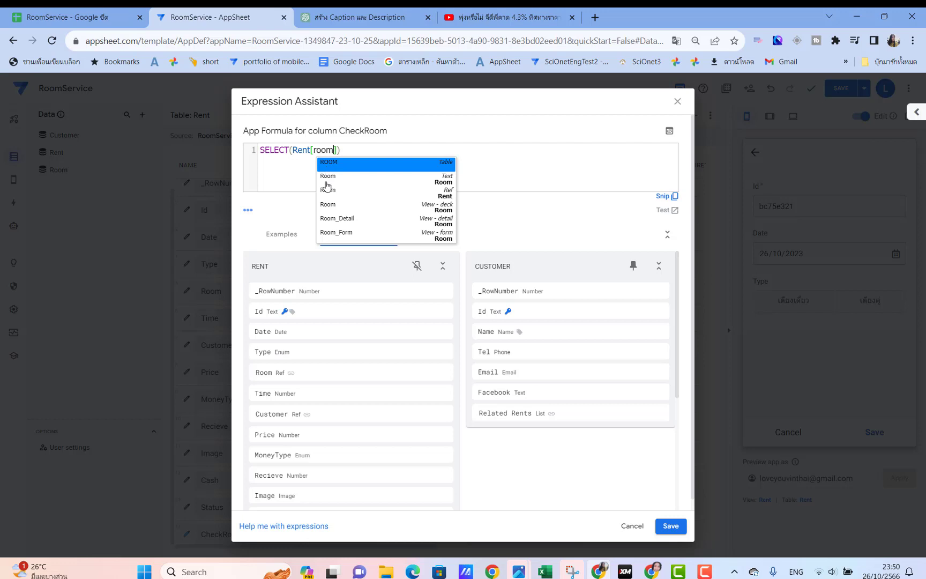
{"action": "left_click", "coordinate": [328, 181]}
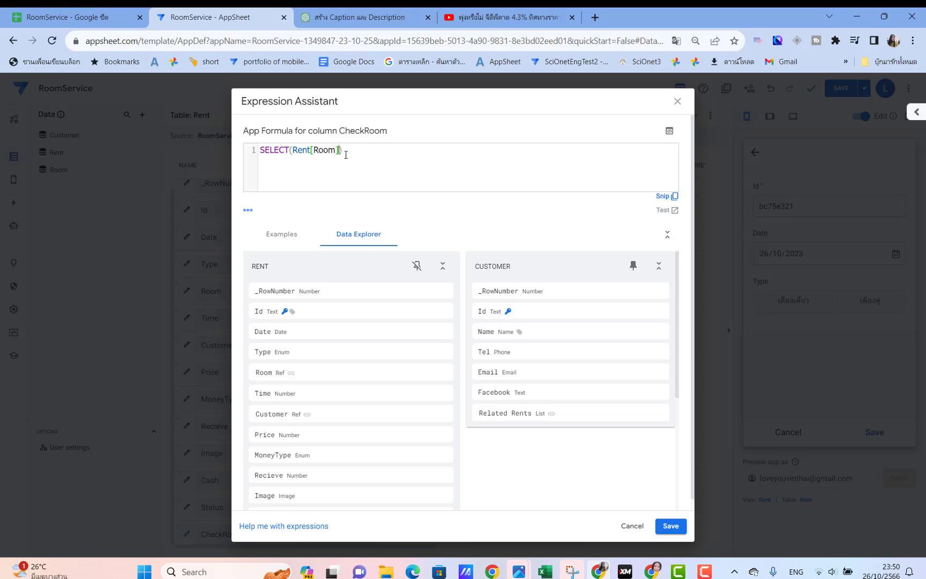
- Complete the CheckRoom formula with the condition [Status]="ไม่ว่าง" so it selects only occupied rooms
{"action": "type", "text": ",["}
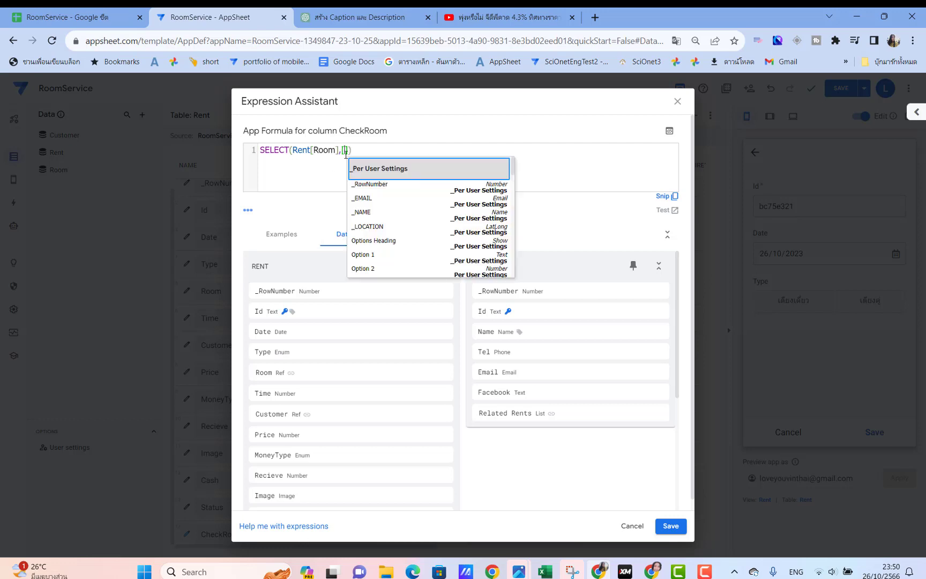
{"action": "type", "text": "st"}
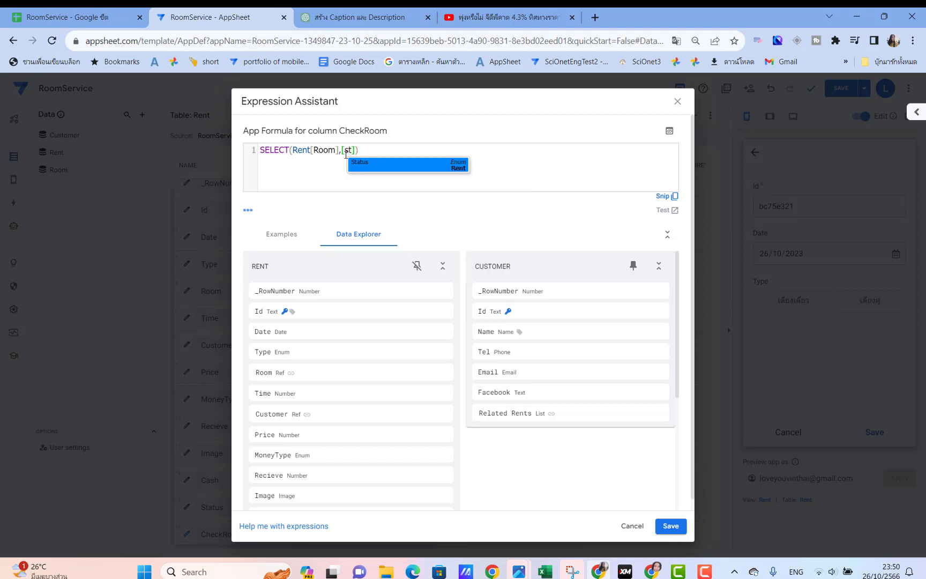
{"action": "left_click", "coordinate": [371, 164]}
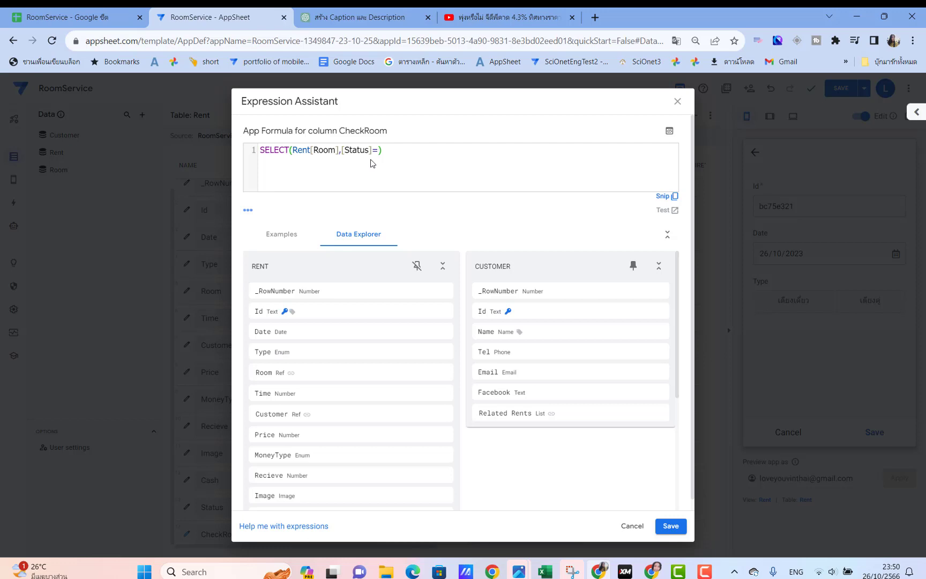
{"action": "type", "text": "="}
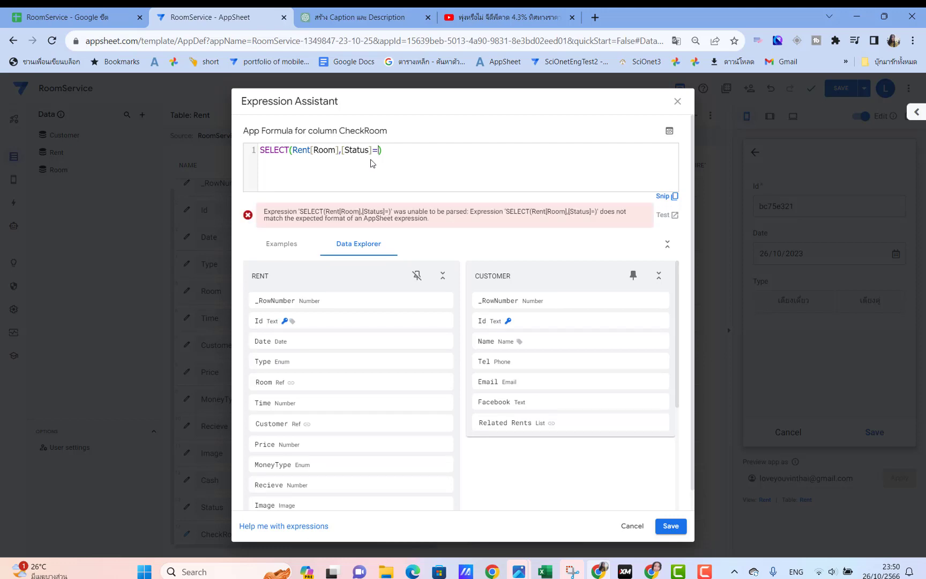
{"action": "type", "text": "\""}
{"action": "type", "text": "["}
{"action": "key", "text": "grave"}
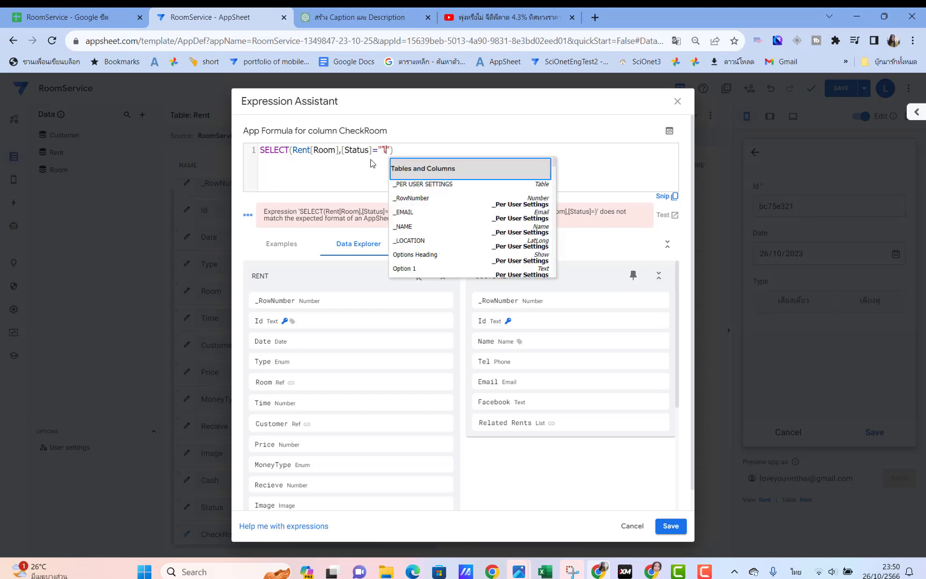
{"action": "type", "text": "ม่ว่าง"}
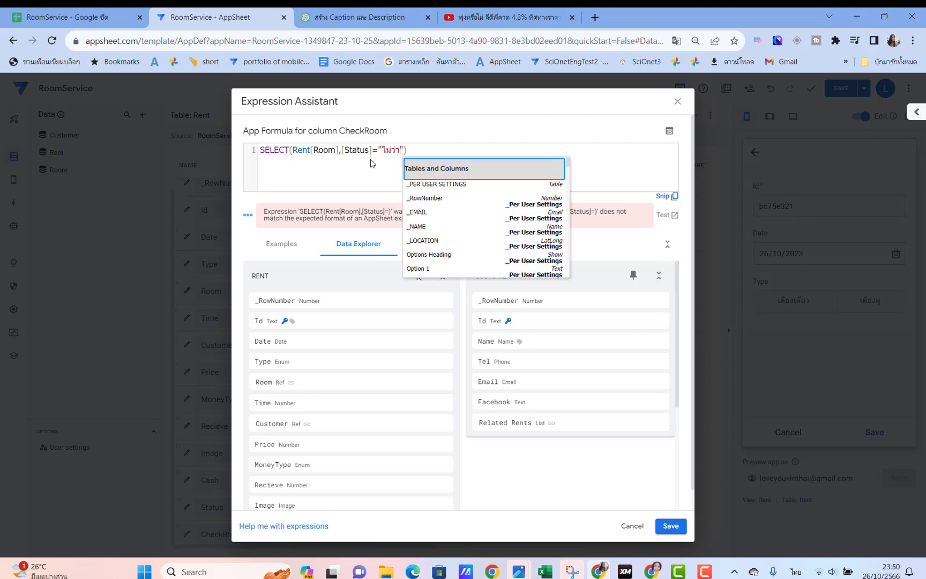
{"action": "left_click", "coordinate": [435, 145]}
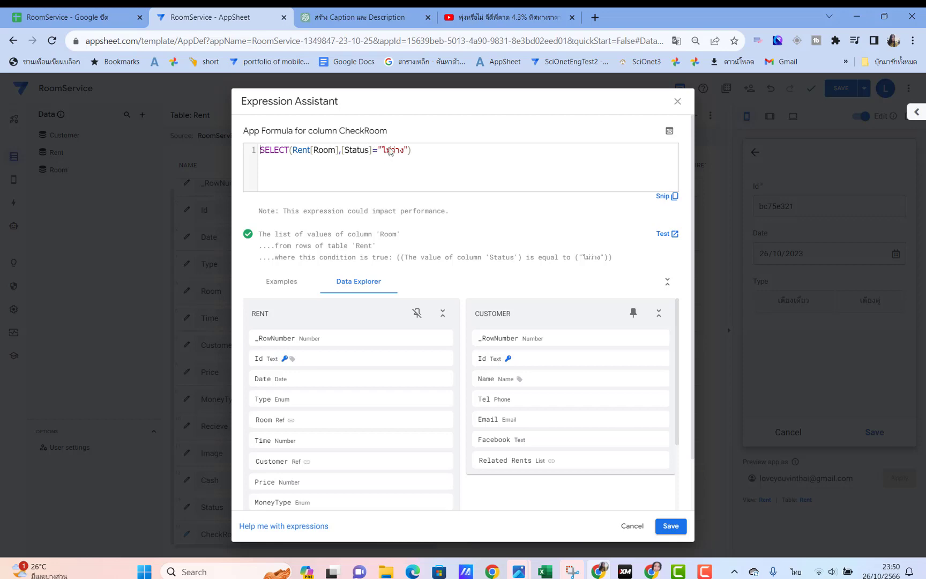
- Apply the CheckRoom formula and save the app, rechecking the virtual column's definition
{"action": "left_click", "coordinate": [671, 526]}
{"action": "left_click", "coordinate": [606, 135]}
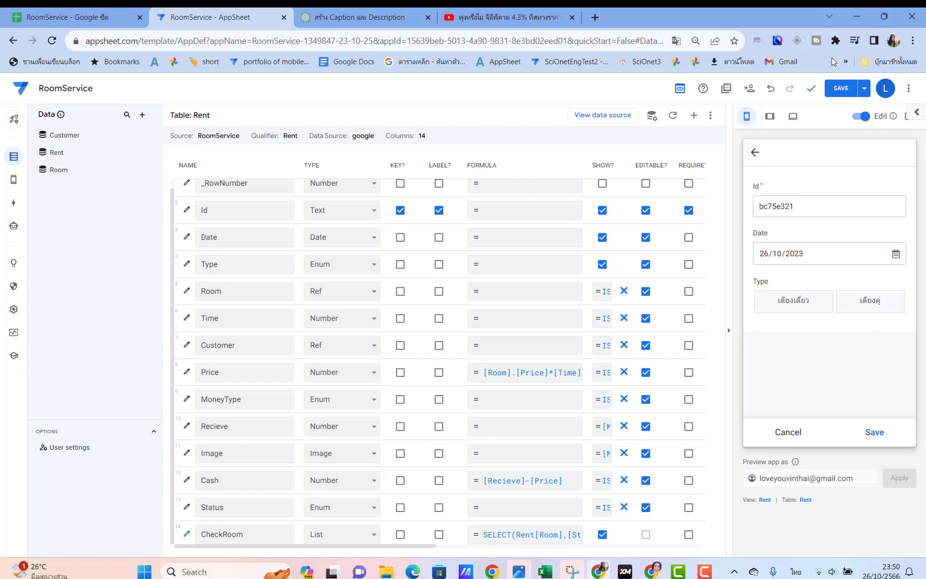
{"action": "left_click", "coordinate": [853, 87]}
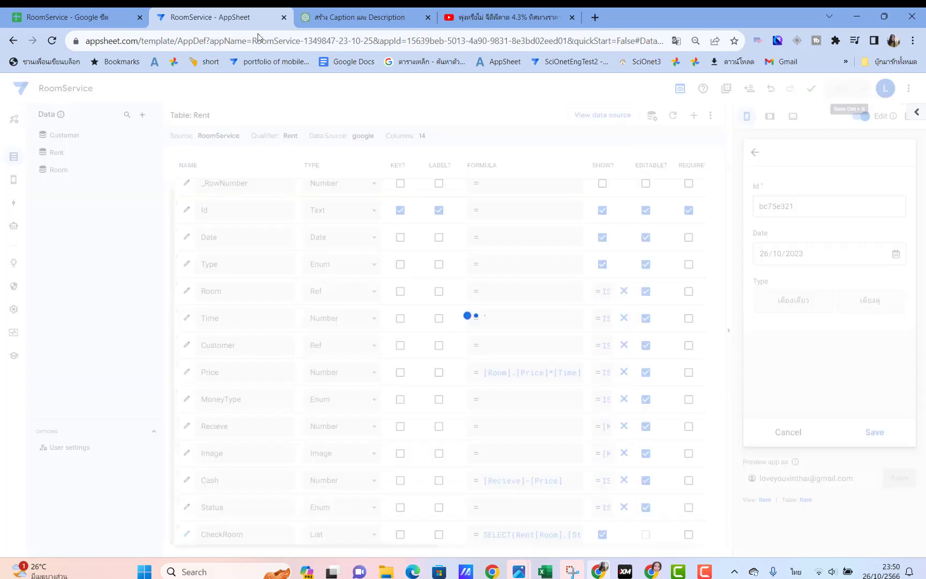
{"action": "left_click", "coordinate": [462, 521]}
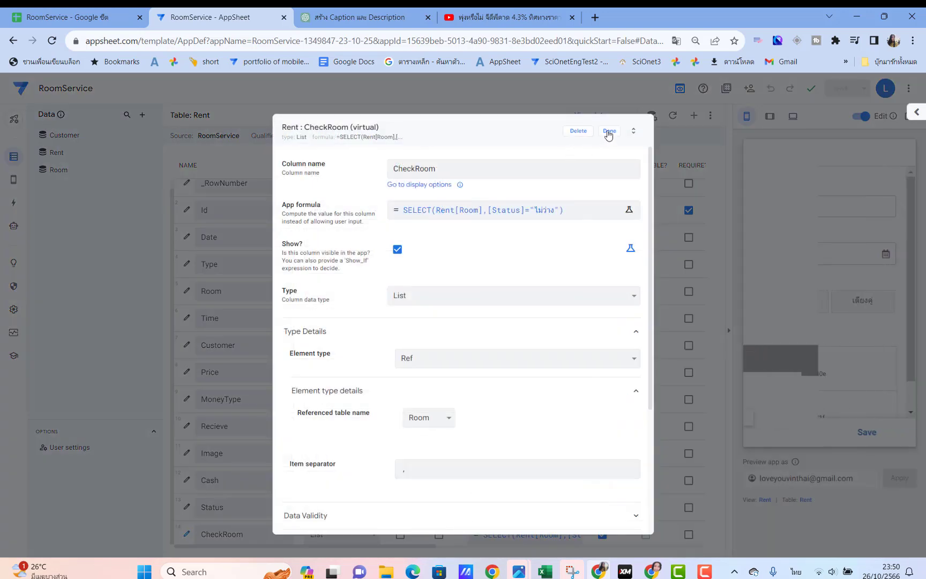
{"action": "left_click", "coordinate": [608, 132]}
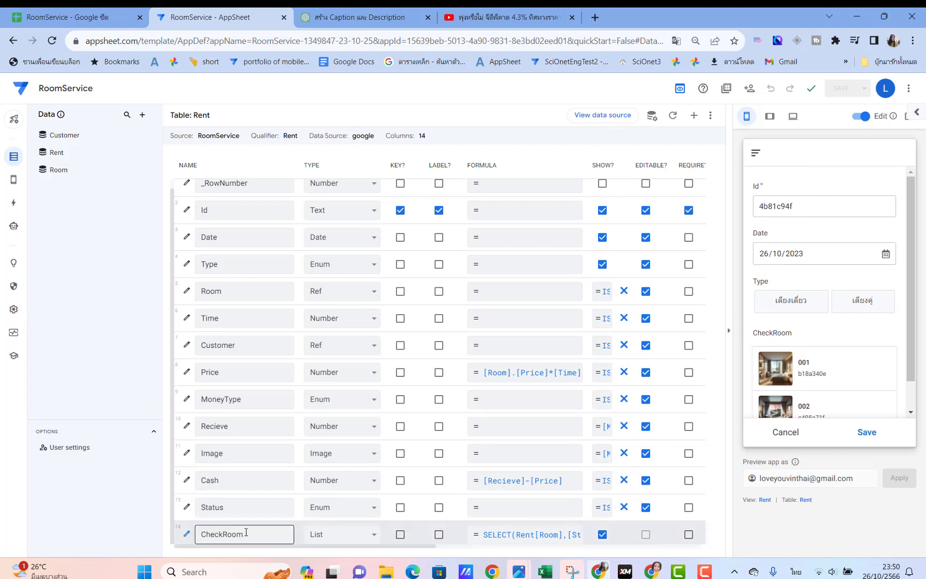
- Append -[CheckRoom] to the Valid If formula of the Rent table's Room column and save the app
{"action": "left_click", "coordinate": [182, 292]}
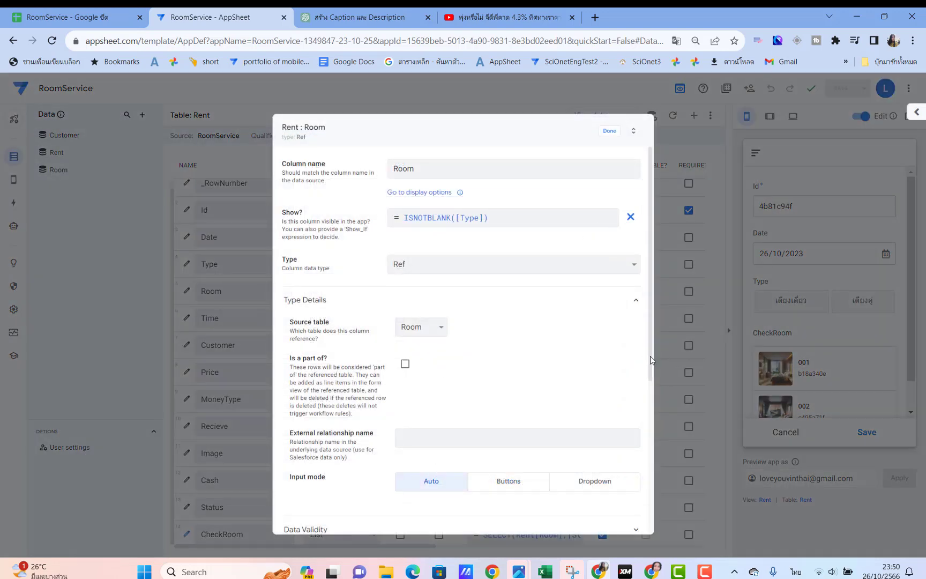
{"action": "left_click_drag", "start_coordinate": [650, 356], "coordinate": [633, 492]}
{"action": "left_click", "coordinate": [330, 309]}
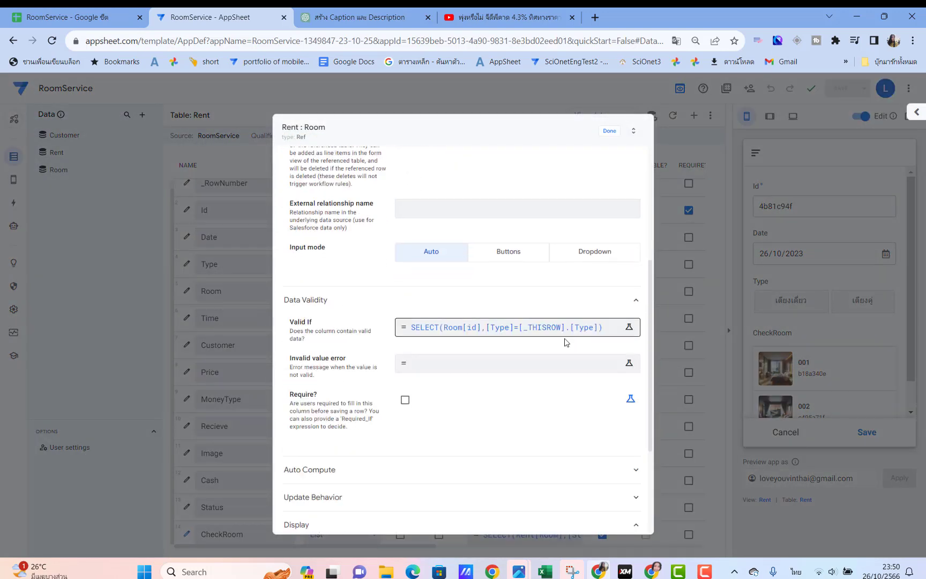
{"action": "left_click", "coordinate": [527, 330]}
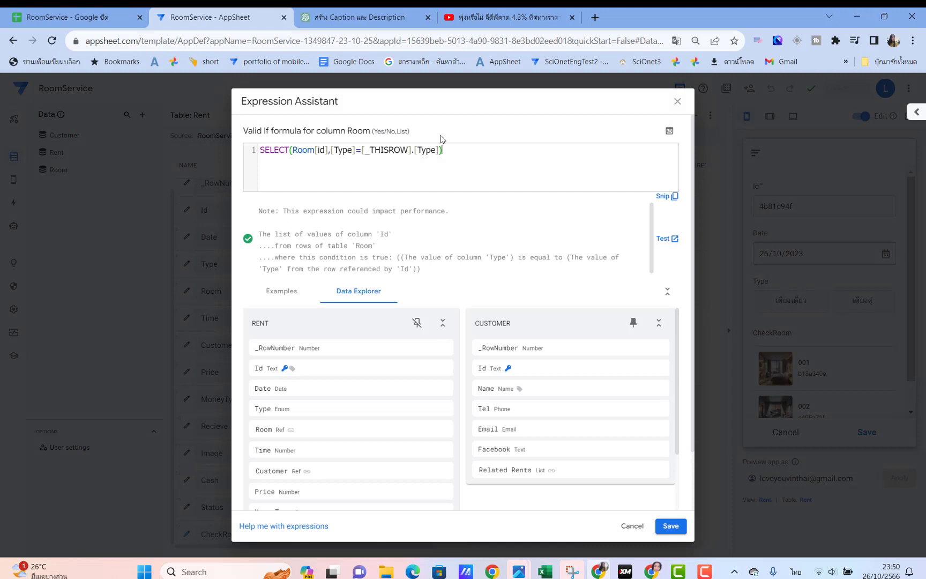
{"action": "type", "text": "ข"}
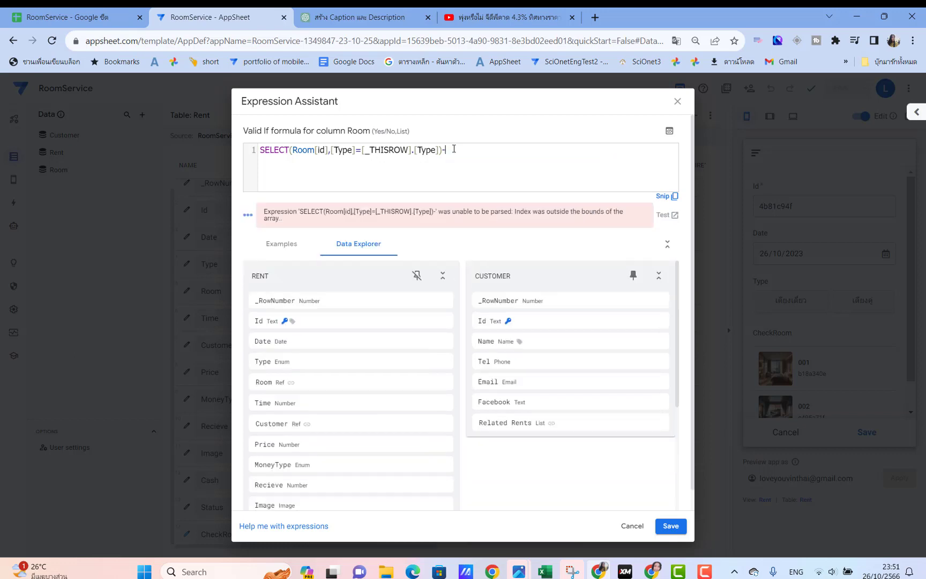
{"action": "type", "text": "[ch"}
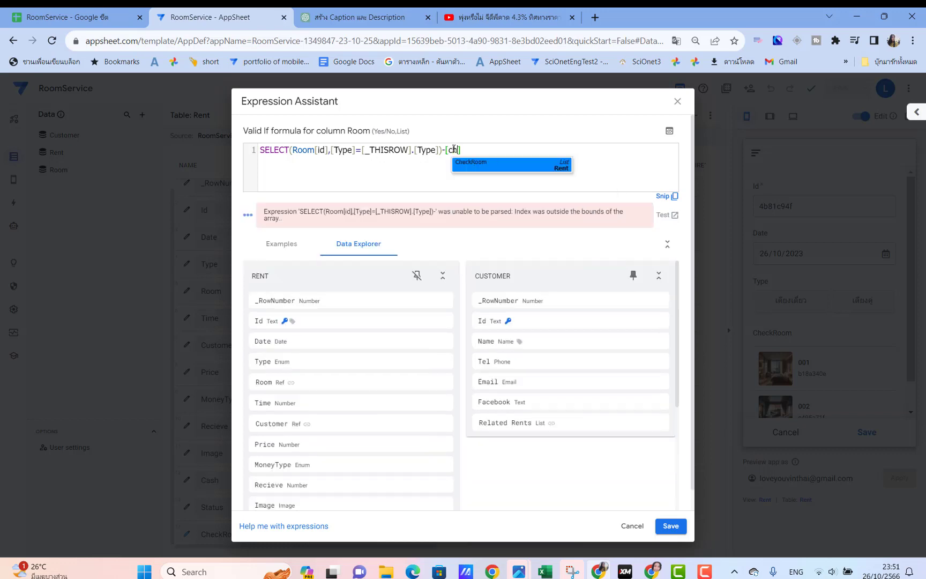
{"action": "left_click", "coordinate": [478, 162]}
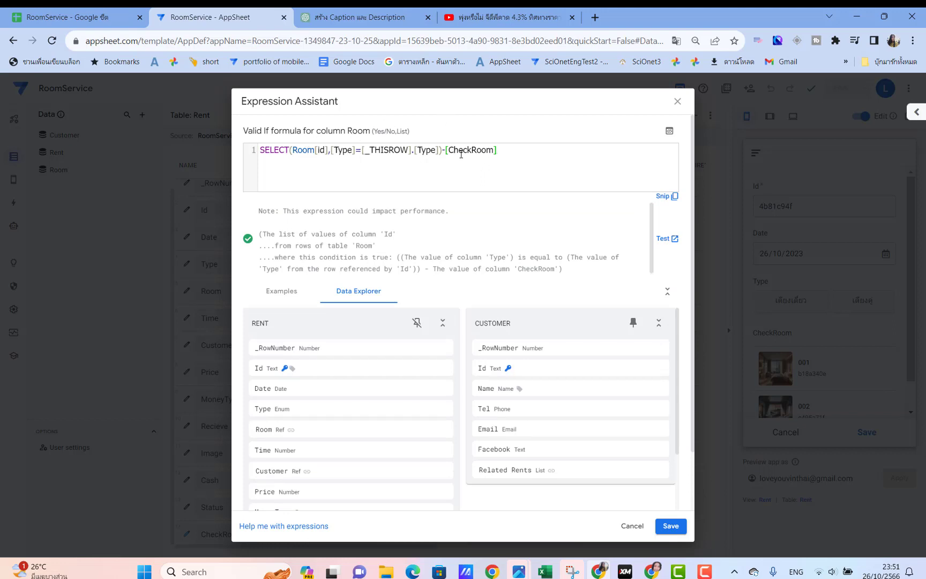
{"action": "left_click", "coordinate": [670, 525]}
{"action": "left_click", "coordinate": [609, 131]}
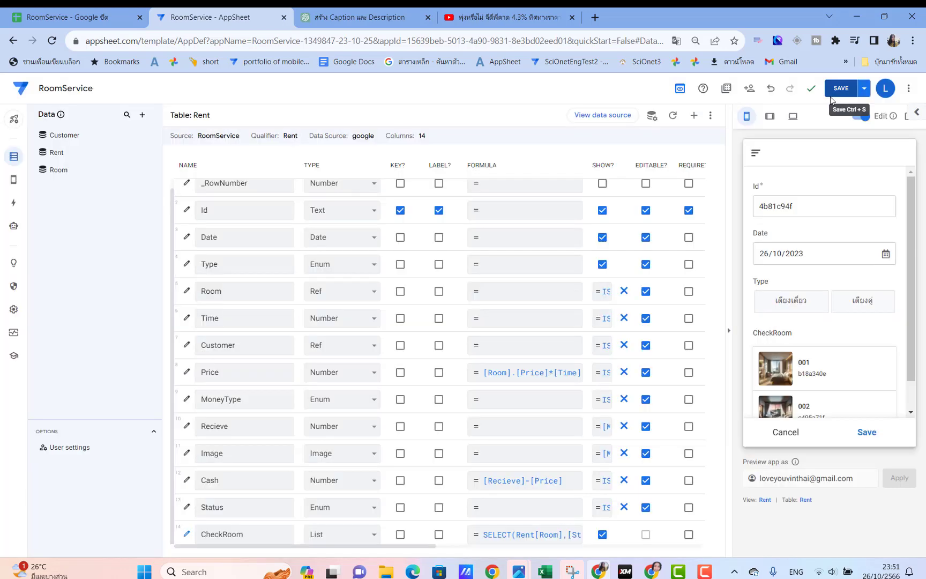
{"action": "left_click", "coordinate": [841, 88]}
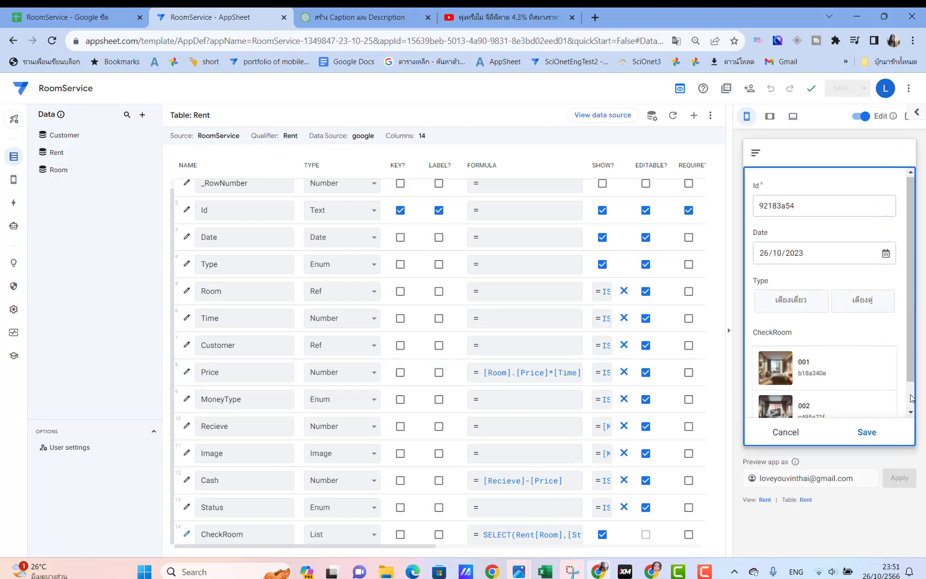
- Examine the rooms listed under CheckRoom in the previewed Rent form, cancel it and open a new Rent form
{"action": "scroll", "coordinate": [836, 365], "scroll_direction": "down", "scroll_amount": 1}
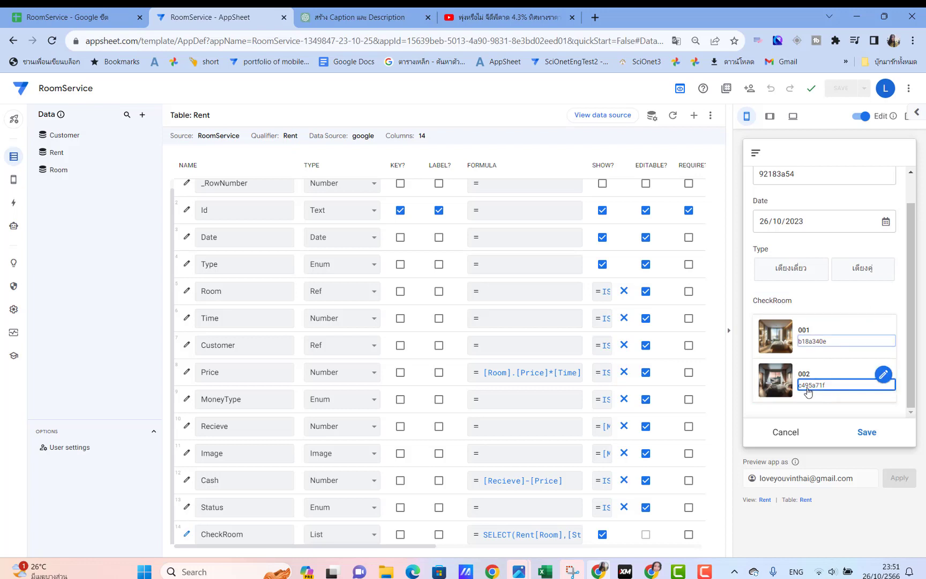
{"action": "left_click", "coordinate": [787, 432]}
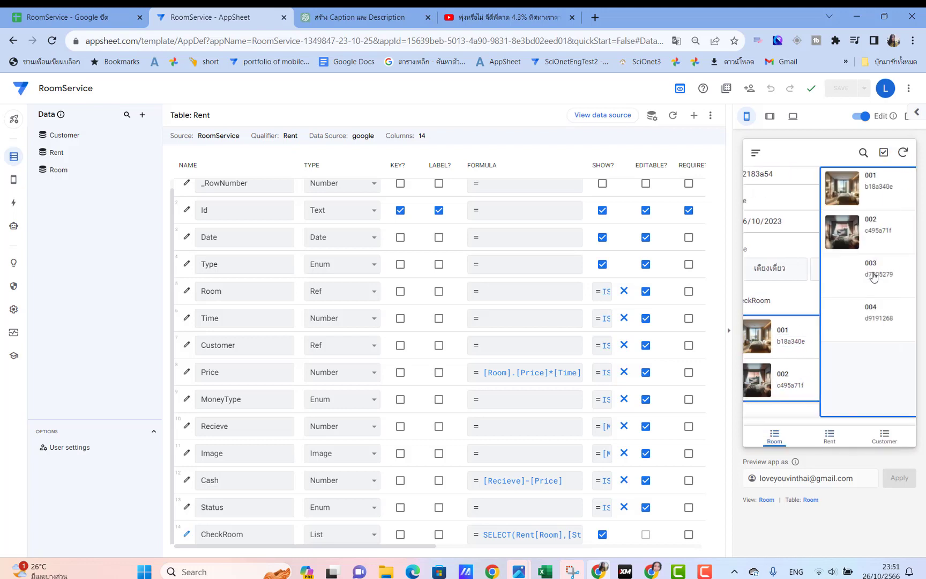
{"action": "left_click", "coordinate": [829, 432]}
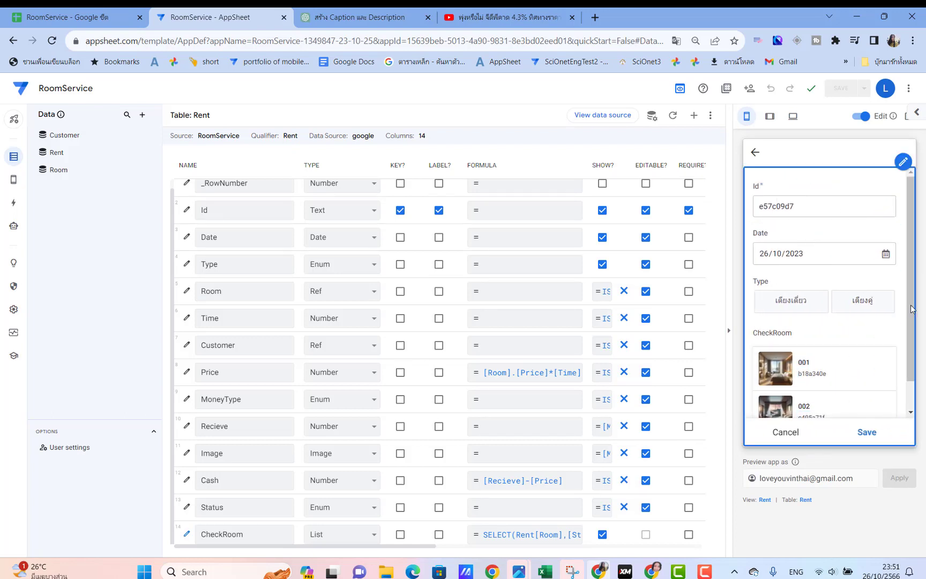
- Check which rooms the Rent form offers for เตียงเดี่ยว and for เตียงคู่, without selecting any
{"action": "scroll", "coordinate": [876, 306], "scroll_direction": "down", "scroll_amount": 1}
{"action": "left_click", "coordinate": [798, 269]}
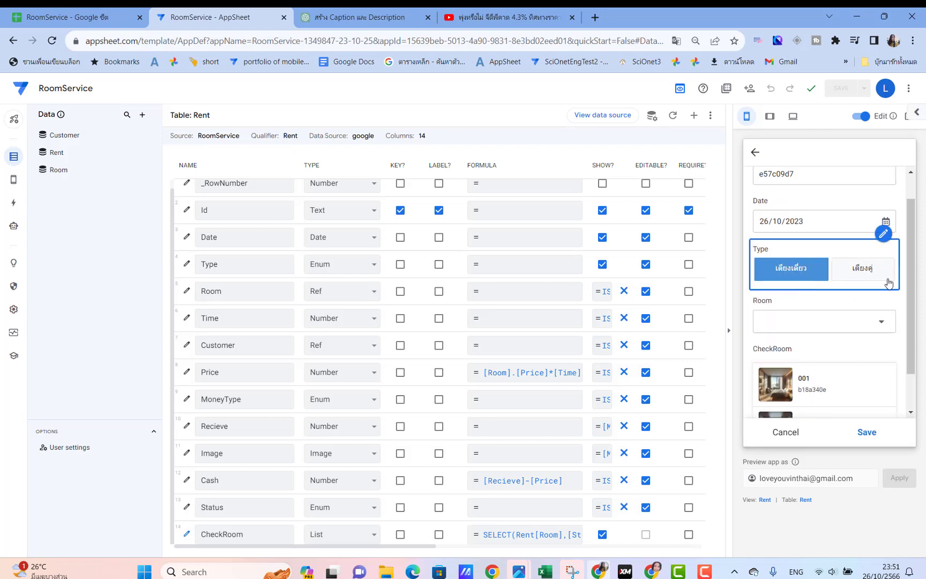
{"action": "left_click", "coordinate": [887, 325]}
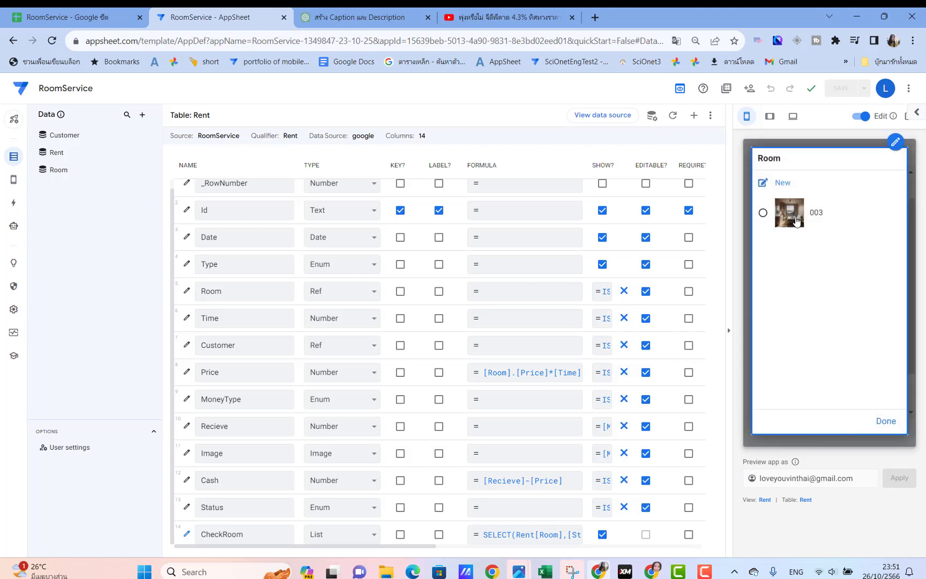
{"action": "left_click", "coordinate": [889, 423]}
{"action": "left_click", "coordinate": [871, 275]}
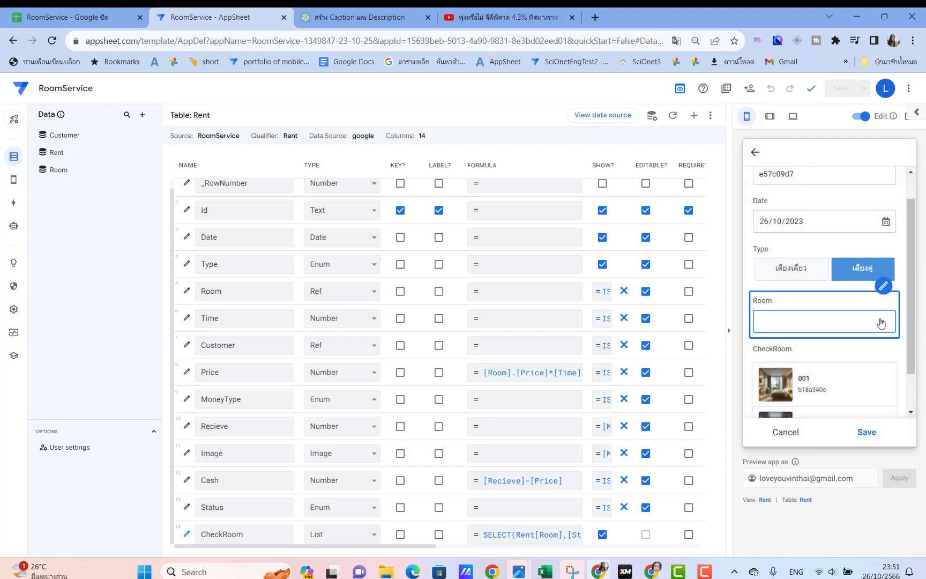
{"action": "left_click", "coordinate": [880, 320]}
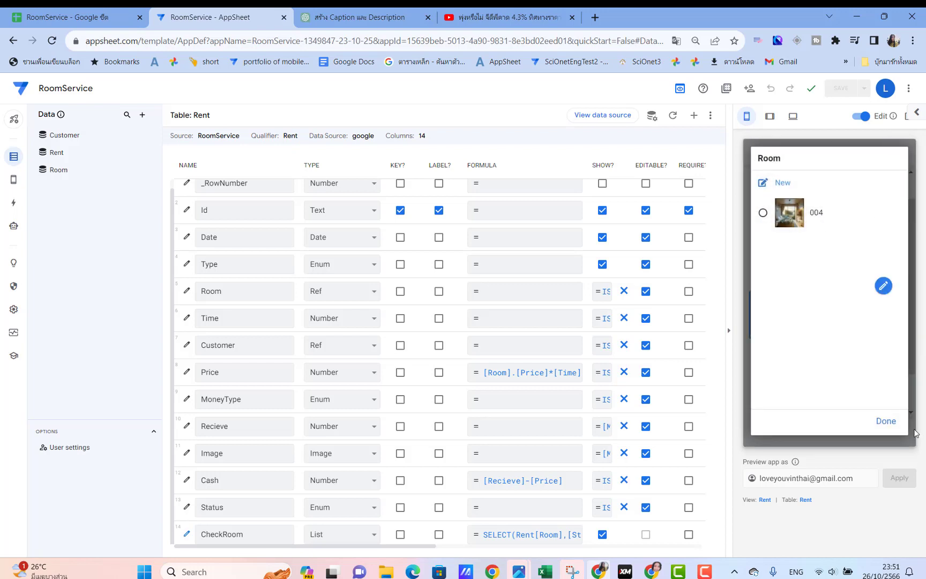
{"action": "left_click", "coordinate": [886, 421]}
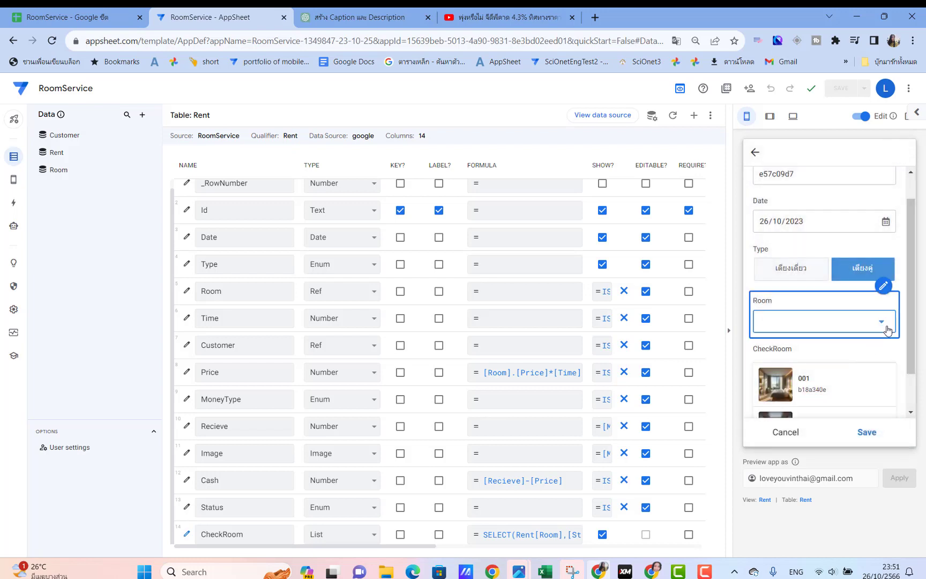
- Hide the CheckRoom column of the Rent table from the app
{"action": "scroll", "coordinate": [823, 384], "scroll_direction": "down", "scroll_amount": 1}
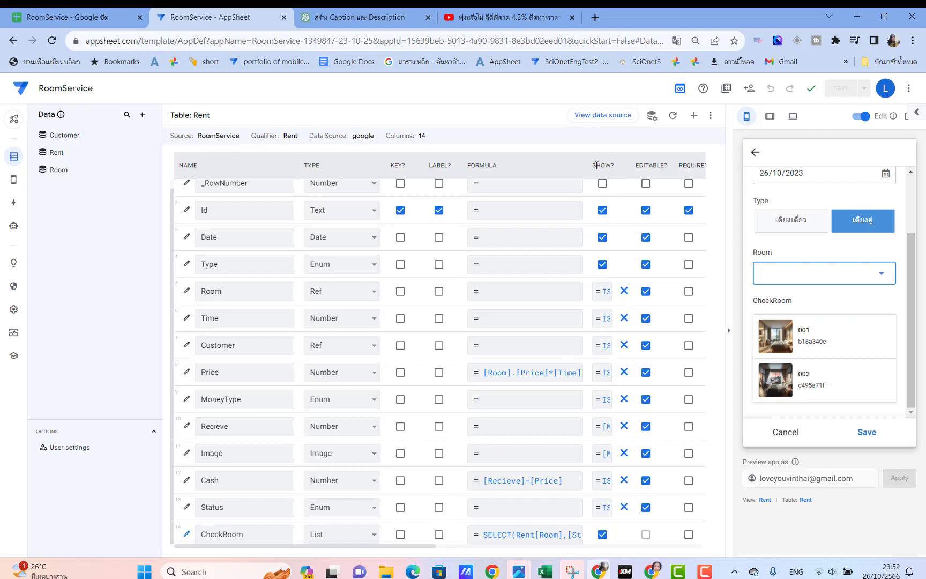
{"action": "left_click", "coordinate": [603, 536]}
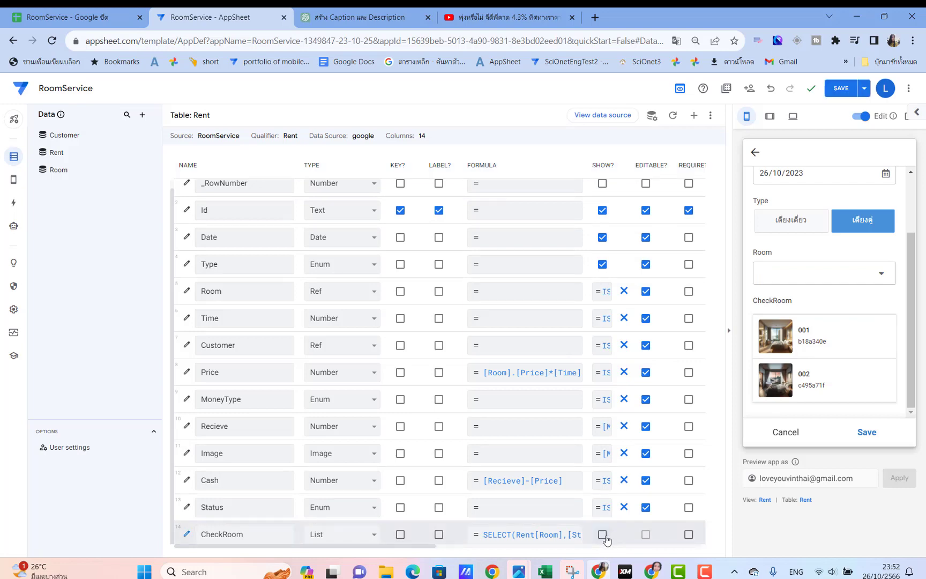
- Save the app with the Rent table's CheckRoom column hidden
{"action": "left_click", "coordinate": [842, 90]}
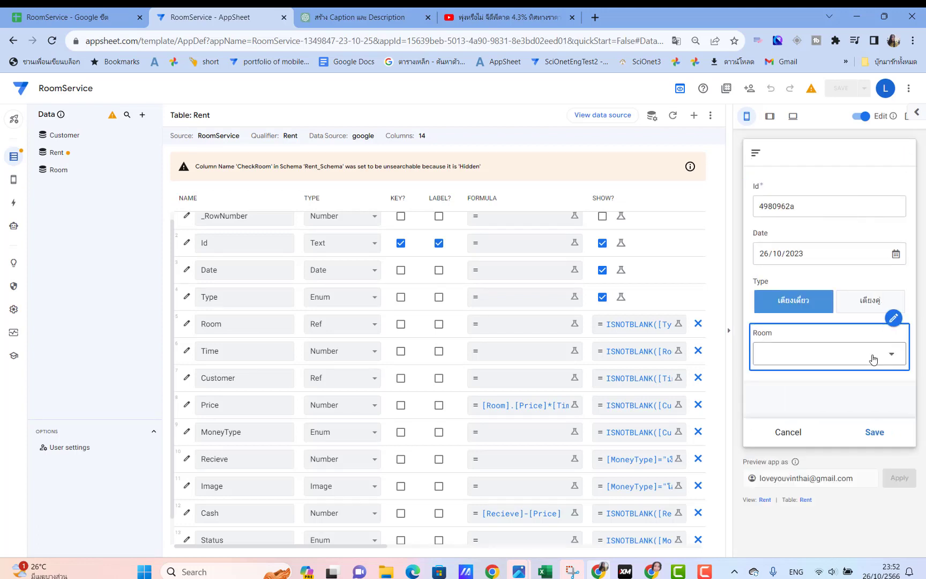
- Check the Room choices for เตียงเดี่ยว and เตียงคู่ in the previewed Rent form without selecting any, and cancel the form
{"action": "left_click", "coordinate": [836, 353]}
{"action": "left_click", "coordinate": [885, 421]}
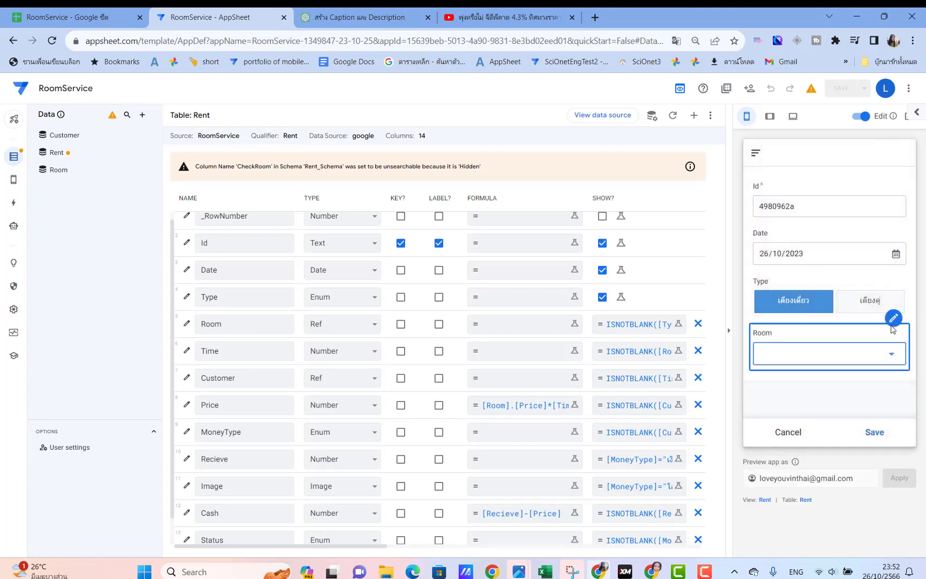
{"action": "left_click", "coordinate": [872, 306]}
{"action": "left_click", "coordinate": [879, 356]}
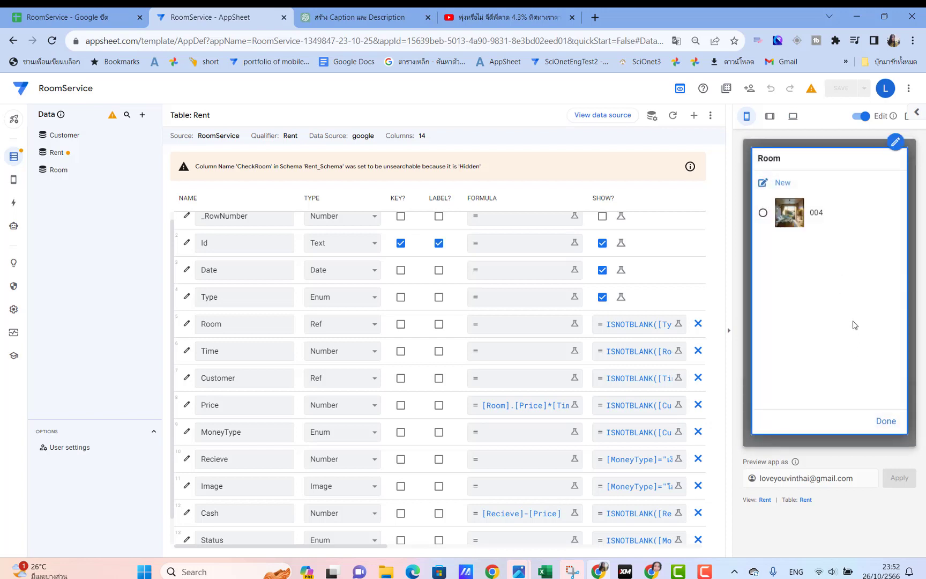
{"action": "left_click", "coordinate": [894, 425]}
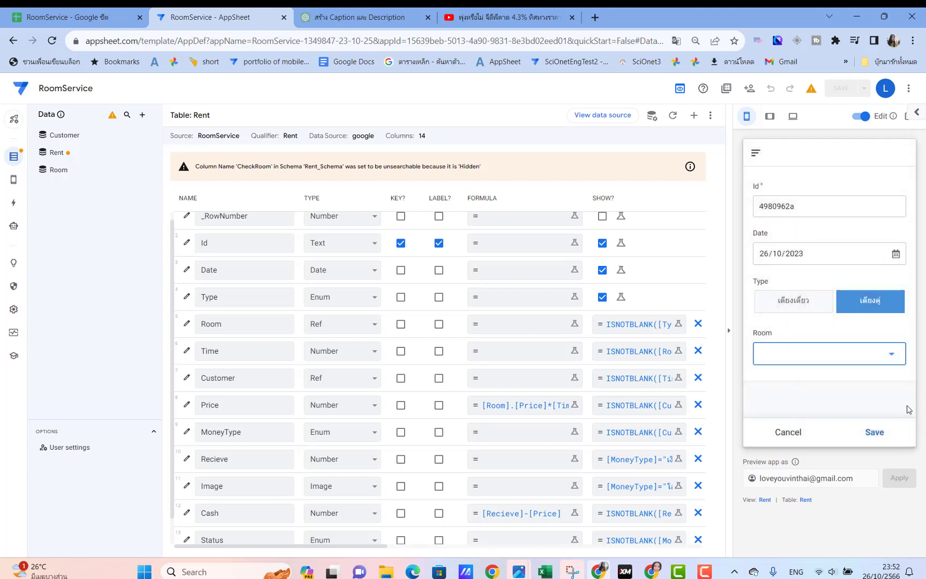
{"action": "left_click", "coordinate": [796, 432]}
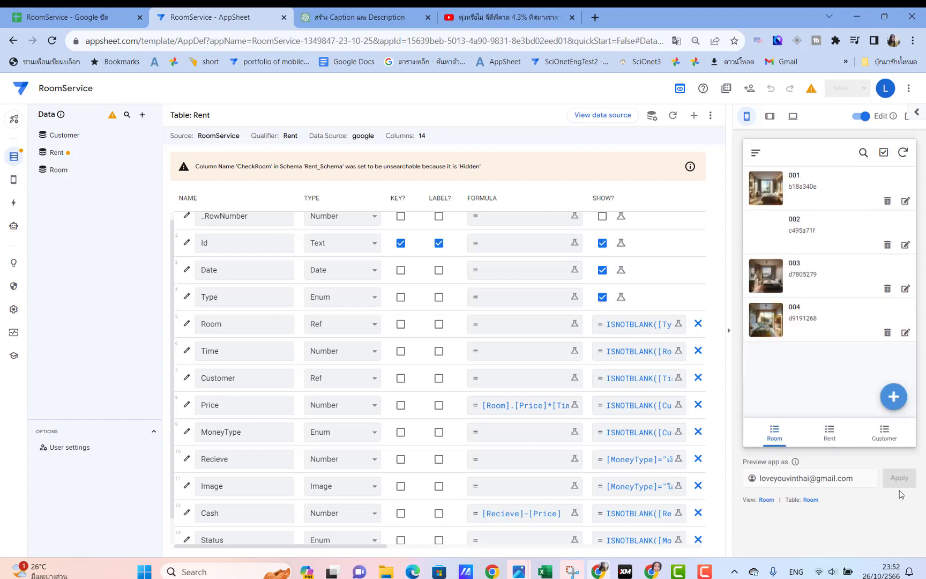
- Open a blank Rent form in the preview to examine its initial fields, and cancel it
{"action": "left_click", "coordinate": [829, 432]}
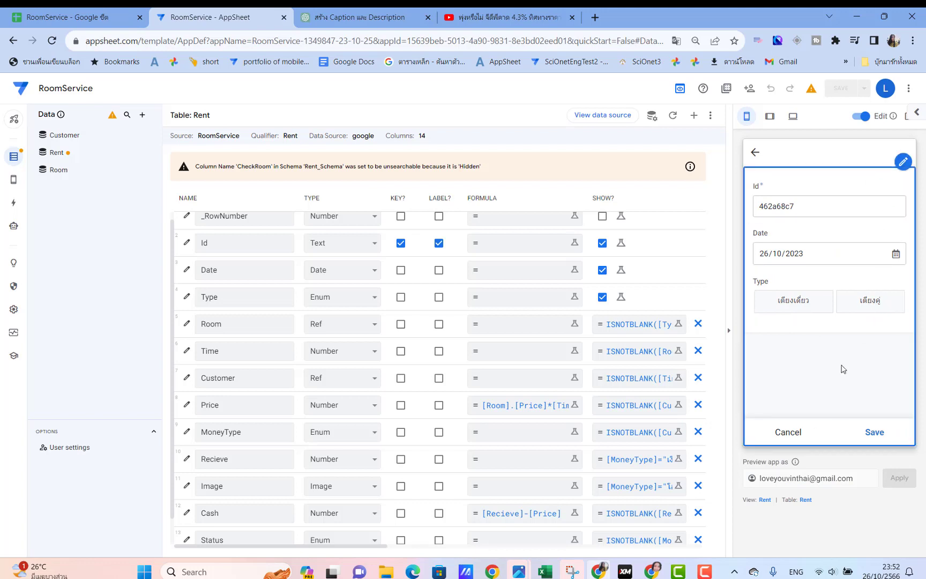
{"action": "left_click", "coordinate": [787, 431]}
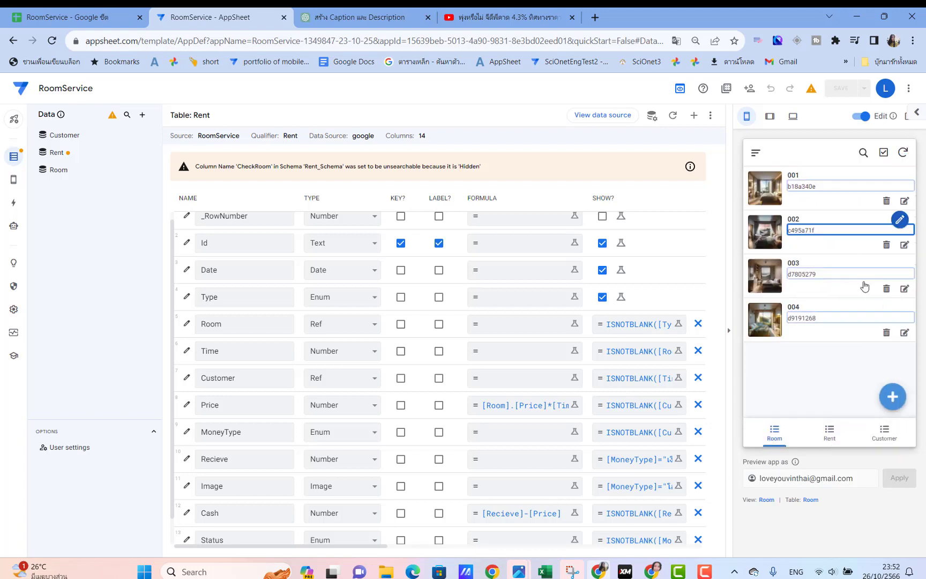